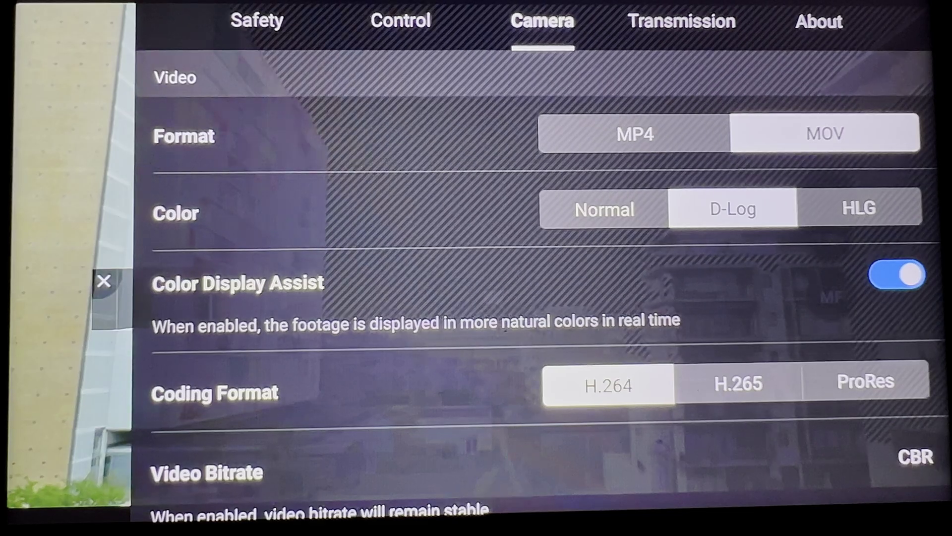
Set DJI Fly to record video in ProRes 422 HQ.
{"action": "left_click", "coordinate": [866, 381]}
{"action": "left_click_drag", "start_coordinate": [783, 243], "coordinate": [793, 83]}
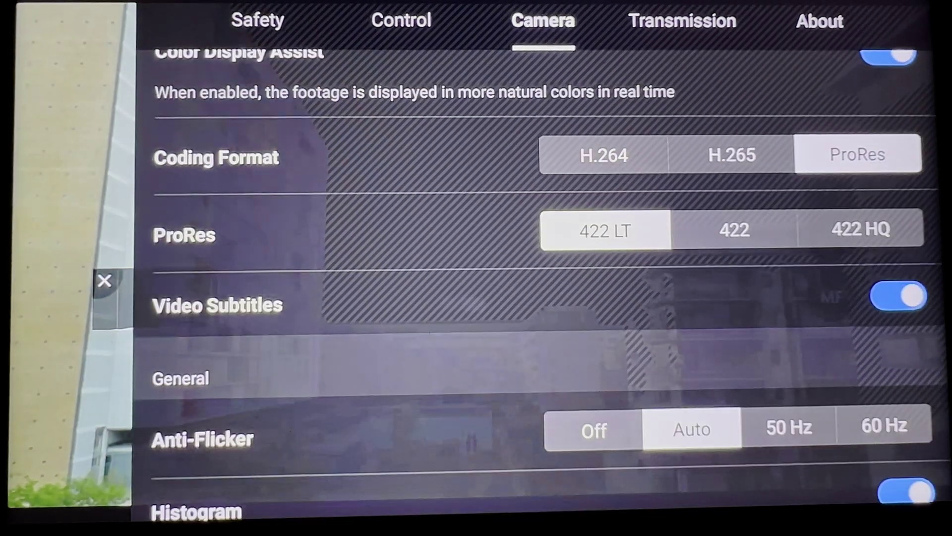
{"action": "left_click", "coordinate": [860, 230]}
{"action": "left_click_drag", "start_coordinate": [761, 337], "coordinate": [803, 64]}
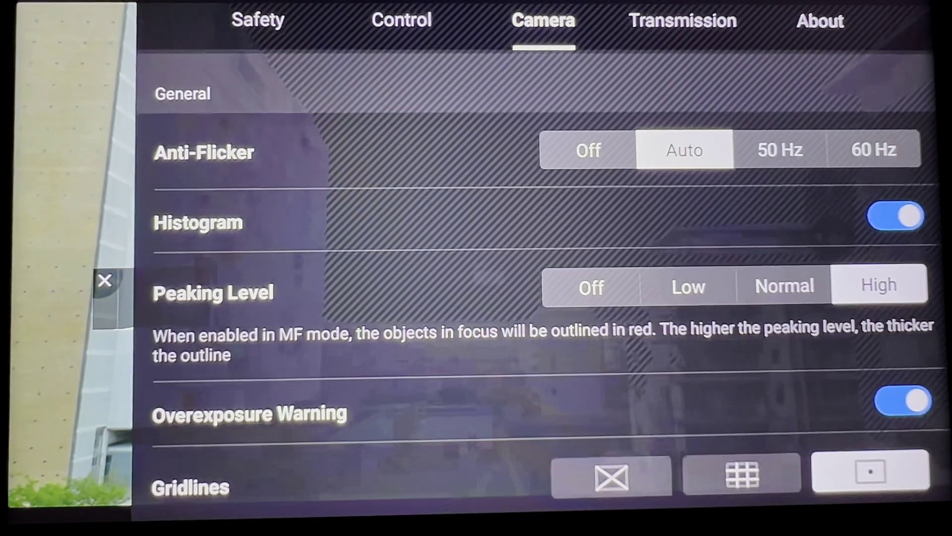
{"action": "left_click_drag", "start_coordinate": [744, 375], "coordinate": [773, 255]}
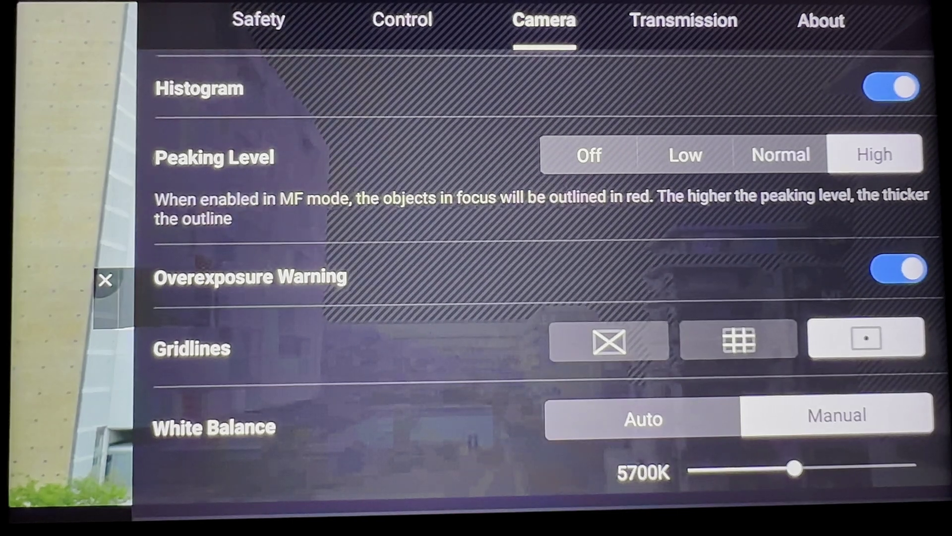
{"action": "key", "text": "Escape"}
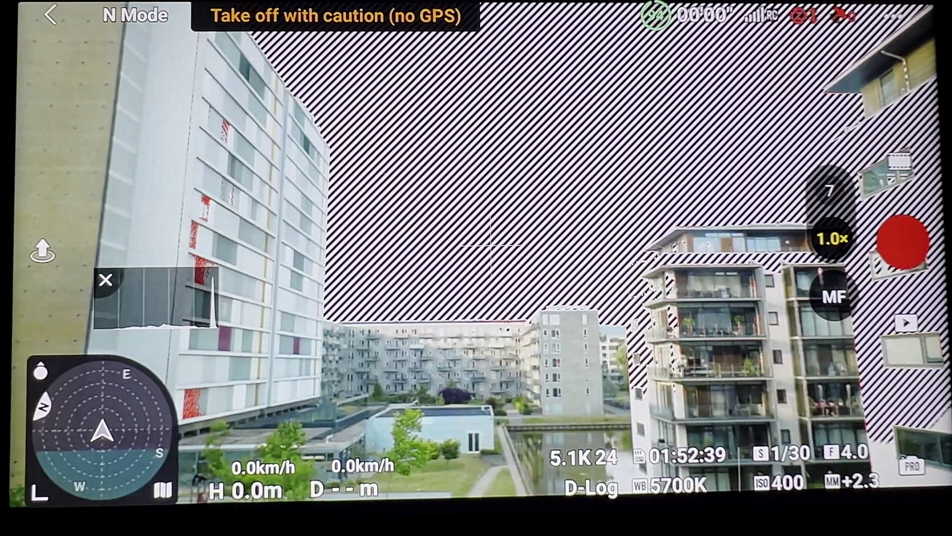
In the Pro exposure panel, set shutter to 1/50 with aperture 6.3 at ISO 400.
{"action": "left_click", "coordinate": [784, 466]}
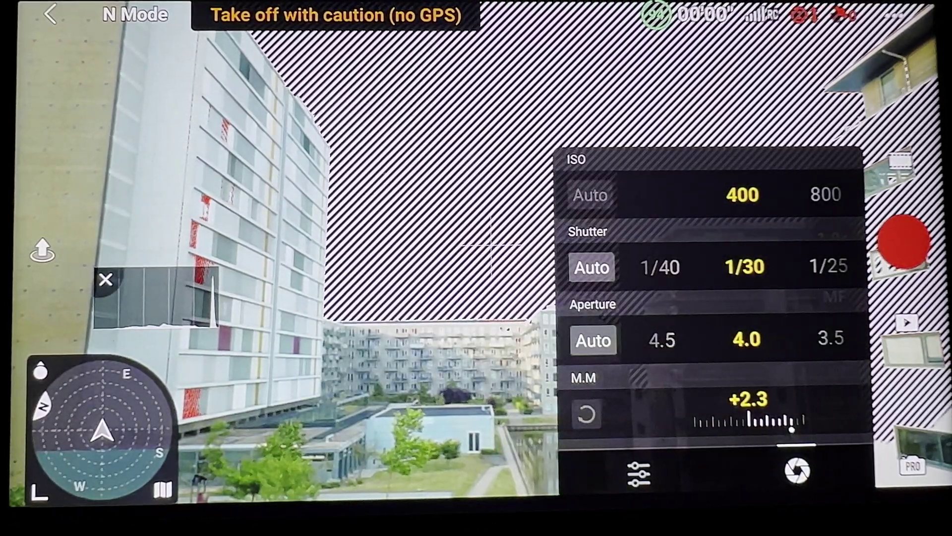
{"action": "left_click_drag", "start_coordinate": [712, 277], "coordinate": [851, 288]}
{"action": "left_click_drag", "start_coordinate": [733, 346], "coordinate": [780, 366]}
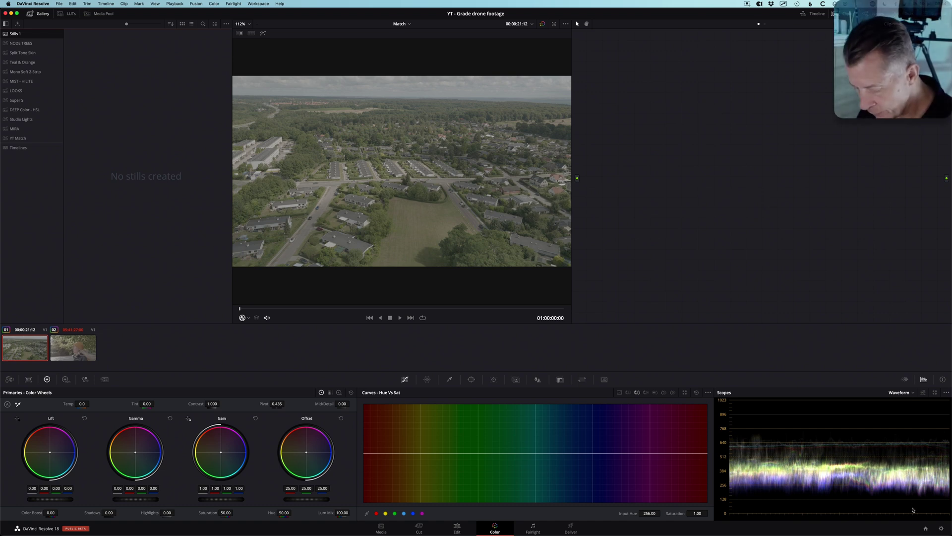
Review Color Management in Project Settings, leaving colour science on DaVinci YRGB.
{"action": "left_click", "coordinate": [941, 528]}
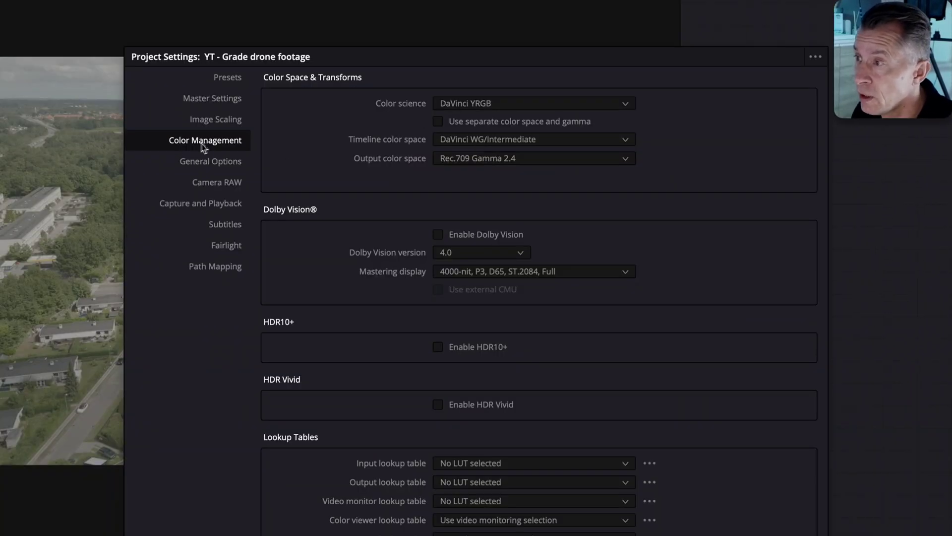
{"action": "left_click", "coordinate": [524, 110]}
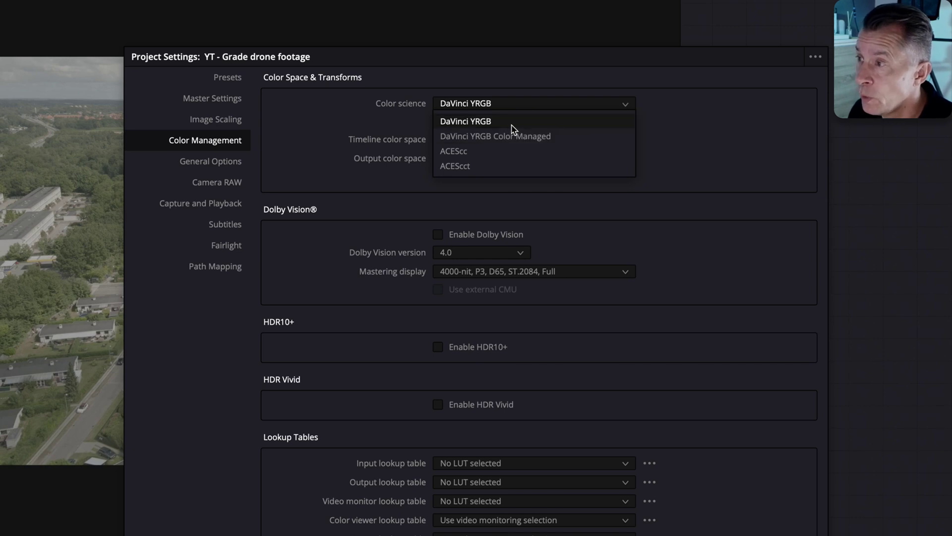
{"action": "key", "text": "Escape"}
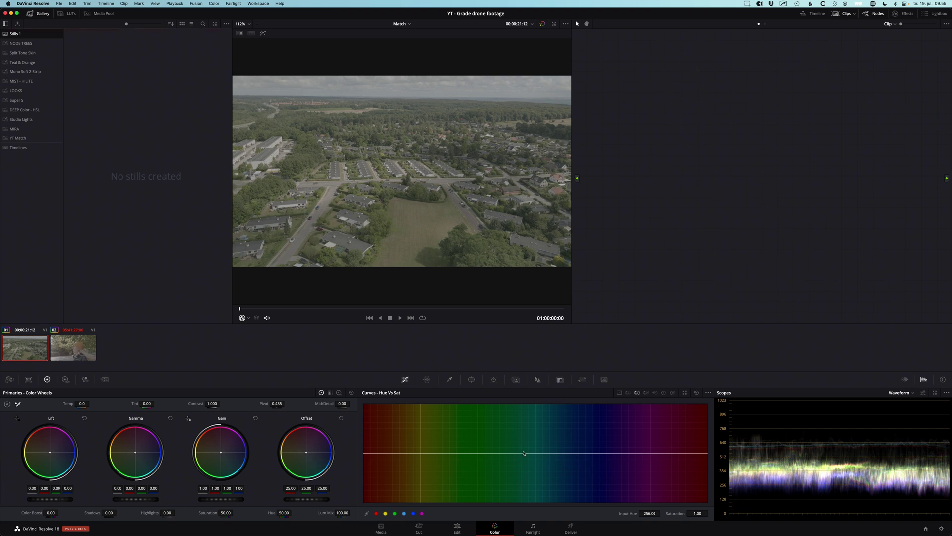
On the Edit page, read the Inspector file details for DJI_0009.MOV and the Blackmagic RAW portrait clip.
{"action": "left_click", "coordinate": [457, 527]}
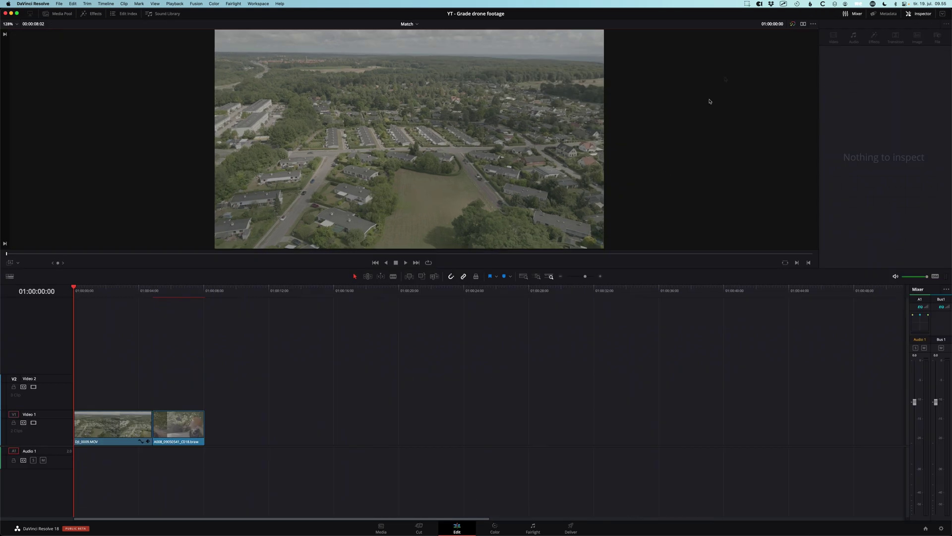
{"action": "left_click", "coordinate": [112, 433]}
{"action": "left_click", "coordinate": [921, 14]}
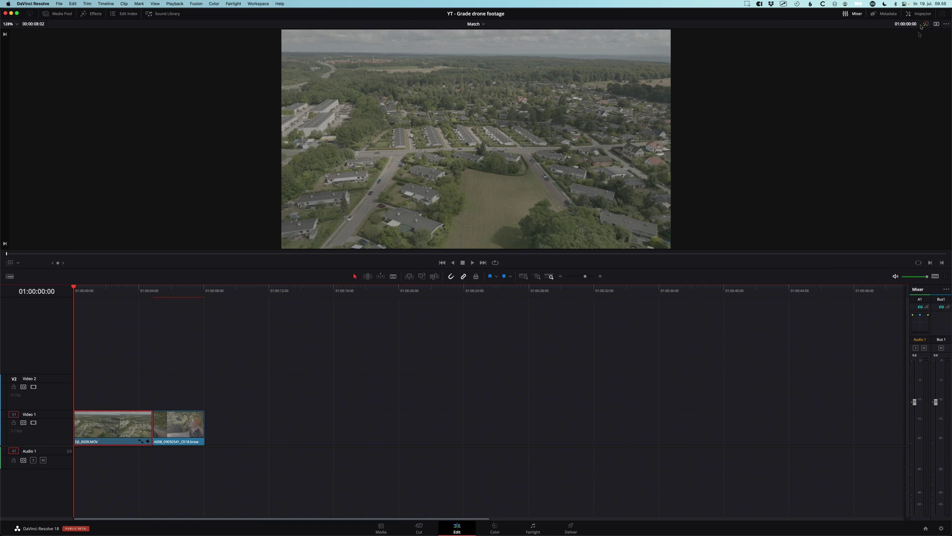
{"action": "left_click", "coordinate": [910, 14]}
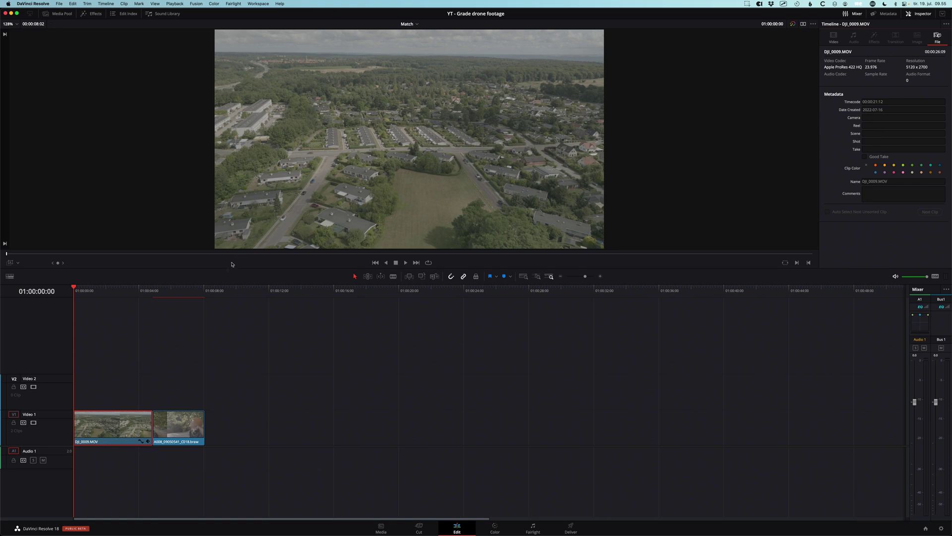
{"action": "left_click", "coordinate": [176, 293]}
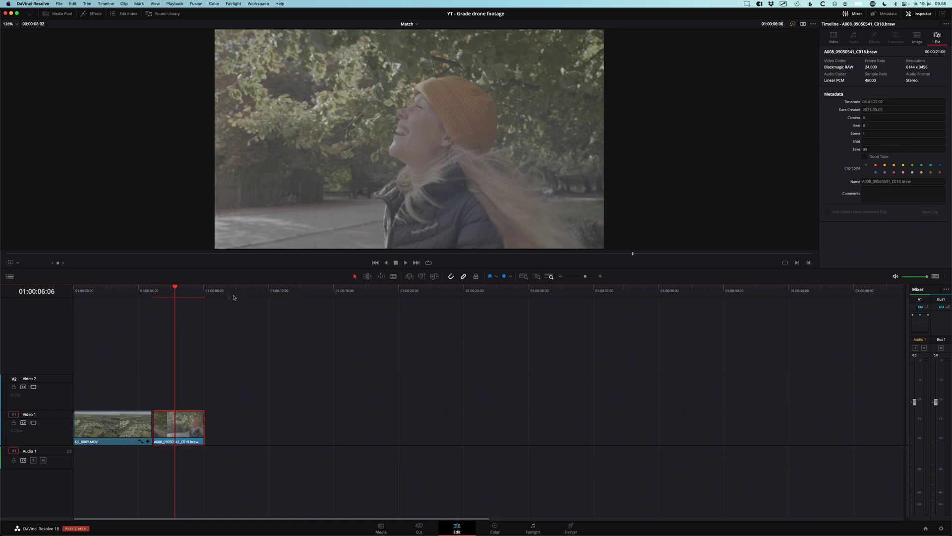
{"action": "left_click", "coordinate": [125, 296]}
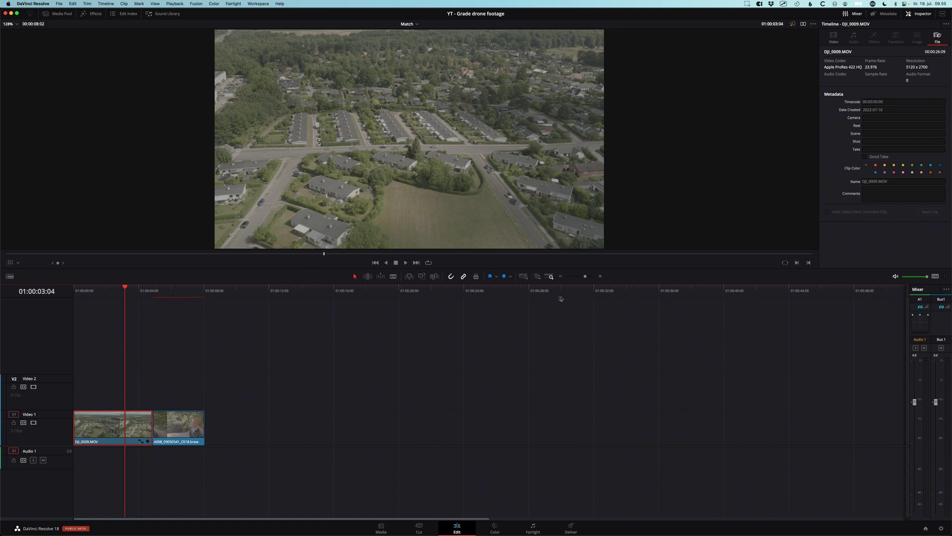
{"action": "left_click", "coordinate": [496, 527]}
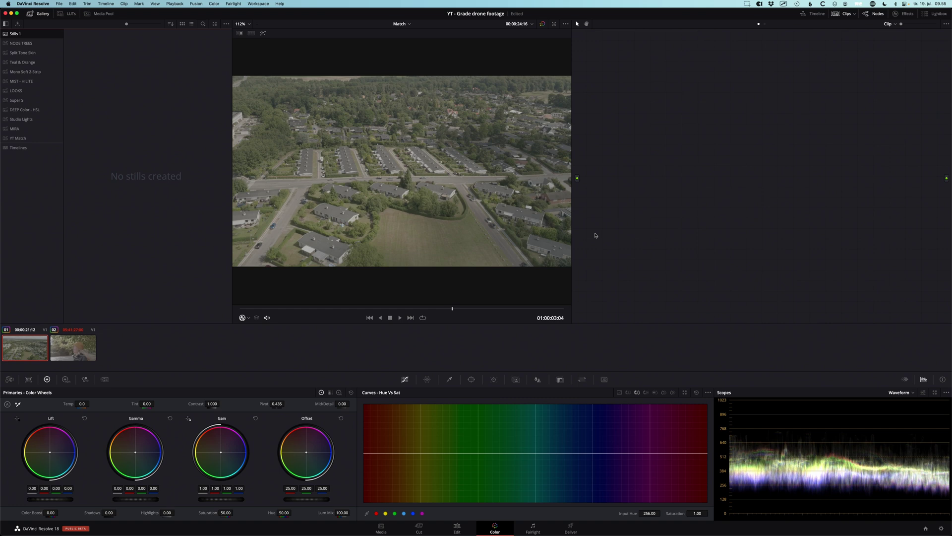
Save the project, then add serial node 02 after node 01 and place it beside the output.
{"action": "key", "text": "super+s"}
{"action": "left_click_drag", "start_coordinate": [665, 112], "coordinate": [639, 84]}
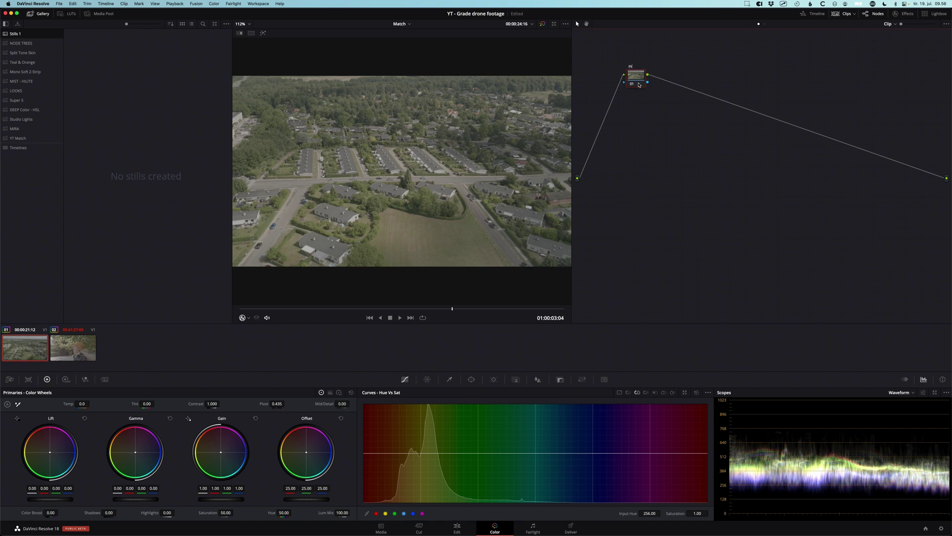
{"action": "key", "text": "alt+s"}
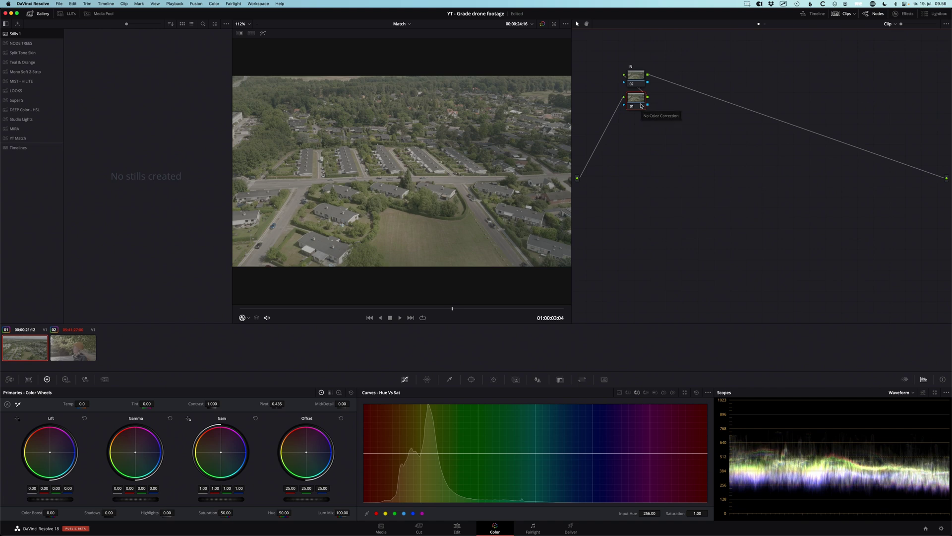
{"action": "key", "text": "super+z"}
{"action": "key", "text": "alt+s"}
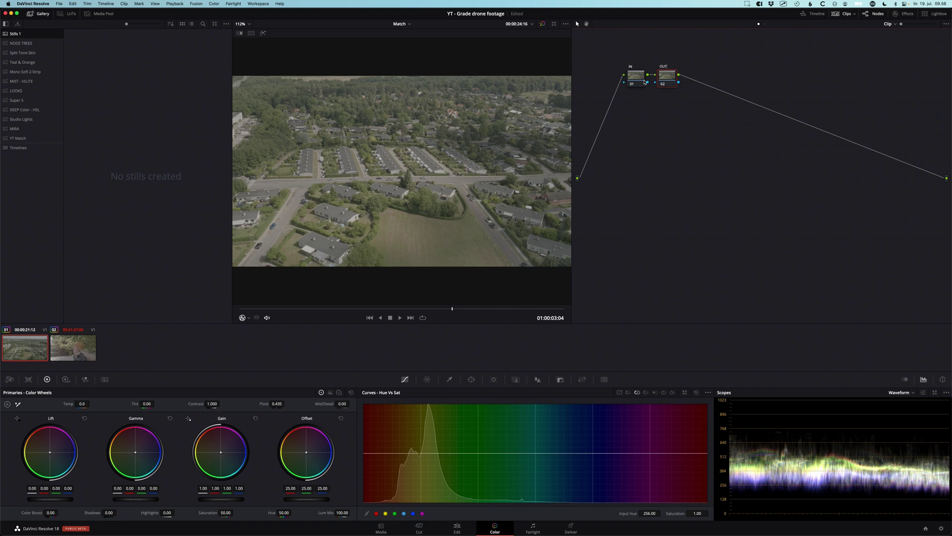
{"action": "left_click_drag", "start_coordinate": [673, 77], "coordinate": [918, 178]}
{"action": "left_click_drag", "start_coordinate": [642, 77], "coordinate": [630, 73]}
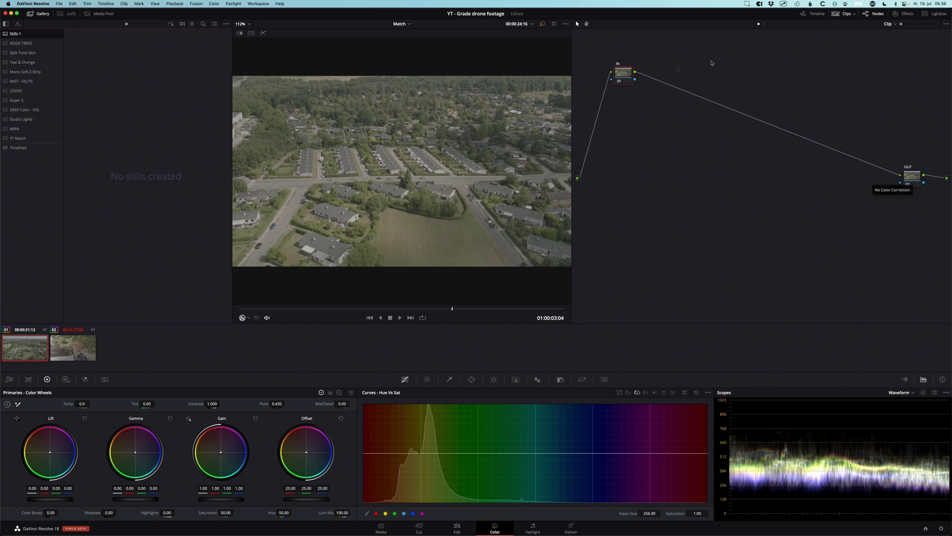
Apply Color Space Transform to node 01 with input DJI D-Gamut and DJI D-Log gamma.
{"action": "left_click", "coordinate": [877, 14]}
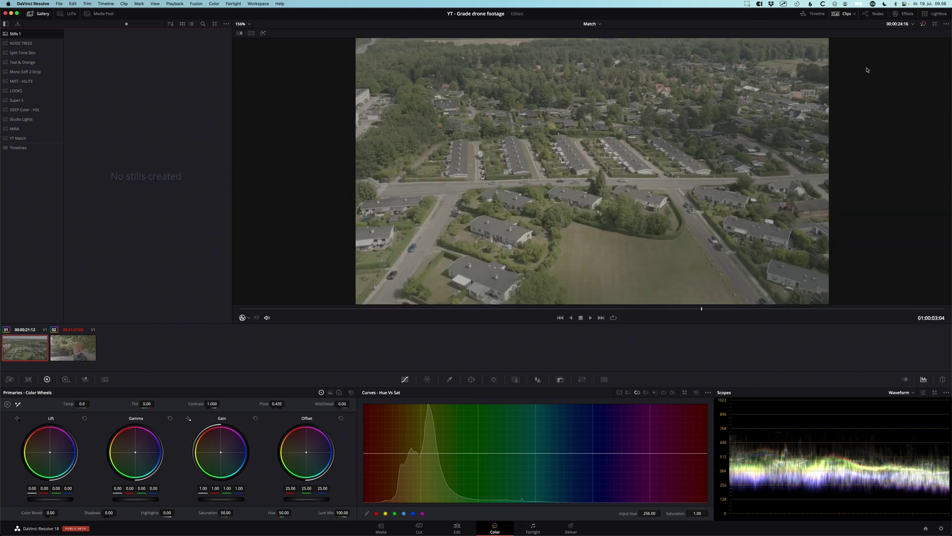
{"action": "left_click", "coordinate": [877, 14]}
{"action": "left_click", "coordinate": [906, 14]}
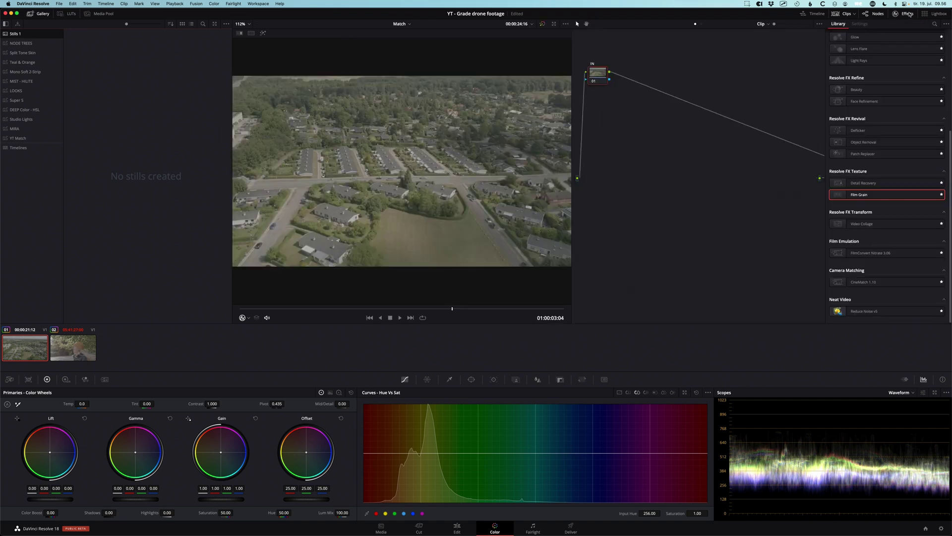
{"action": "scroll", "coordinate": [864, 116], "scroll_direction": "up", "scroll_amount": 5}
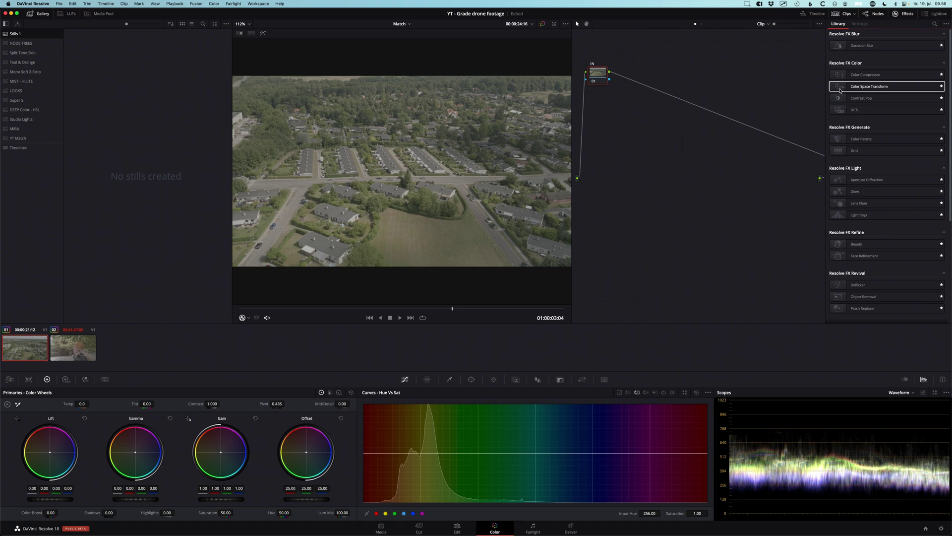
{"action": "left_click_drag", "start_coordinate": [840, 89], "coordinate": [597, 74]}
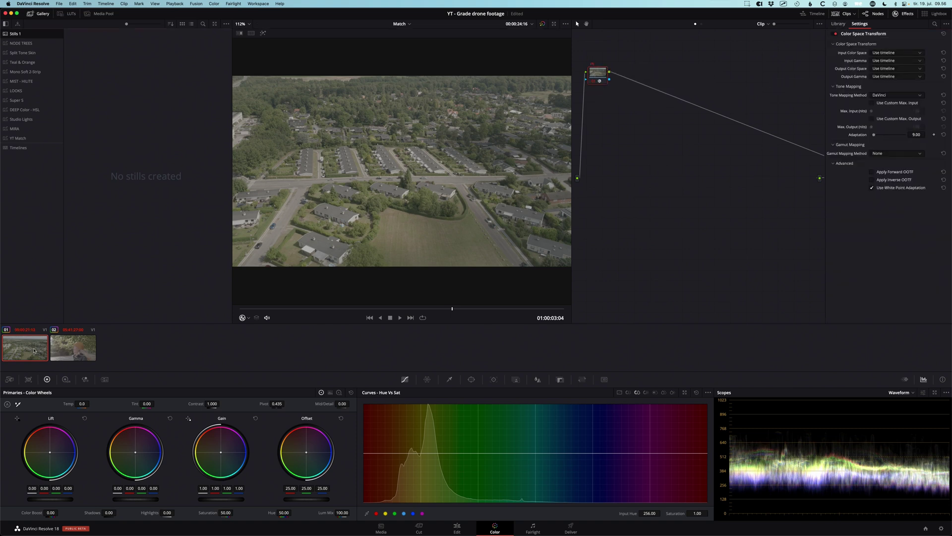
{"action": "left_click", "coordinate": [882, 53]}
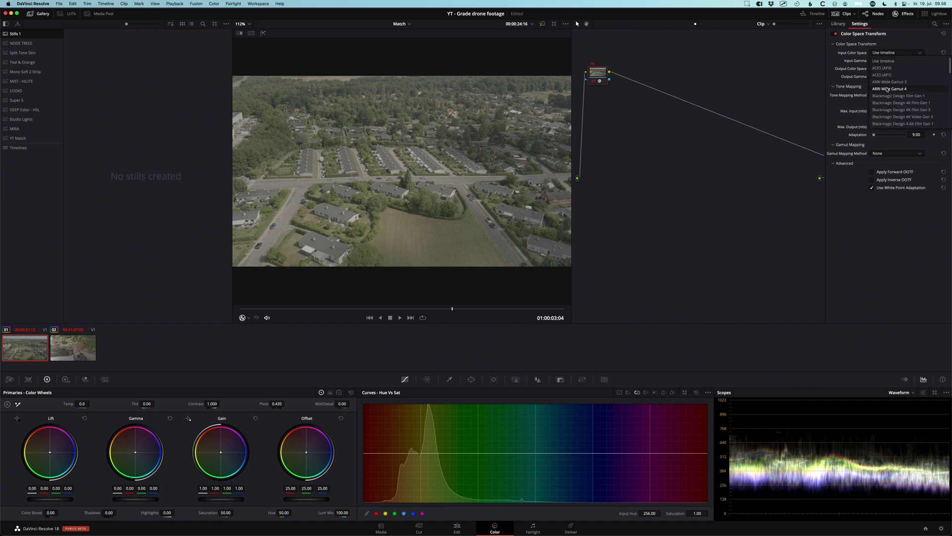
{"action": "scroll", "coordinate": [887, 90], "scroll_direction": "down", "scroll_amount": 5}
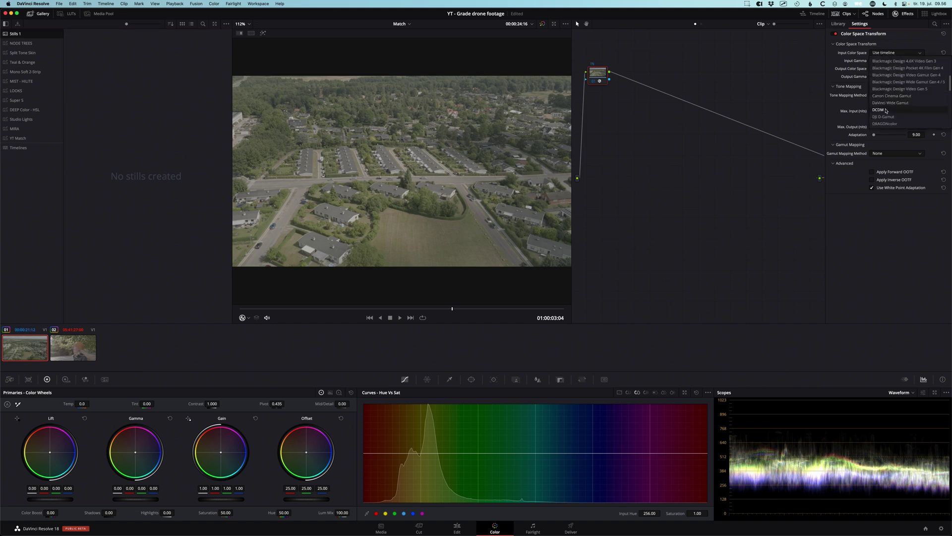
{"action": "left_click", "coordinate": [883, 117]}
{"action": "left_click", "coordinate": [883, 61]}
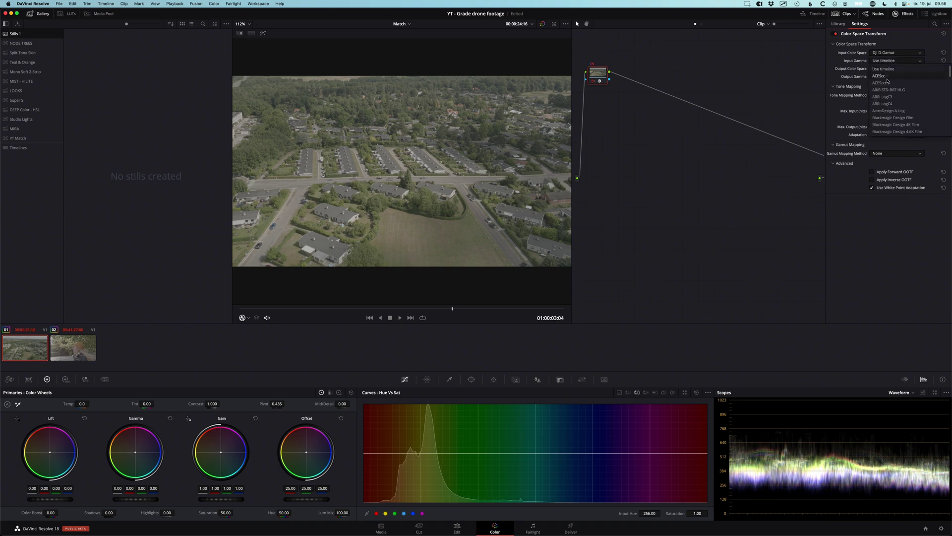
{"action": "scroll", "coordinate": [889, 93], "scroll_direction": "down", "scroll_amount": 5}
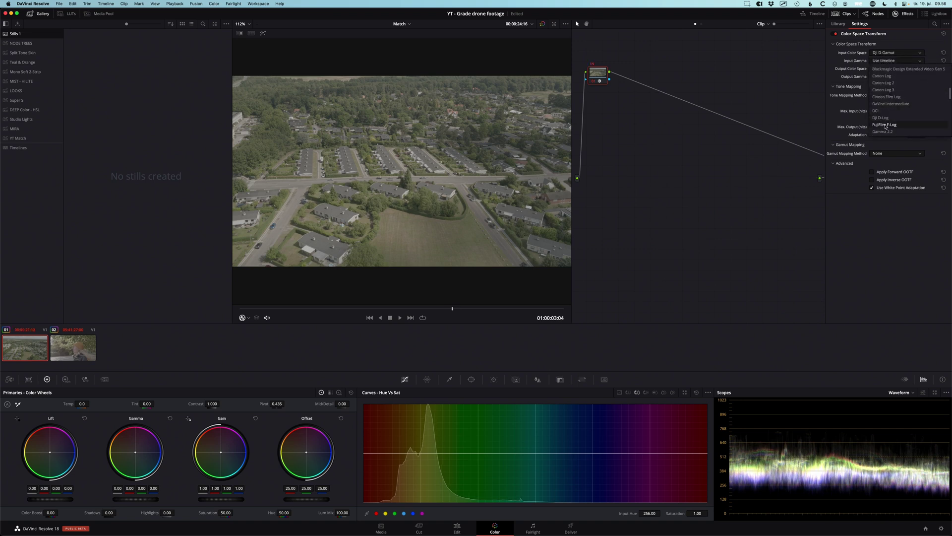
{"action": "left_click", "coordinate": [881, 117]}
Set the transform's output to DaVinci Wide Gamut with DaVinci Intermediate gamma.
{"action": "left_click", "coordinate": [882, 70]}
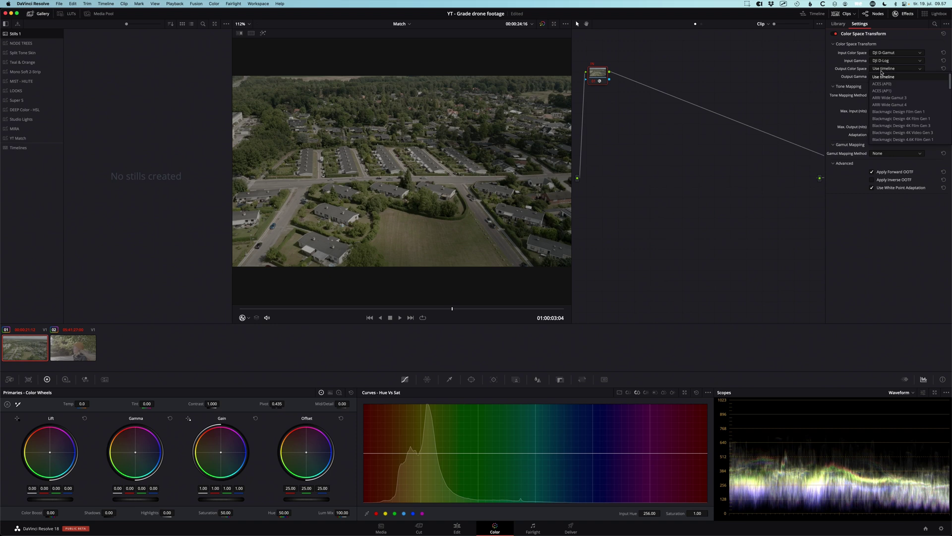
{"action": "scroll", "coordinate": [896, 115], "scroll_direction": "down", "scroll_amount": 4}
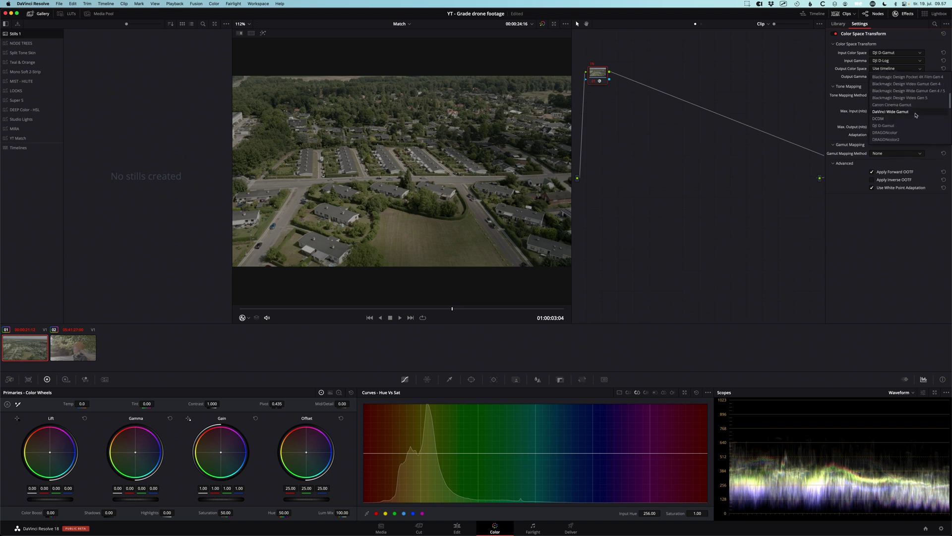
{"action": "left_click", "coordinate": [906, 113]}
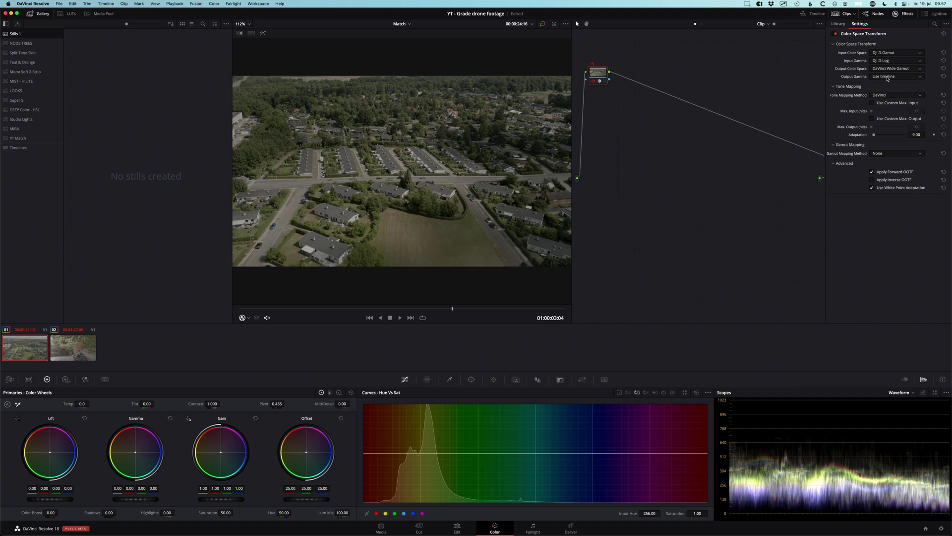
{"action": "left_click", "coordinate": [888, 77]}
{"action": "scroll", "coordinate": [898, 128], "scroll_direction": "down", "scroll_amount": 5}
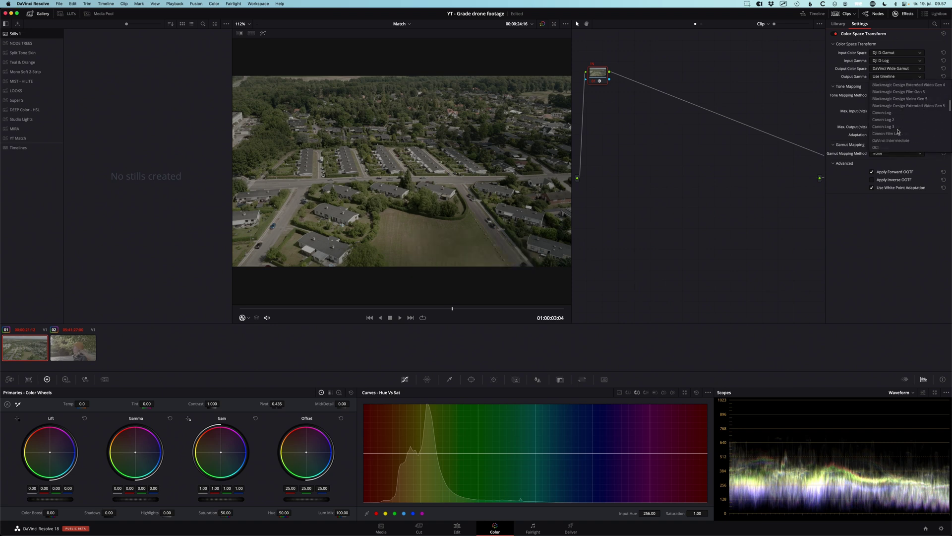
{"action": "left_click", "coordinate": [892, 134]}
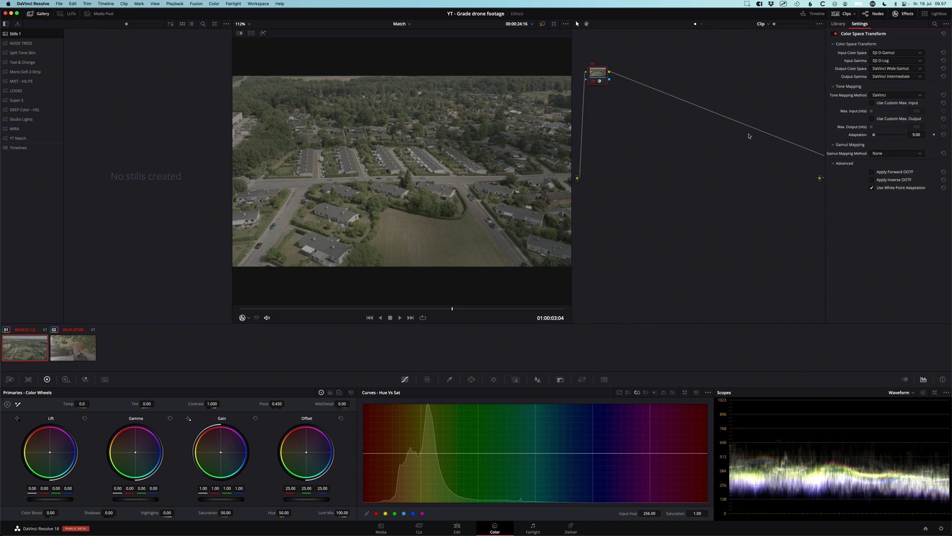
Add serial node 02 with a Color Space Transform taking DaVinci Wide Gamut/Intermediate input.
{"action": "key", "text": "alt+s"}
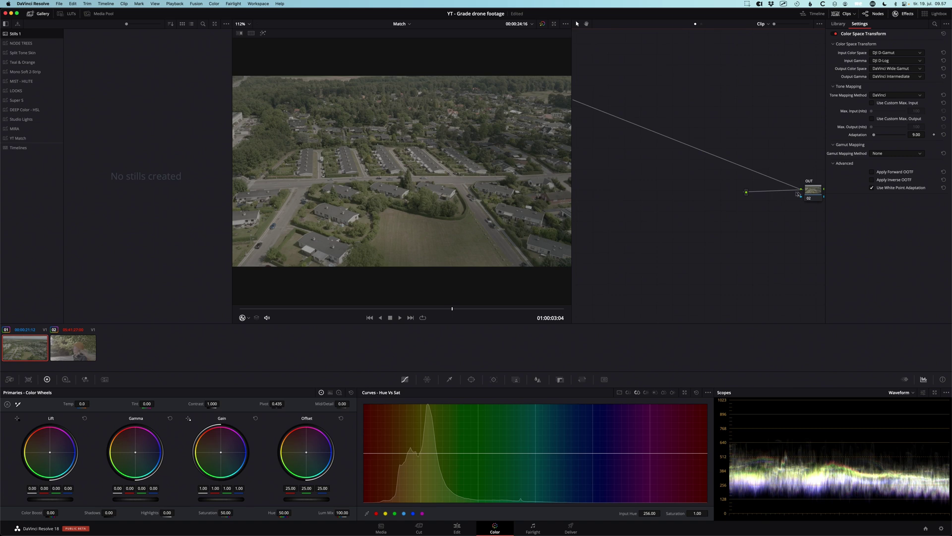
{"action": "left_click", "coordinate": [808, 190]}
{"action": "left_click_drag", "start_coordinate": [809, 191], "coordinate": [677, 169]}
{"action": "scroll", "coordinate": [706, 139], "scroll_direction": "left", "scroll_amount": 4}
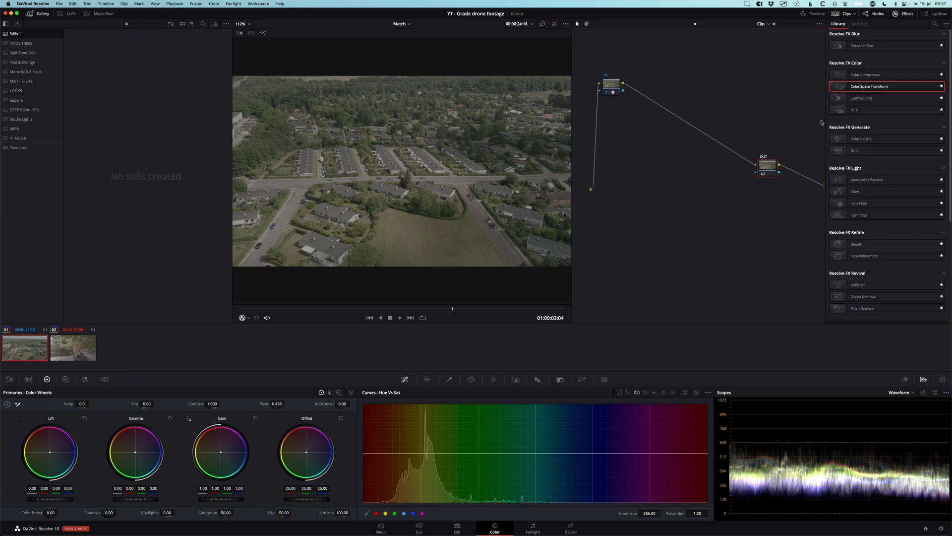
{"action": "left_click_drag", "start_coordinate": [873, 86], "coordinate": [769, 168]}
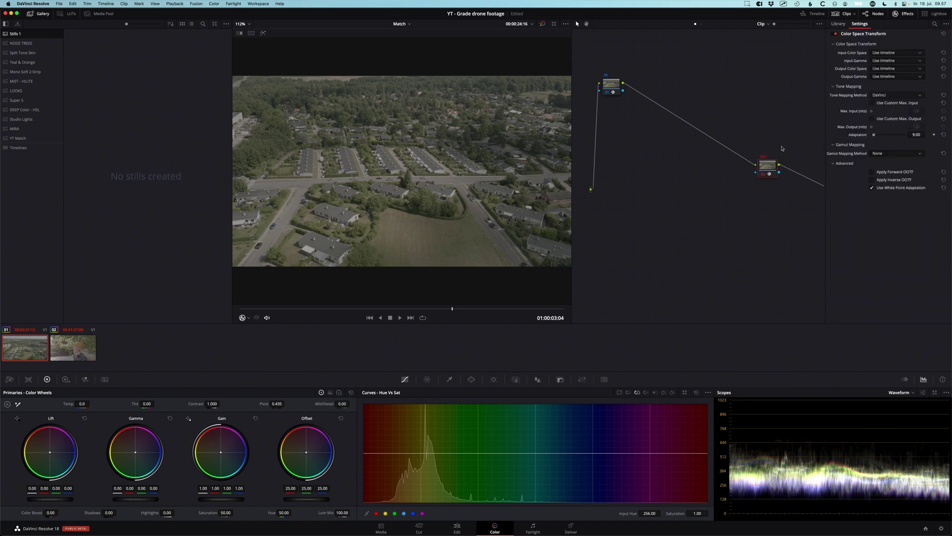
{"action": "left_click", "coordinate": [888, 53]}
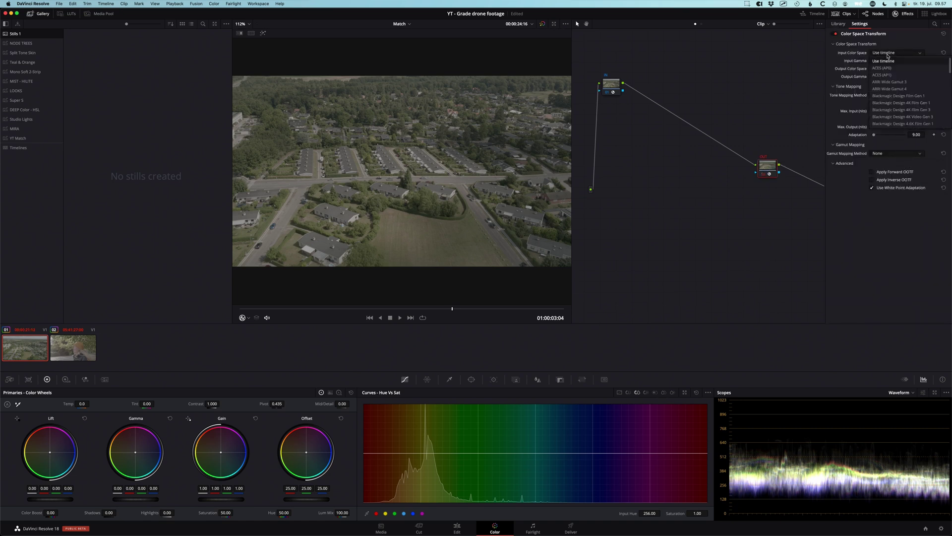
{"action": "scroll", "coordinate": [896, 96], "scroll_direction": "down", "scroll_amount": 2}
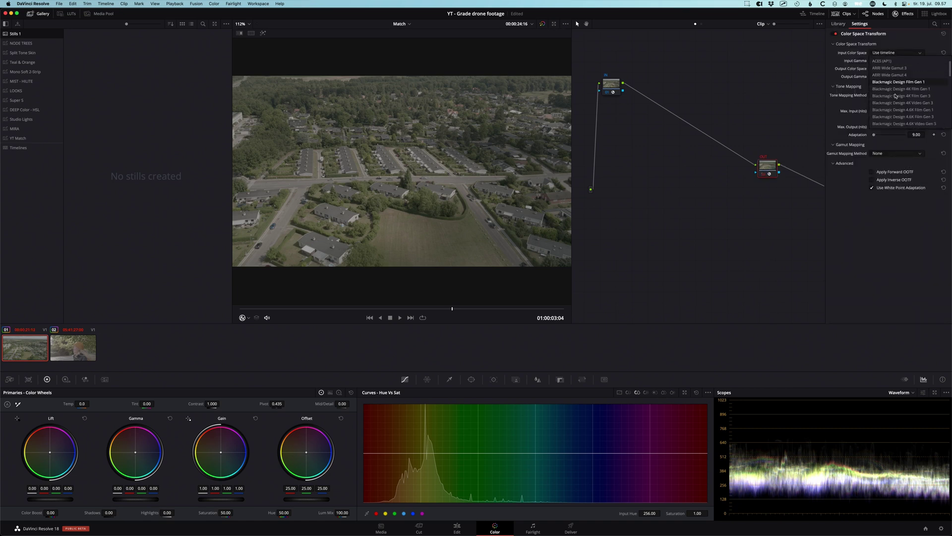
{"action": "scroll", "coordinate": [895, 94], "scroll_direction": "down", "scroll_amount": 6}
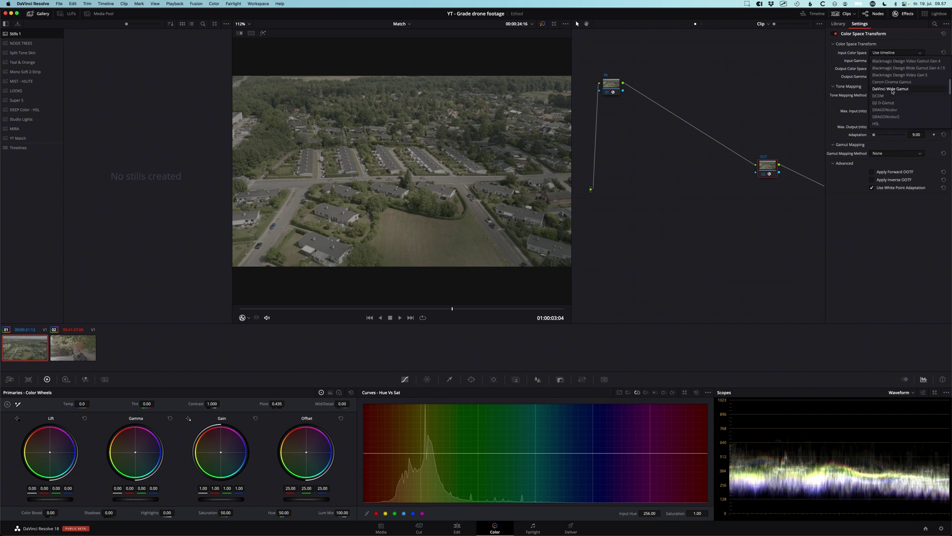
{"action": "left_click", "coordinate": [891, 89]}
{"action": "left_click", "coordinate": [882, 62]}
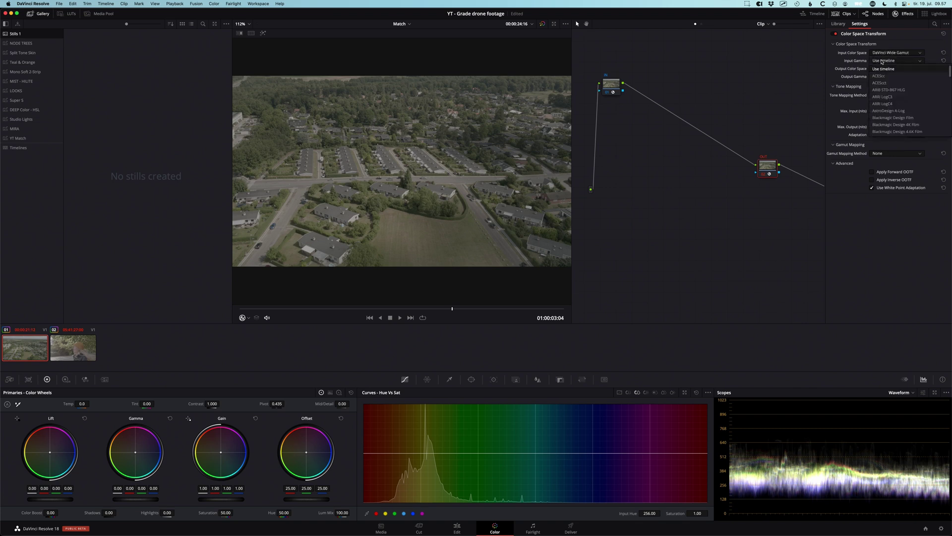
{"action": "scroll", "coordinate": [889, 104], "scroll_direction": "down", "scroll_amount": 5}
{"action": "left_click", "coordinate": [889, 118]}
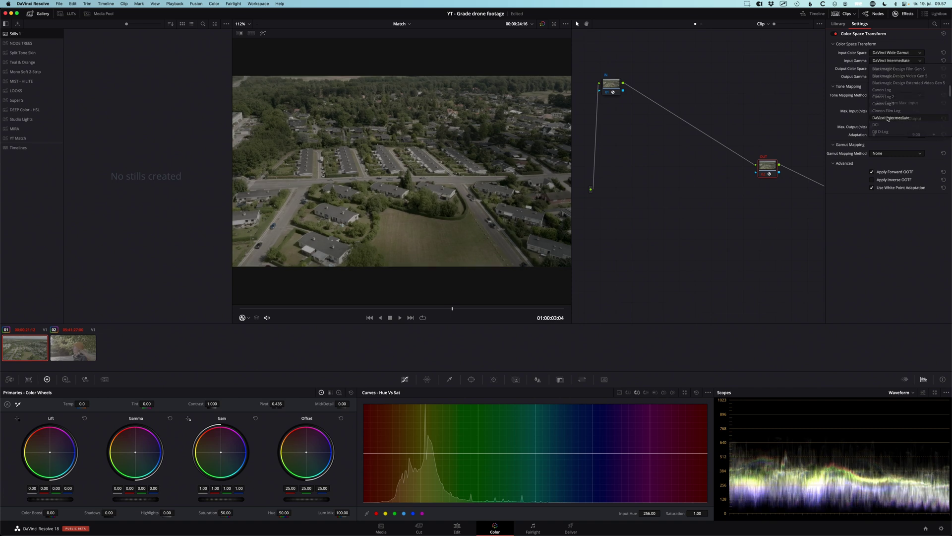
Set node 02's output to Rec.709 with Gamma 2.4.
{"action": "left_click", "coordinate": [882, 69]}
{"action": "scroll", "coordinate": [897, 103], "scroll_direction": "down", "scroll_amount": 10}
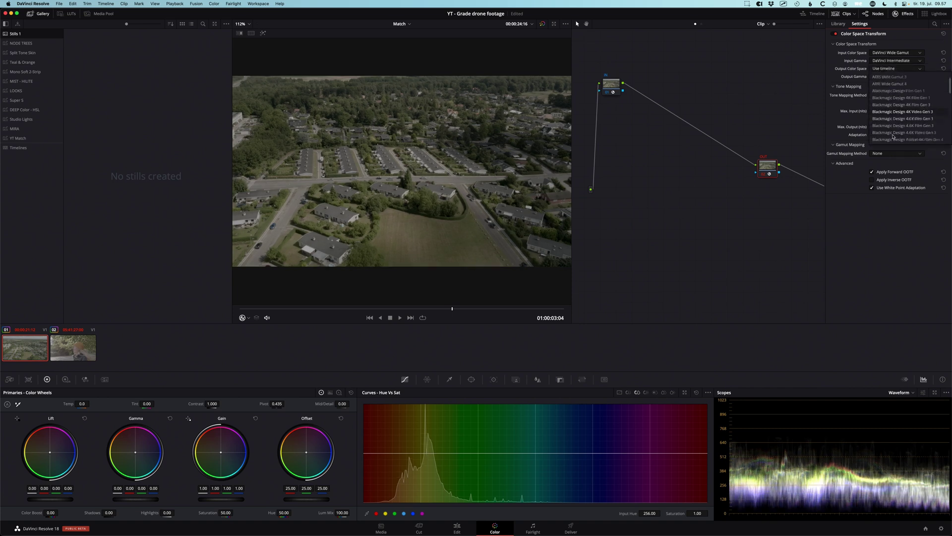
{"action": "scroll", "coordinate": [887, 125], "scroll_direction": "down", "scroll_amount": 2}
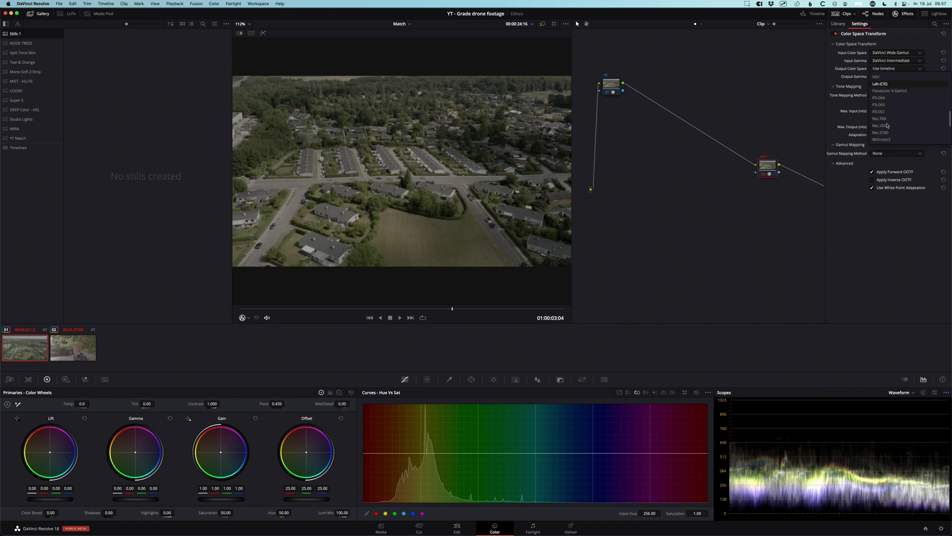
{"action": "left_click", "coordinate": [887, 125]}
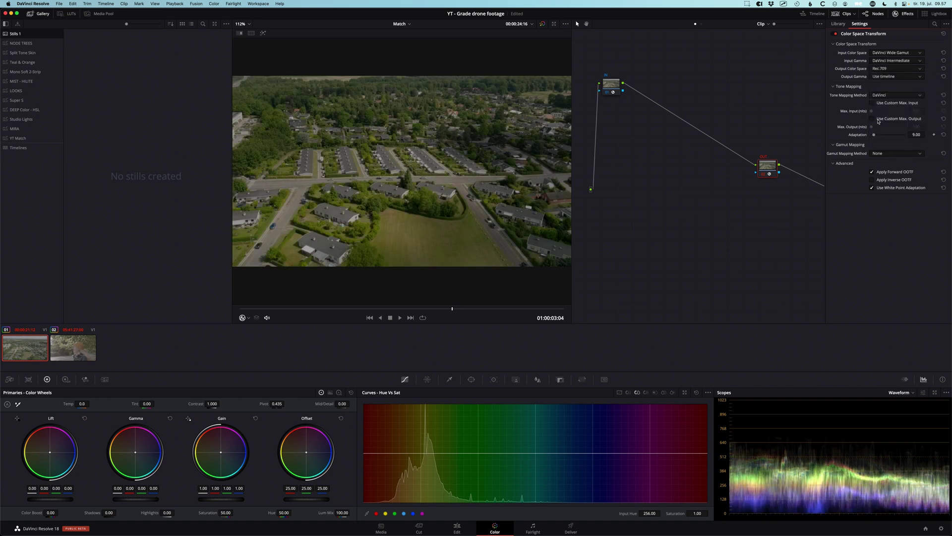
{"action": "left_click", "coordinate": [887, 75]}
{"action": "scroll", "coordinate": [900, 122], "scroll_direction": "down", "scroll_amount": 3}
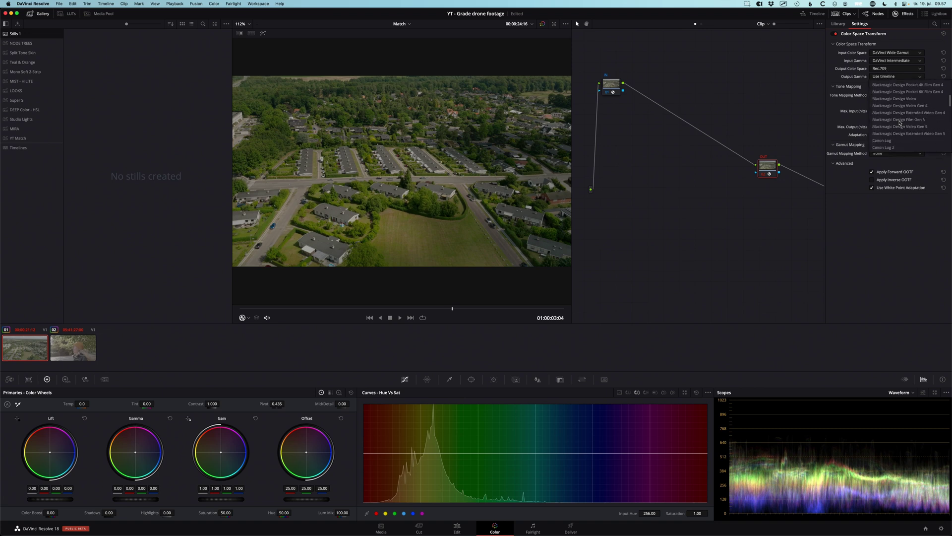
{"action": "scroll", "coordinate": [900, 123], "scroll_direction": "down", "scroll_amount": 5}
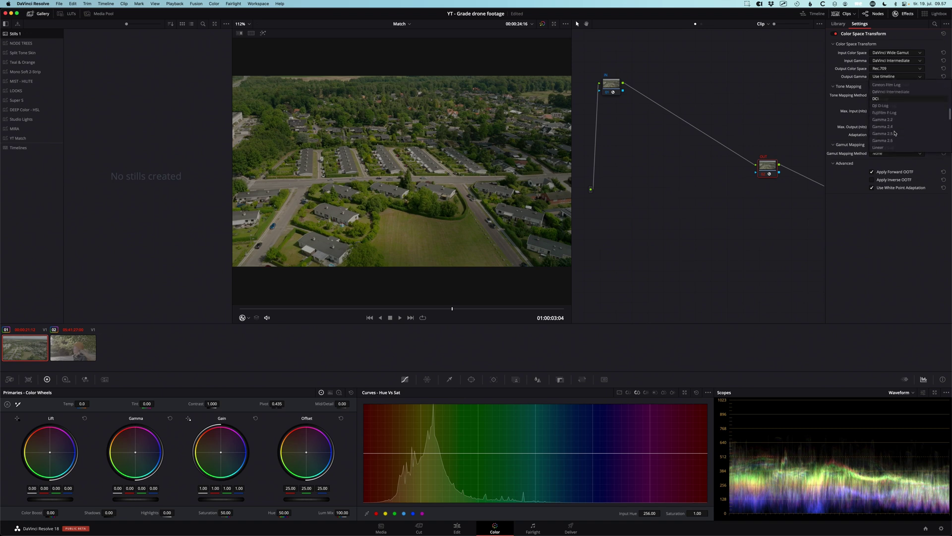
{"action": "left_click", "coordinate": [886, 106]}
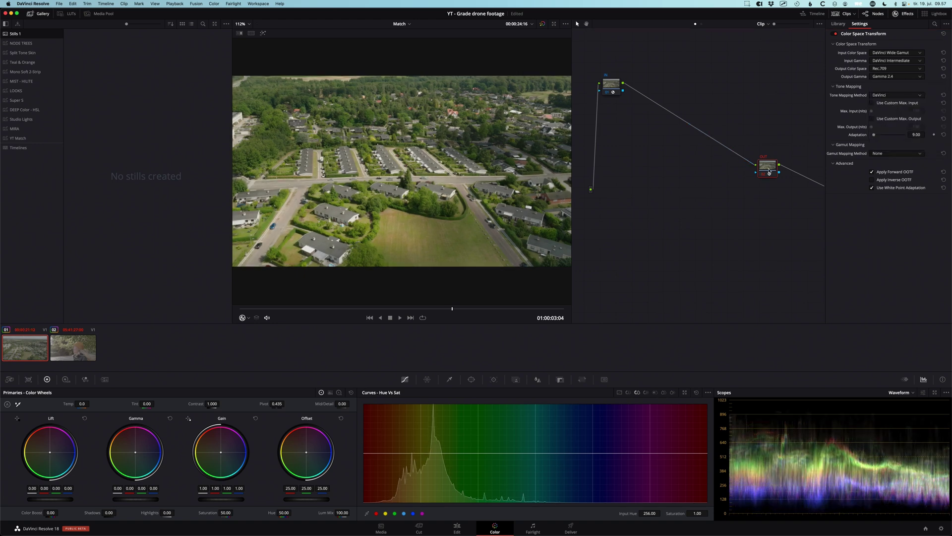
{"action": "left_click_drag", "start_coordinate": [769, 165], "coordinate": [794, 176]}
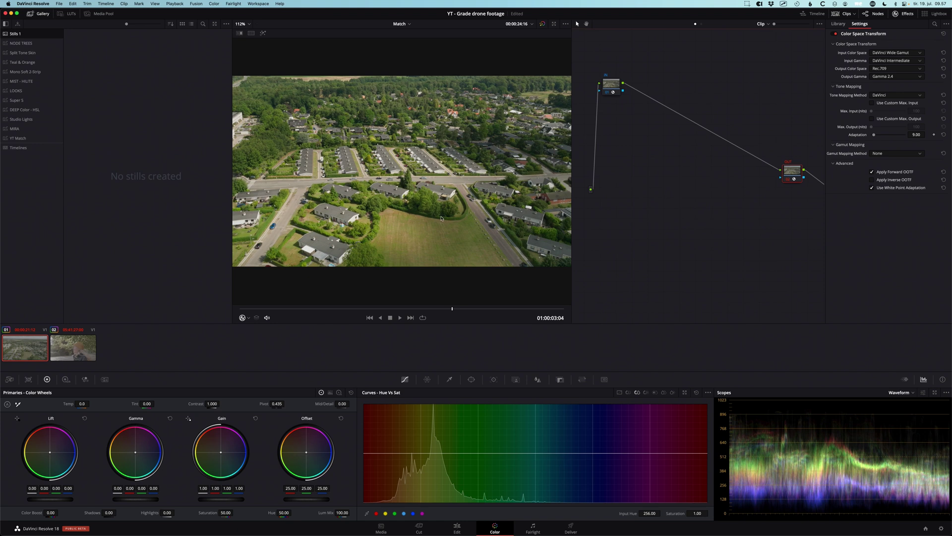
On the portrait clip, apply Color Space Transform to node 01.
{"action": "left_click", "coordinate": [85, 350]}
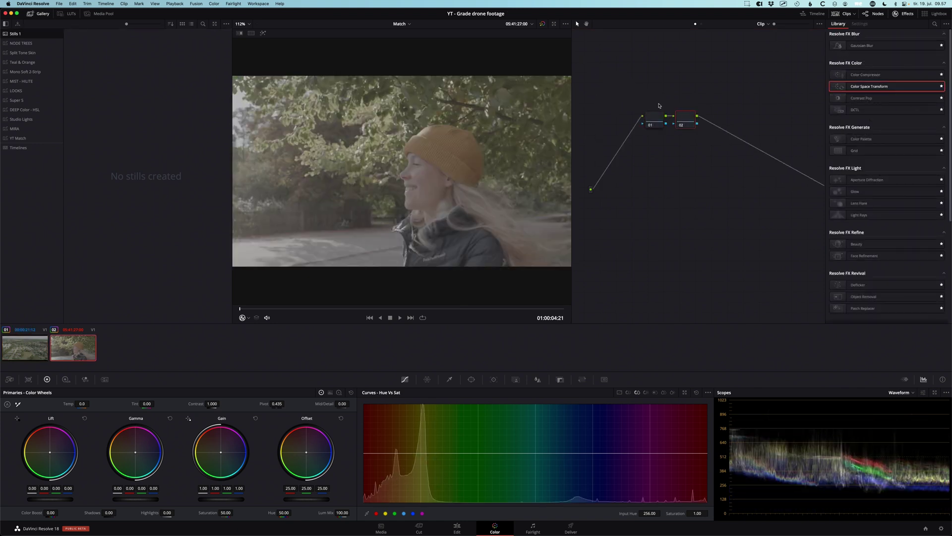
{"action": "left_click_drag", "start_coordinate": [628, 110], "coordinate": [600, 70]}
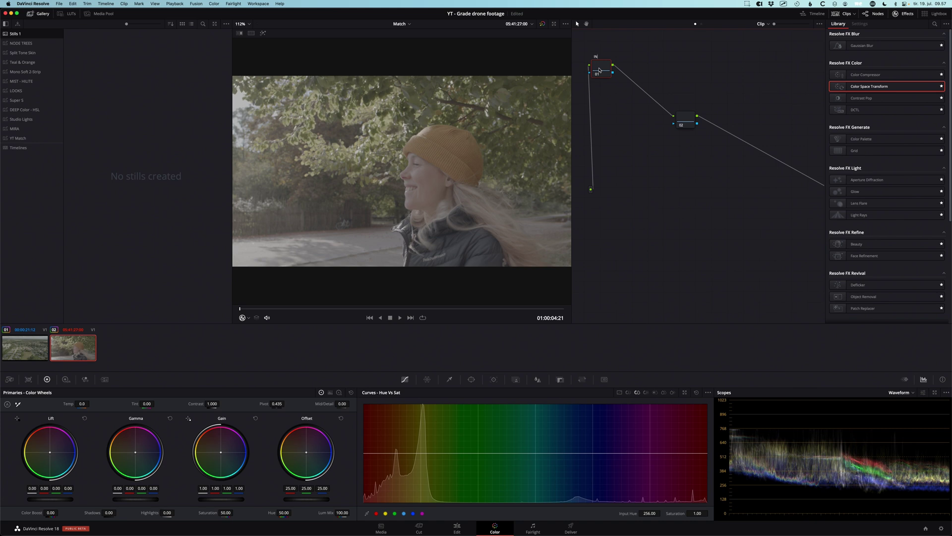
{"action": "left_click", "coordinate": [687, 120]}
{"action": "left_click", "coordinate": [601, 67]}
{"action": "left_click_drag", "start_coordinate": [838, 86], "coordinate": [687, 77]}
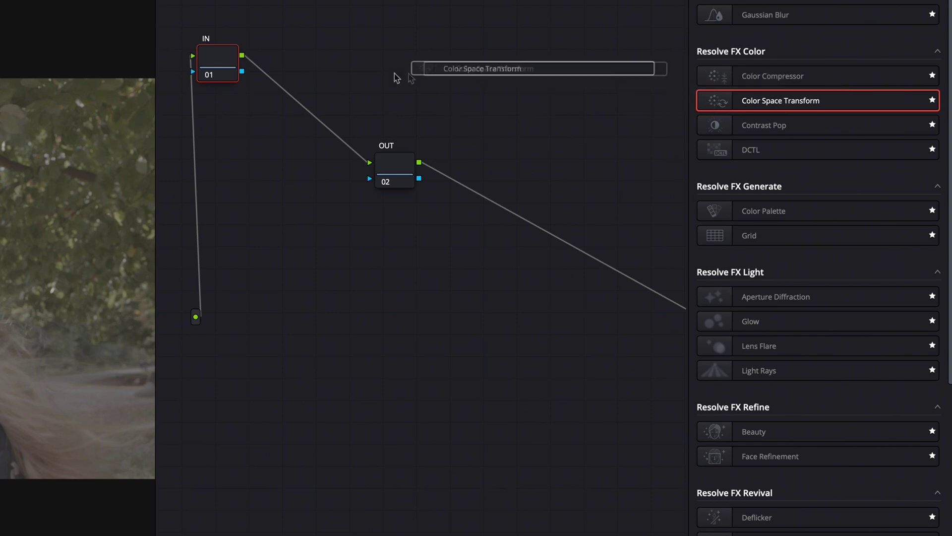
{"action": "left_click_drag", "start_coordinate": [396, 78], "coordinate": [218, 72]}
Set the input to Blackmagic Design Wide Gamut Gen 4/5 with Film Gen 5 gamma.
{"action": "left_click", "coordinate": [813, 31]}
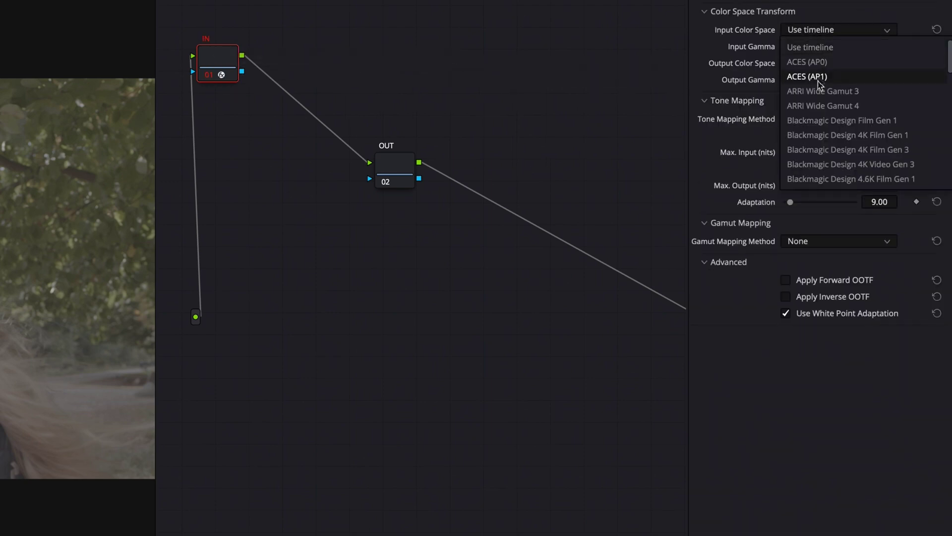
{"action": "scroll", "coordinate": [818, 110], "scroll_direction": "down", "scroll_amount": 3}
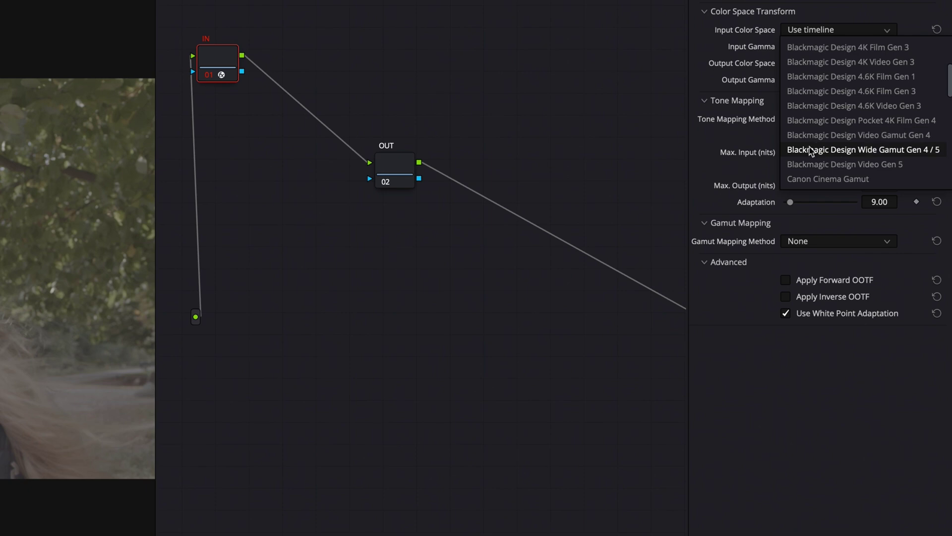
{"action": "left_click", "coordinate": [804, 149]}
{"action": "left_click", "coordinate": [804, 50]}
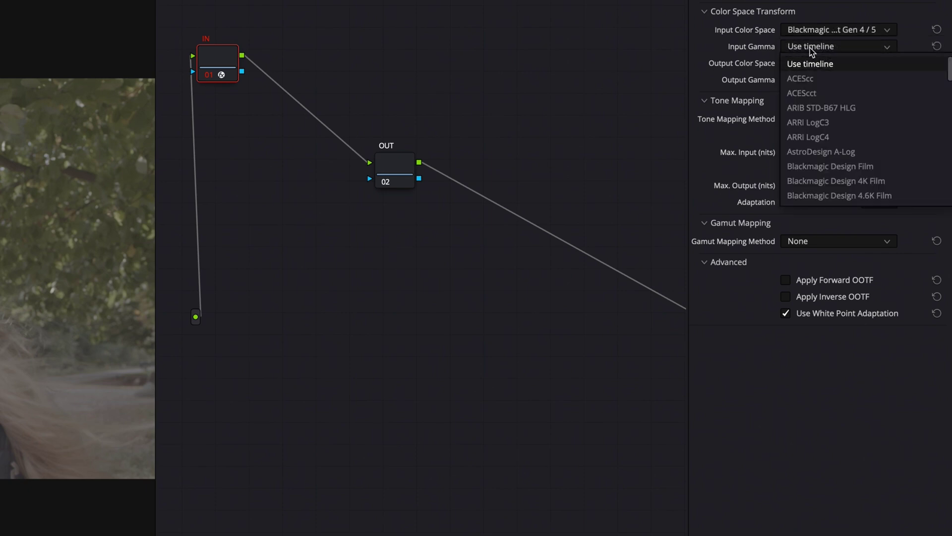
{"action": "scroll", "coordinate": [831, 134], "scroll_direction": "down", "scroll_amount": 3}
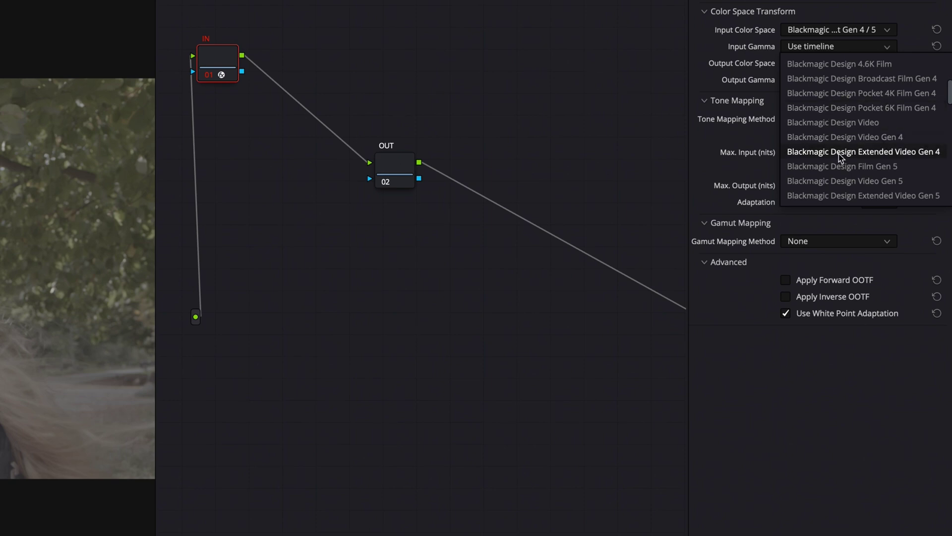
{"action": "scroll", "coordinate": [827, 152], "scroll_direction": "down", "scroll_amount": 2}
{"action": "left_click", "coordinate": [826, 141]}
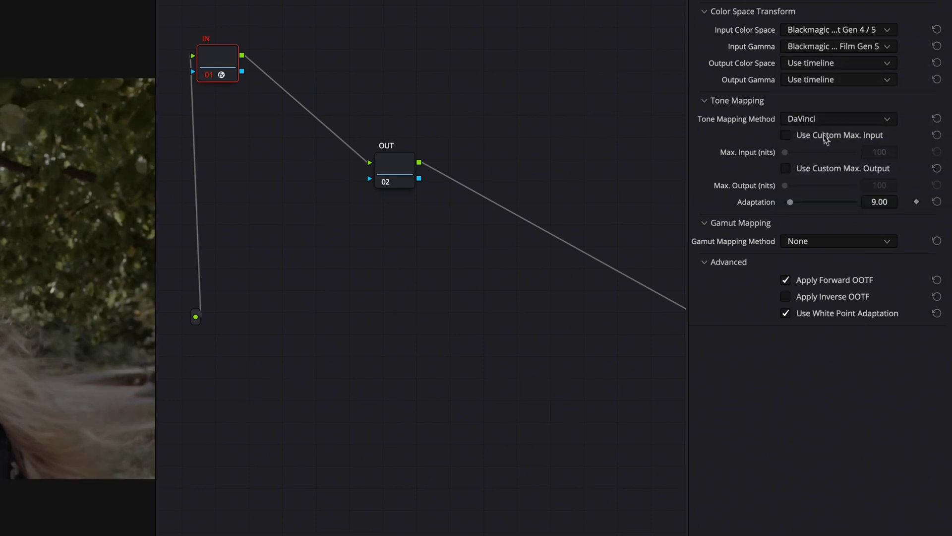
Set the output to DaVinci Wide Gamut with DaVinci Intermediate gamma.
{"action": "left_click", "coordinate": [809, 64]}
{"action": "scroll", "coordinate": [824, 128], "scroll_direction": "down", "scroll_amount": 3}
{"action": "scroll", "coordinate": [823, 129], "scroll_direction": "down", "scroll_amount": 3}
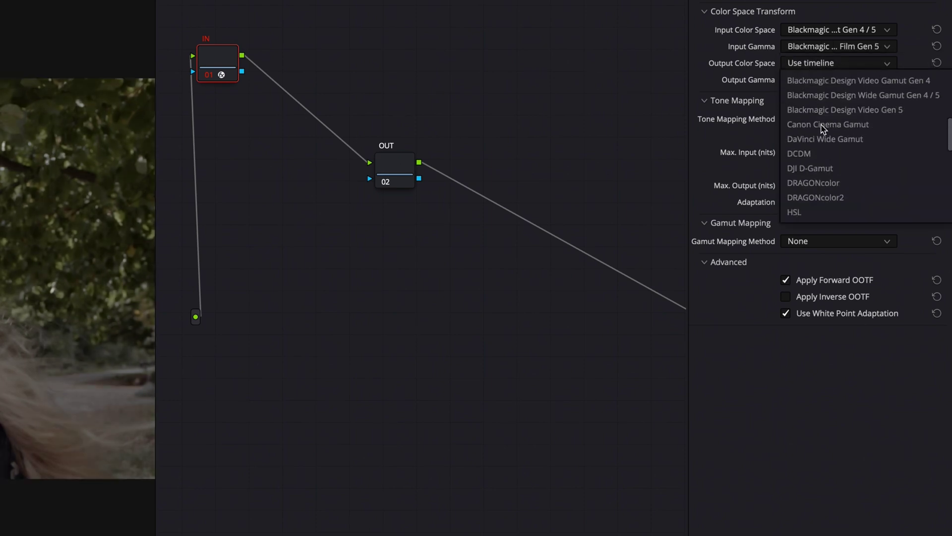
{"action": "left_click", "coordinate": [825, 142]}
{"action": "left_click", "coordinate": [810, 80]}
{"action": "scroll", "coordinate": [818, 144], "scroll_direction": "down", "scroll_amount": 5}
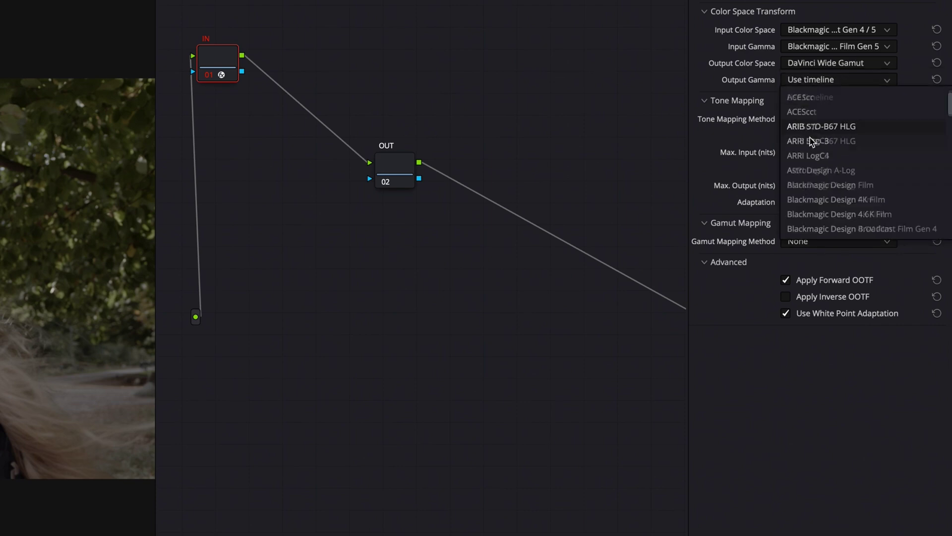
{"action": "left_click", "coordinate": [816, 202]}
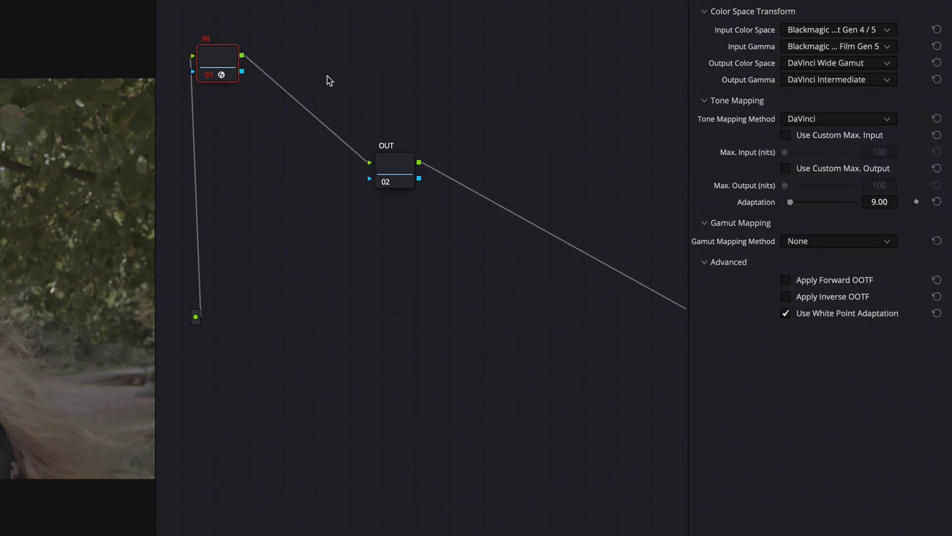
Apply Color Space Transform to node 02 with DaVinci Wide Gamut/DaVinci Intermediate input.
{"action": "left_click_drag", "start_coordinate": [226, 69], "coordinate": [208, 52]}
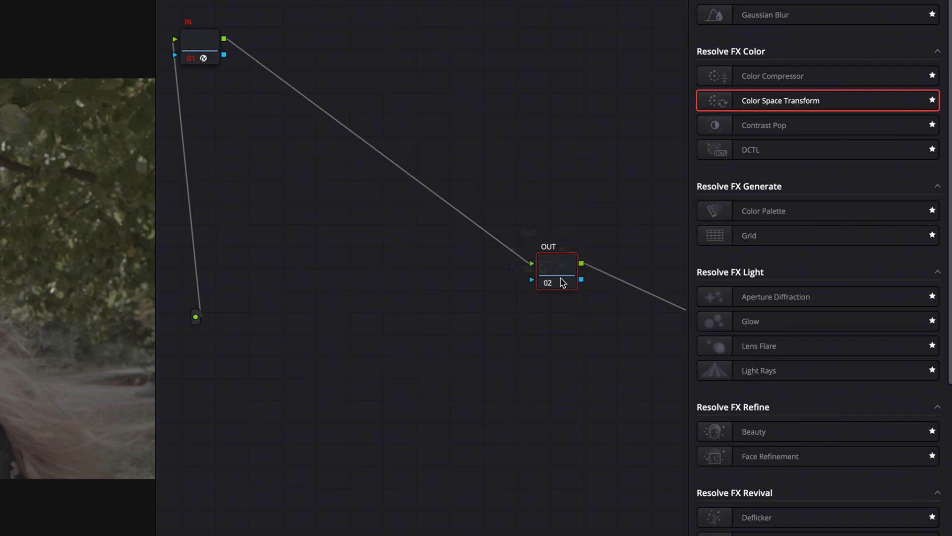
{"action": "left_click_drag", "start_coordinate": [564, 279], "coordinate": [608, 314]}
{"action": "left_click_drag", "start_coordinate": [714, 106], "coordinate": [609, 304]}
{"action": "left_click", "coordinate": [808, 30]}
{"action": "scroll", "coordinate": [819, 91], "scroll_direction": "down", "scroll_amount": 10}
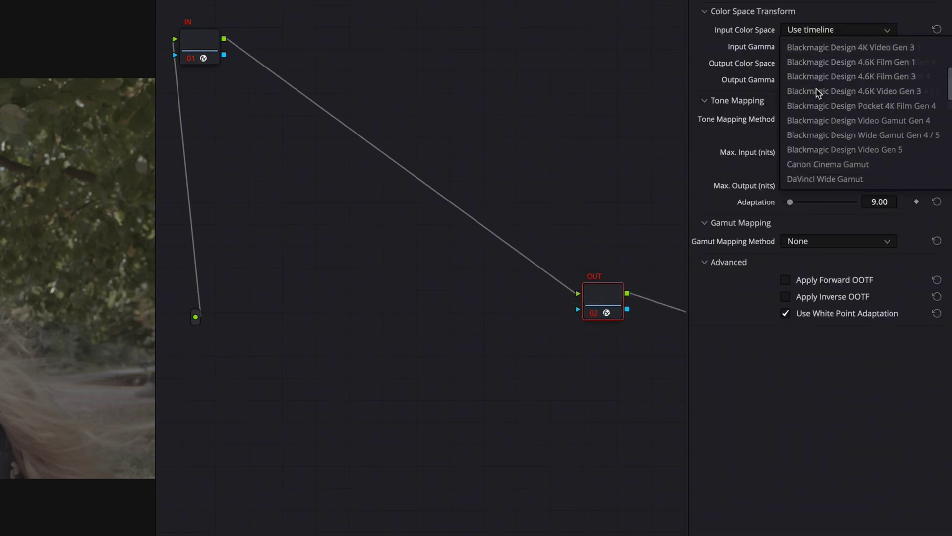
{"action": "left_click", "coordinate": [805, 66]}
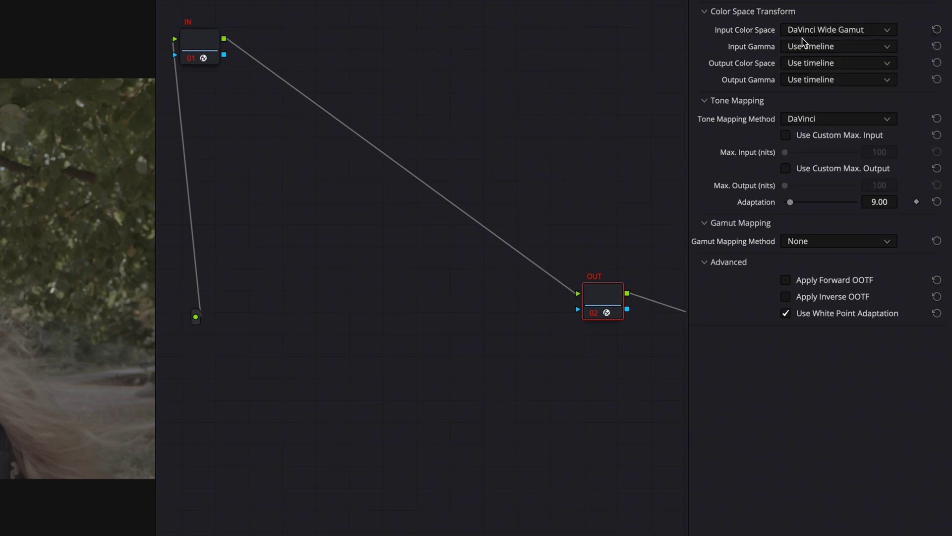
{"action": "left_click", "coordinate": [808, 46]}
{"action": "scroll", "coordinate": [835, 119], "scroll_direction": "down", "scroll_amount": 2}
{"action": "scroll", "coordinate": [834, 129], "scroll_direction": "down", "scroll_amount": 5}
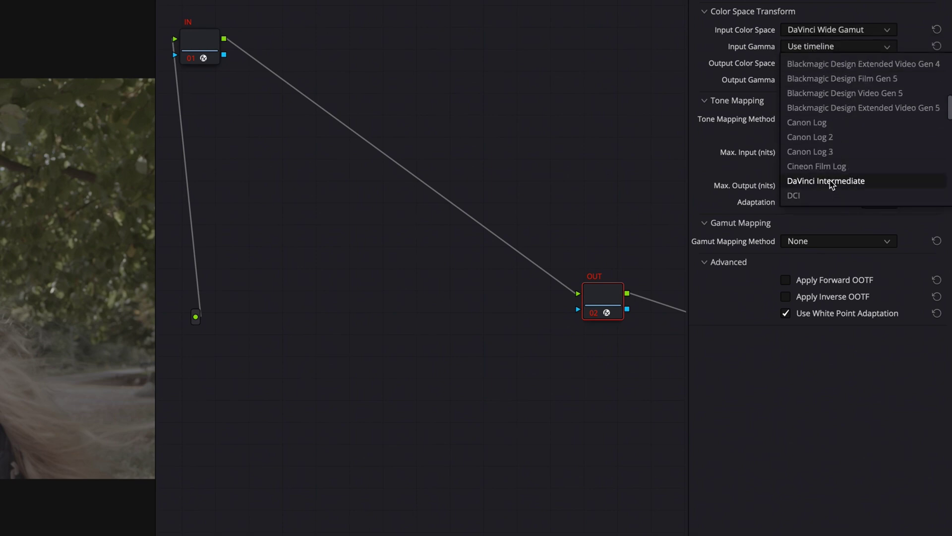
{"action": "left_click", "coordinate": [829, 181]}
Set node 02's output to Rec.709 with Gamma 2.4.
{"action": "left_click", "coordinate": [807, 63]}
{"action": "scroll", "coordinate": [821, 142], "scroll_direction": "down", "scroll_amount": 8}
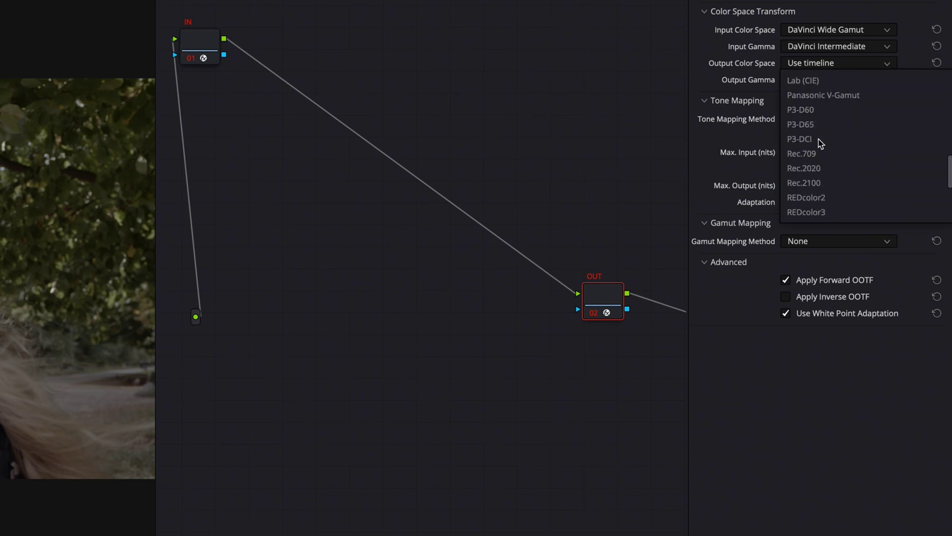
{"action": "left_click", "coordinate": [805, 155]}
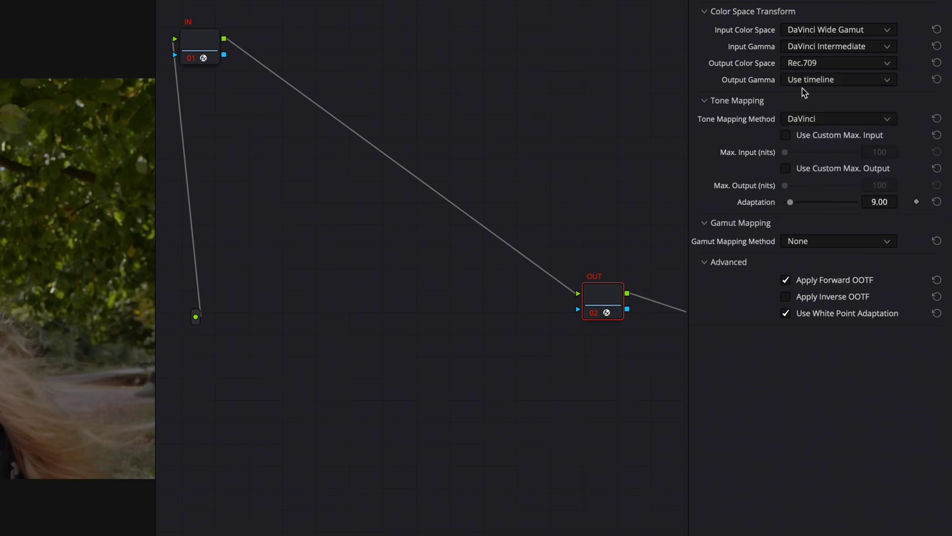
{"action": "left_click", "coordinate": [805, 81]}
{"action": "scroll", "coordinate": [820, 170], "scroll_direction": "down", "scroll_amount": 5}
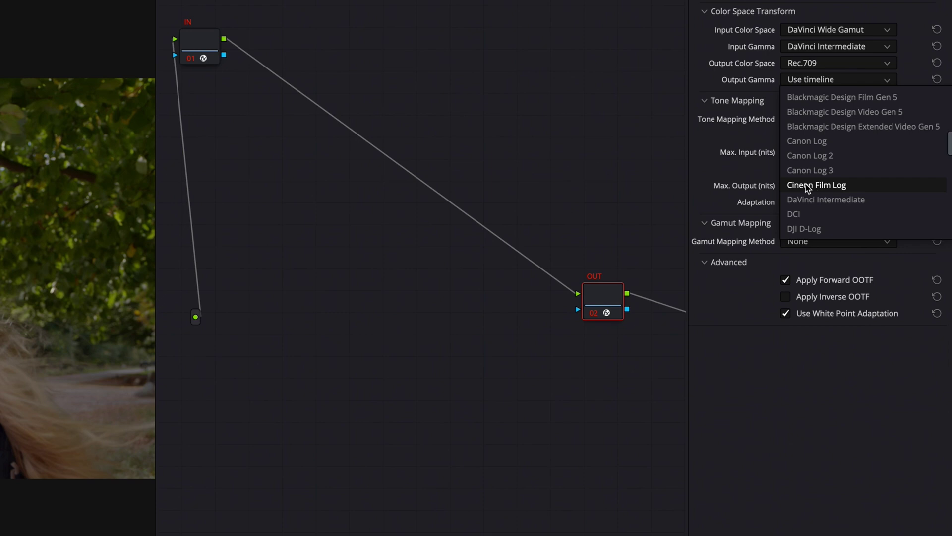
{"action": "scroll", "coordinate": [818, 184], "scroll_direction": "down", "scroll_amount": 6}
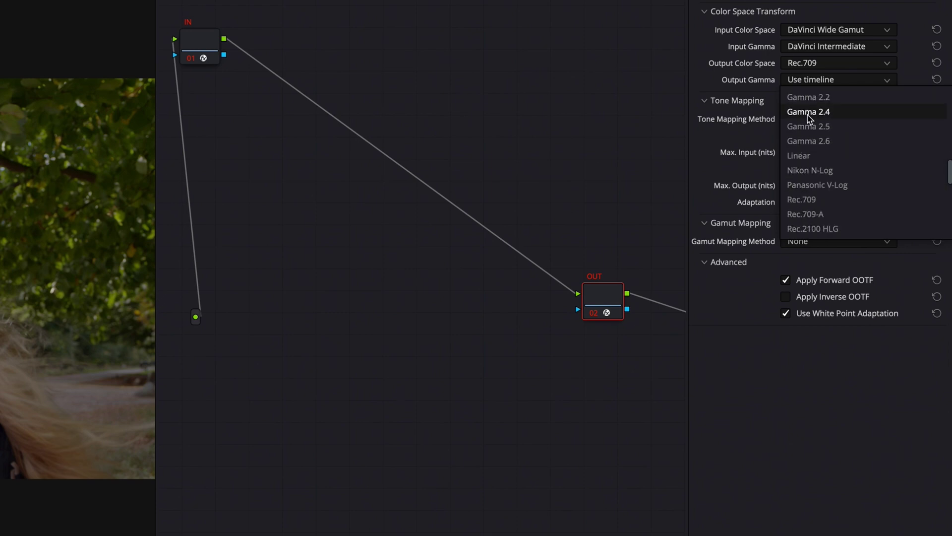
{"action": "left_click", "coordinate": [808, 112]}
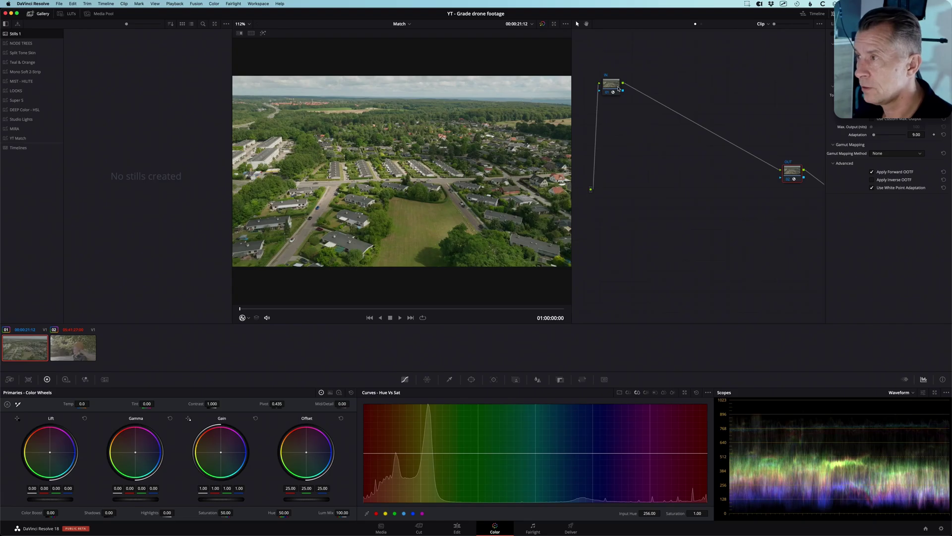
{"action": "left_click_drag", "start_coordinate": [251, 136], "coordinate": [323, 200]}
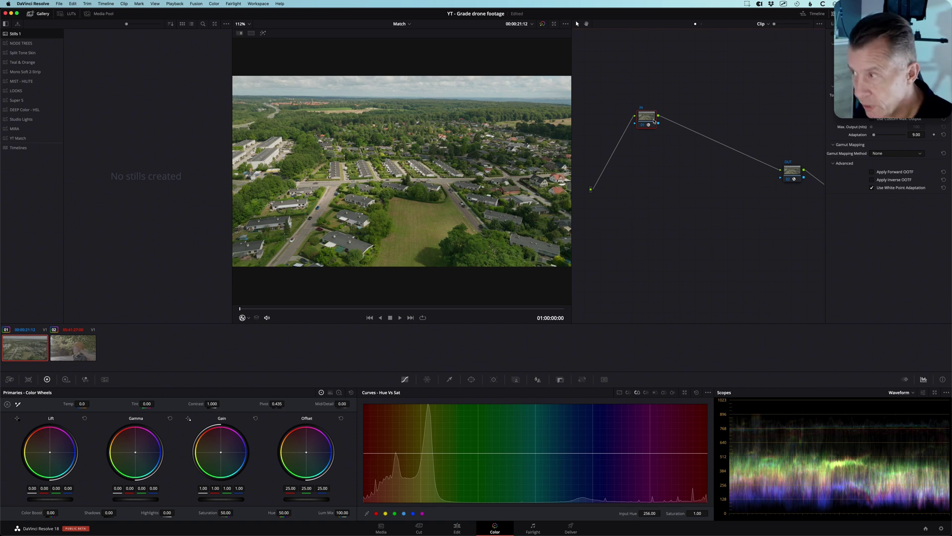
{"action": "key", "text": "shift+s"}
{"action": "left_click_drag", "start_coordinate": [649, 143], "coordinate": [603, 73]}
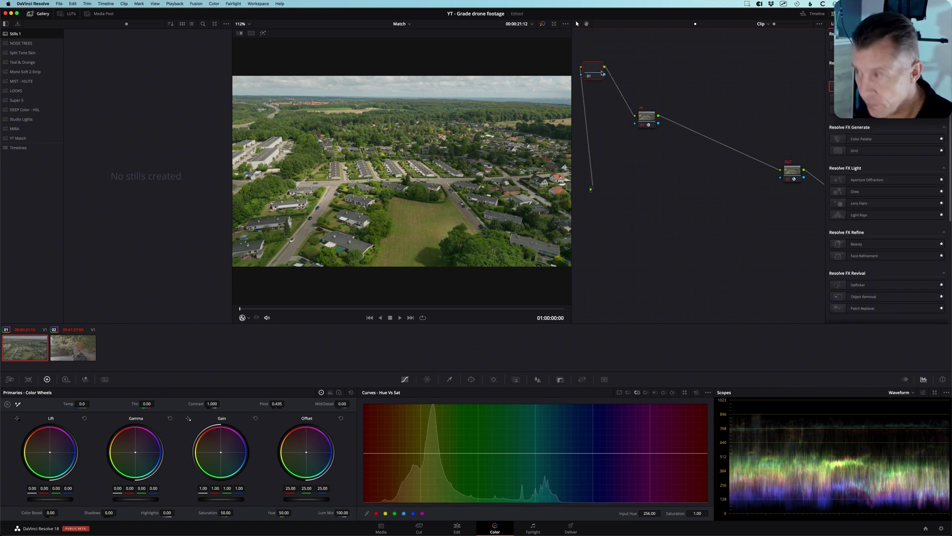
{"action": "left_click", "coordinate": [646, 117]}
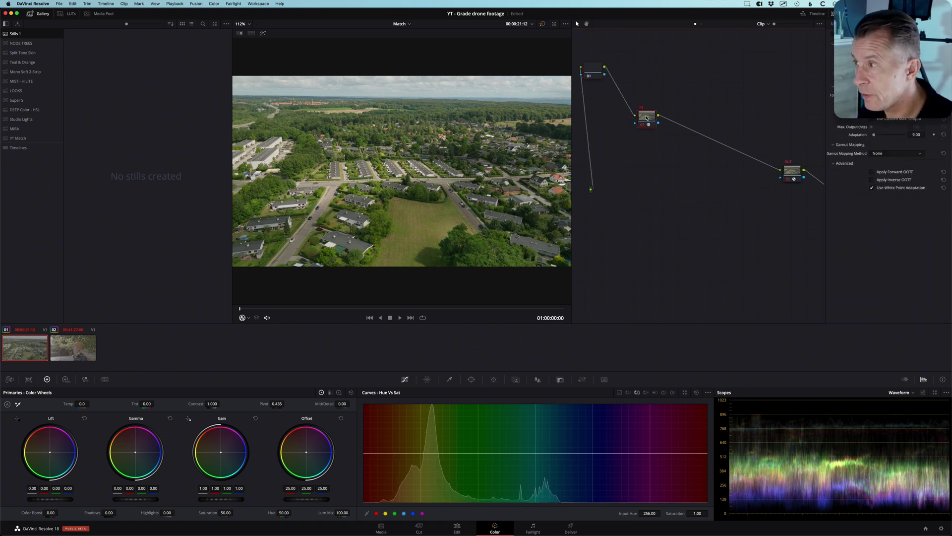
{"action": "key", "text": "alt+s"}
{"action": "left_click", "coordinate": [597, 74]}
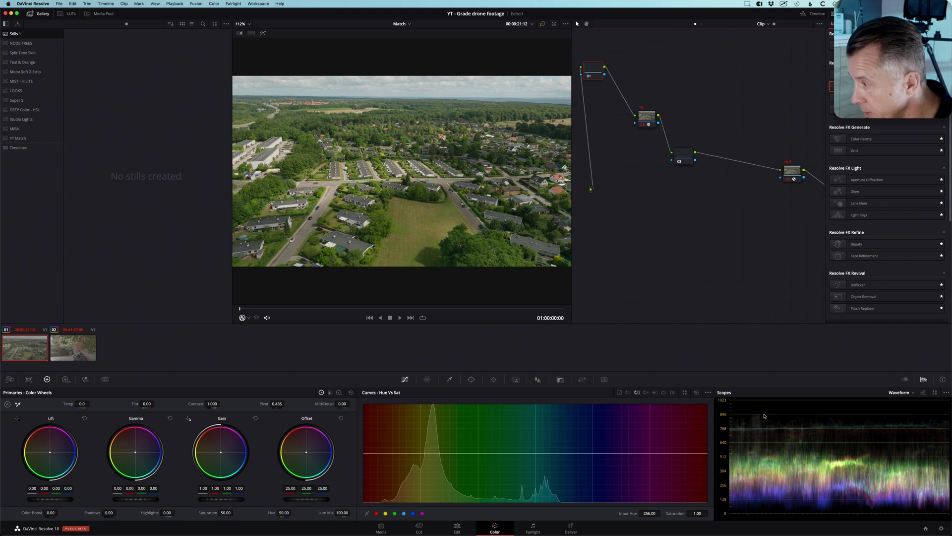
{"action": "left_click_drag", "start_coordinate": [732, 418], "coordinate": [803, 416]}
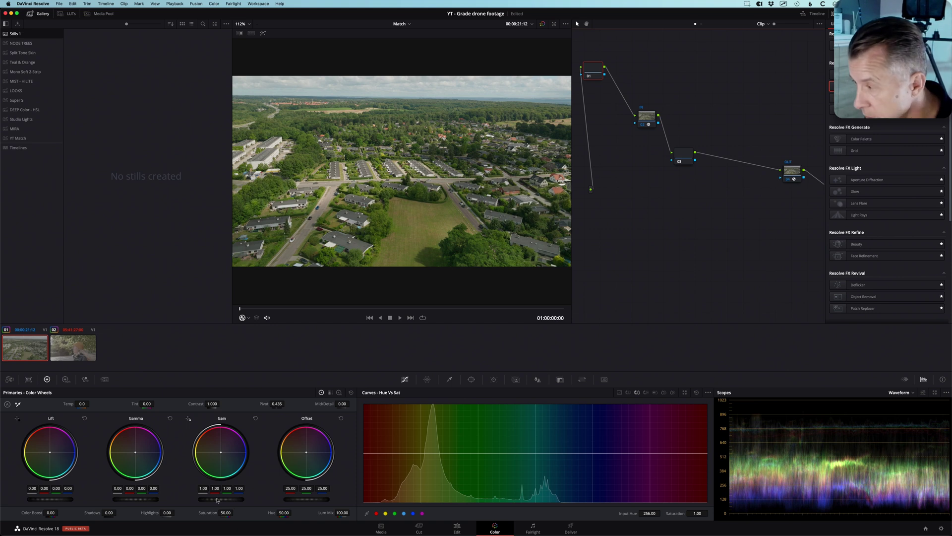
{"action": "mouse_move", "coordinate": [220, 500]}
{"action": "left_mouse_down"}
{"action": "mouse_move", "coordinate": [275, 500]}
{"action": "mouse_move", "coordinate": [234, 500]}
{"action": "left_mouse_up"}
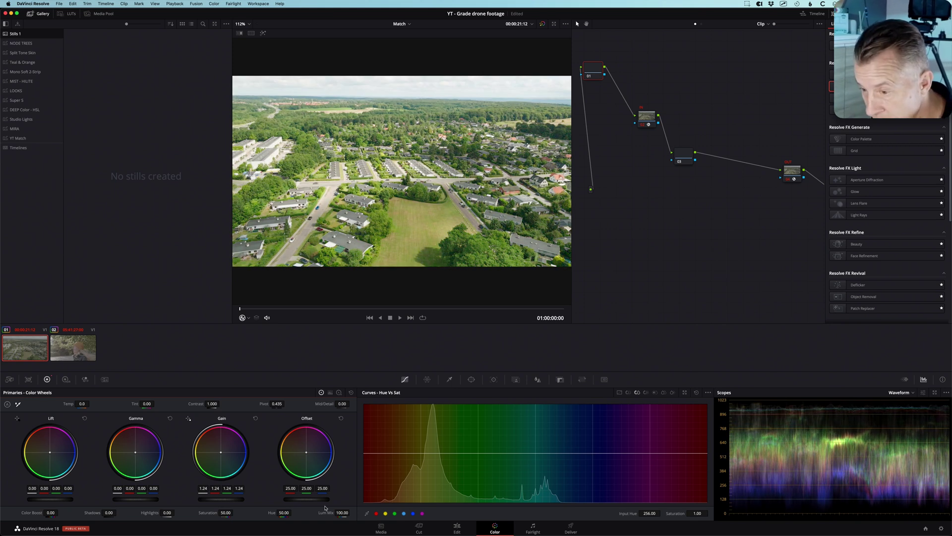
{"action": "left_click_drag", "start_coordinate": [228, 499], "coordinate": [261, 500]}
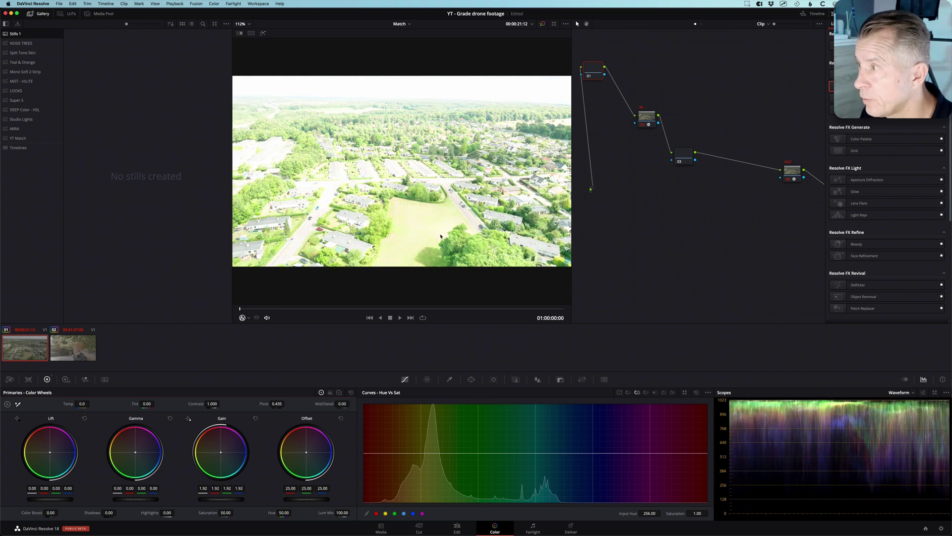
{"action": "left_click", "coordinate": [678, 157]}
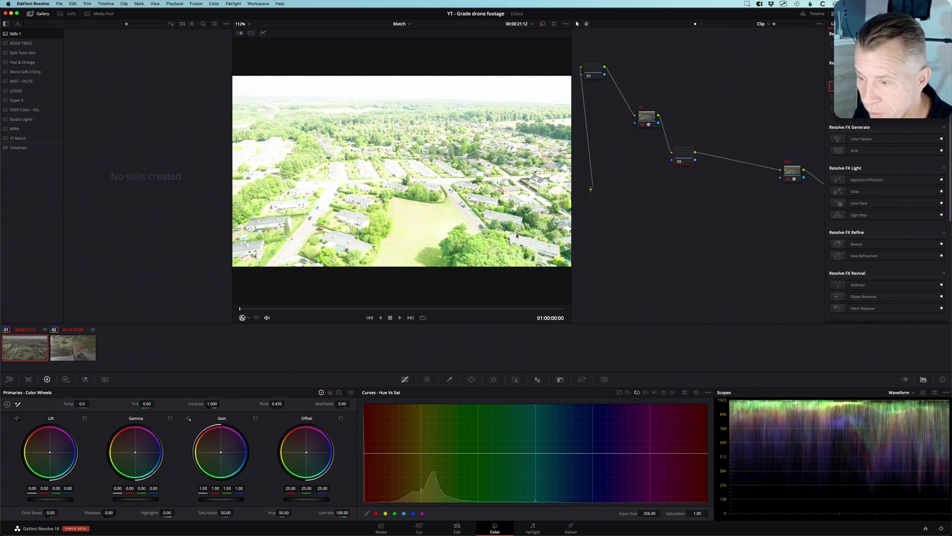
{"action": "mouse_move", "coordinate": [245, 495]}
{"action": "left_mouse_down"}
{"action": "mouse_move", "coordinate": [229, 496]}
{"action": "mouse_move", "coordinate": [235, 501]}
{"action": "left_mouse_up"}
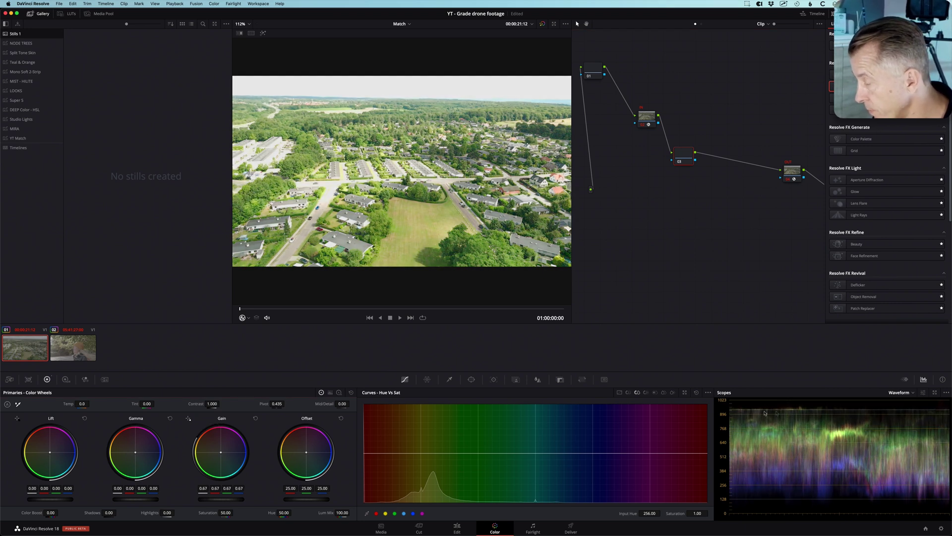
{"action": "left_click_drag", "start_coordinate": [738, 410], "coordinate": [837, 408]}
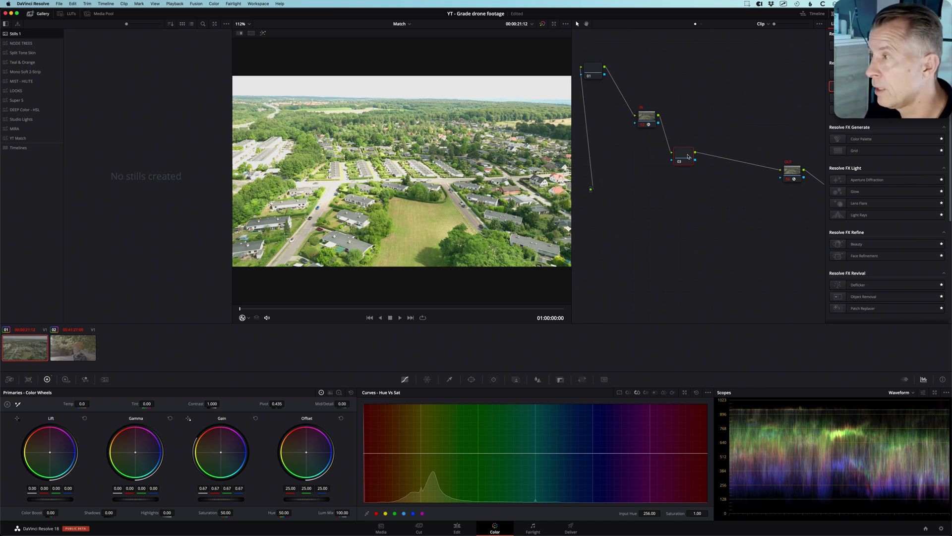
{"action": "mouse_move", "coordinate": [693, 132]}
{"action": "left_mouse_down"}
{"action": "mouse_move", "coordinate": [666, 144]}
{"action": "mouse_move", "coordinate": [676, 183]}
{"action": "mouse_move", "coordinate": [721, 134]}
{"action": "mouse_move", "coordinate": [687, 133]}
{"action": "left_mouse_up"}
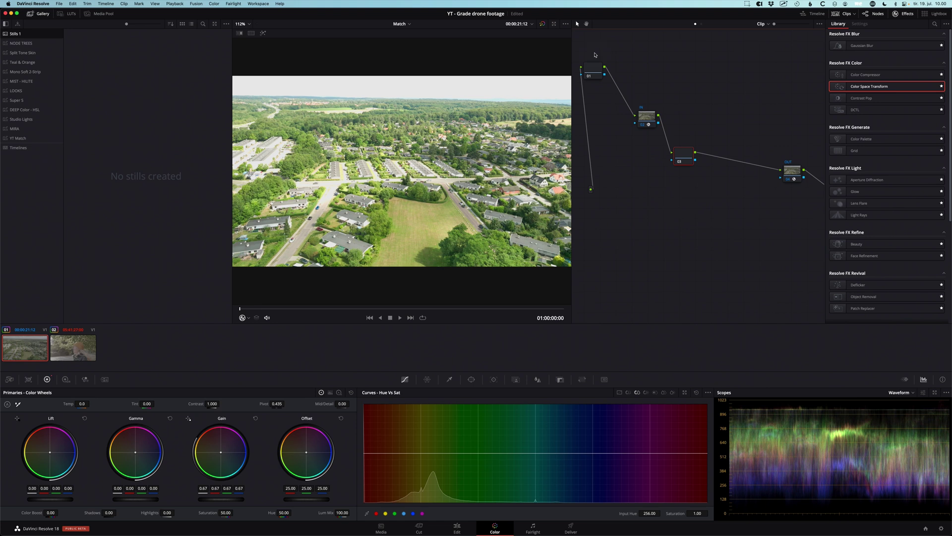
{"action": "mouse_move", "coordinate": [593, 52]}
{"action": "left_mouse_down"}
{"action": "mouse_move", "coordinate": [620, 95]}
{"action": "mouse_move", "coordinate": [611, 63]}
{"action": "left_mouse_up"}
{"action": "left_click_drag", "start_coordinate": [662, 164], "coordinate": [700, 158]}
{"action": "key", "text": "Delete"}
{"action": "key", "text": "Delete"}
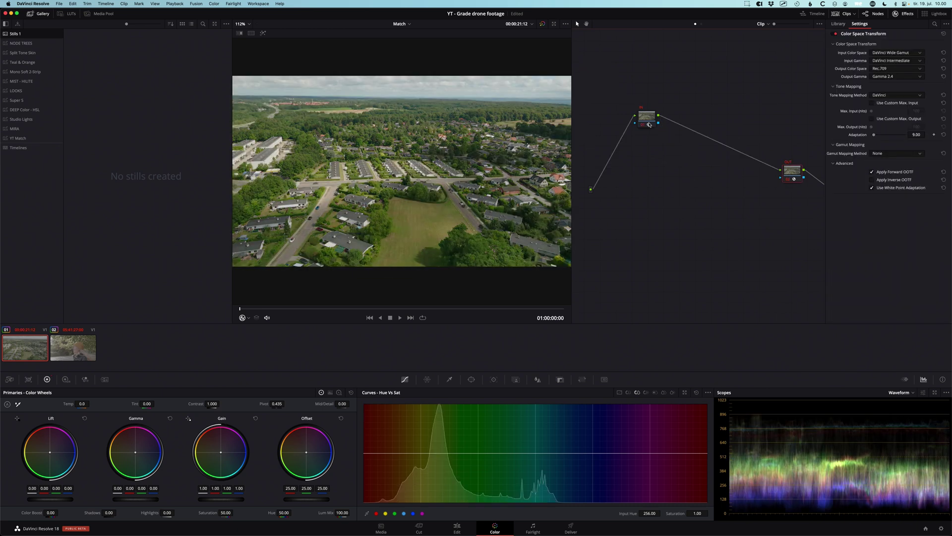
{"action": "left_click_drag", "start_coordinate": [646, 120], "coordinate": [613, 77]}
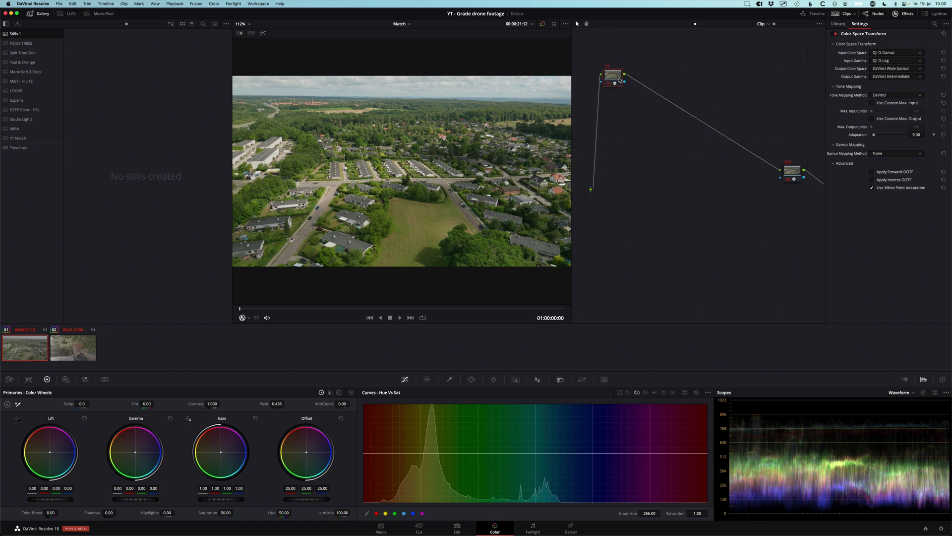
{"action": "left_click_drag", "start_coordinate": [800, 175], "coordinate": [789, 204]}
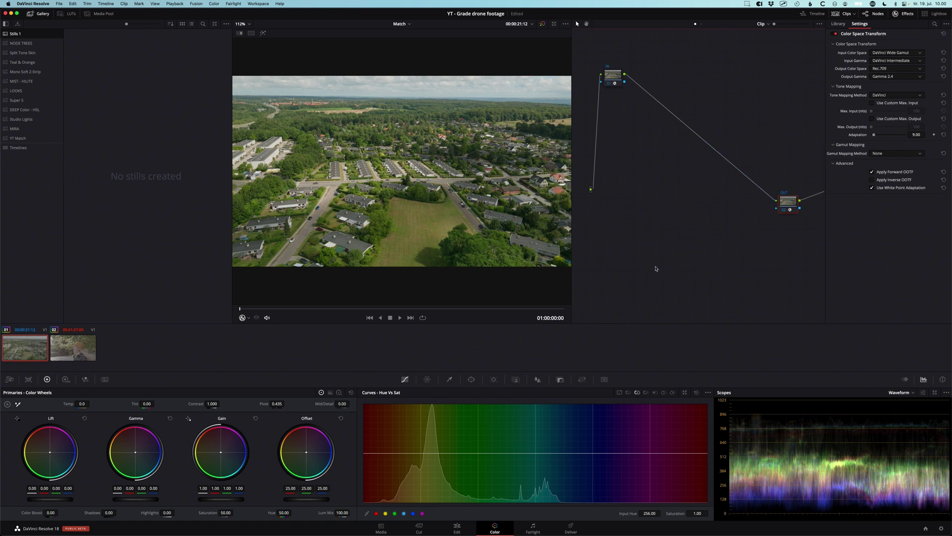
{"action": "left_click", "coordinate": [615, 84]}
Insert three serial nodes after node 01, labelled EXP, BAL and HUE.
{"action": "key", "text": "super+z"}
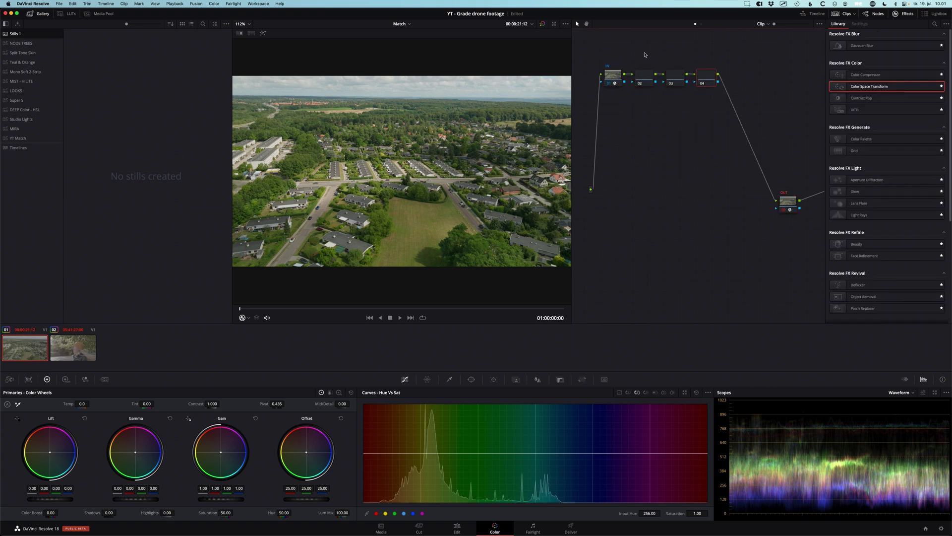
{"action": "left_click_drag", "start_coordinate": [645, 54], "coordinate": [691, 140]}
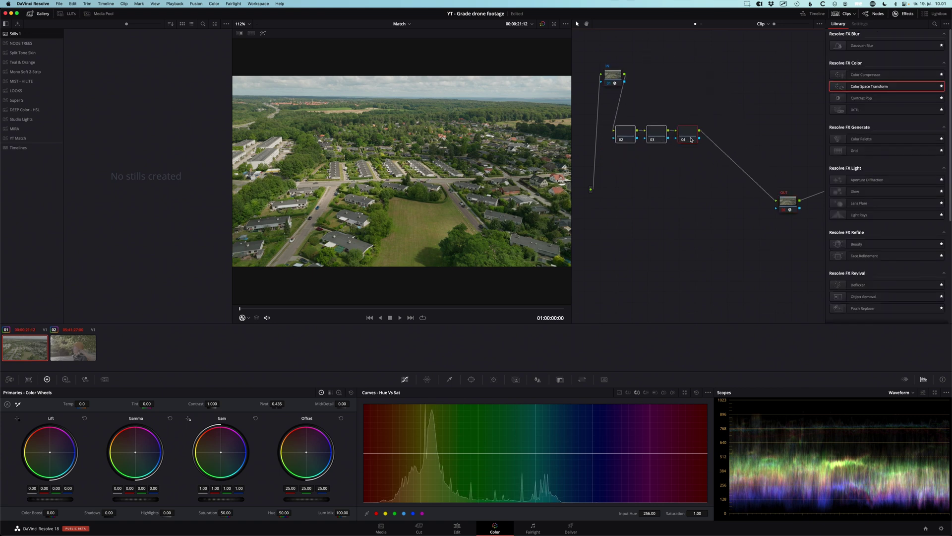
{"action": "left_click", "coordinate": [638, 102]}
{"action": "left_click", "coordinate": [630, 133]}
{"action": "left_click", "coordinate": [657, 134]}
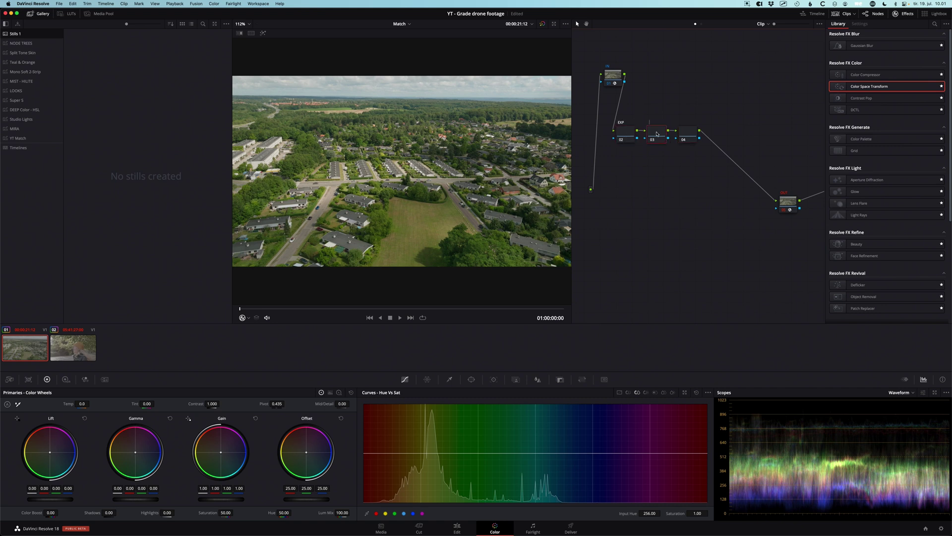
{"action": "left_click", "coordinate": [688, 134]}
{"action": "mouse_move", "coordinate": [689, 134]}
{"action": "left_mouse_down"}
{"action": "mouse_move", "coordinate": [620, 171]}
{"action": "mouse_move", "coordinate": [695, 134]}
{"action": "left_mouse_up"}
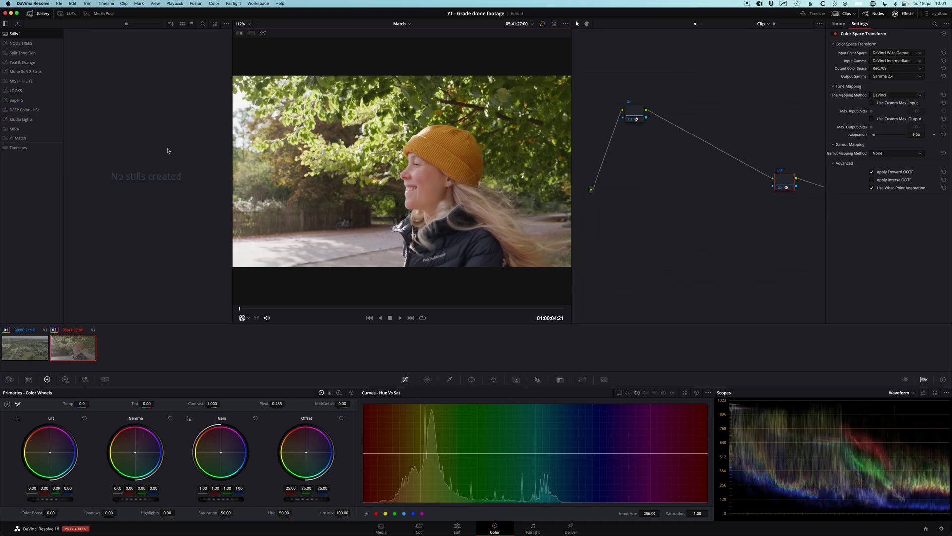
Back on the drone clip, select the EXP node and show the Custom curves.
{"action": "left_click", "coordinate": [40, 354]}
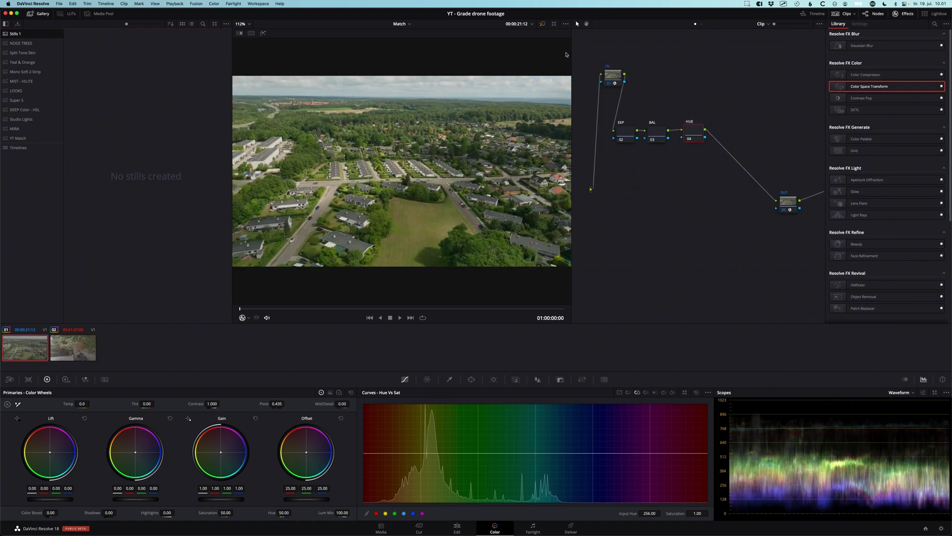
{"action": "left_click_drag", "start_coordinate": [626, 133], "coordinate": [620, 133]}
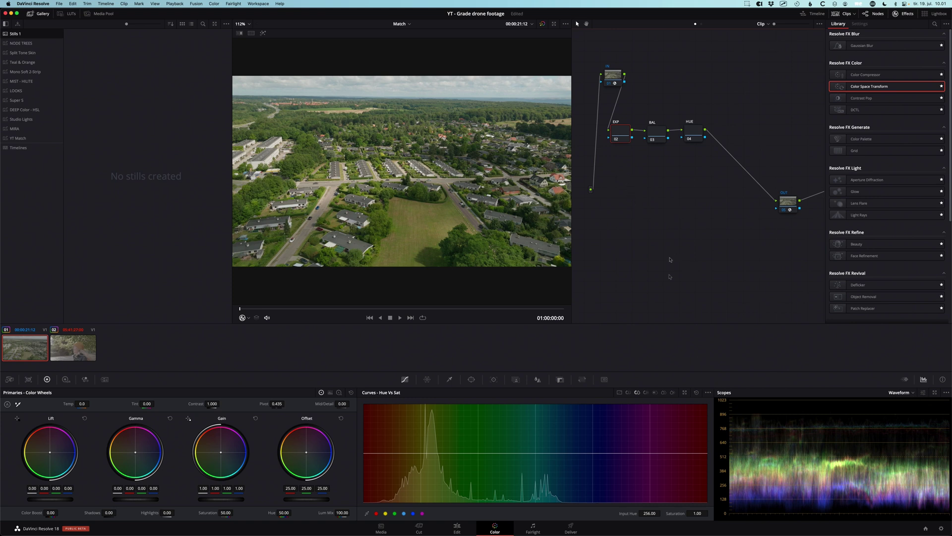
{"action": "left_click", "coordinate": [620, 392]}
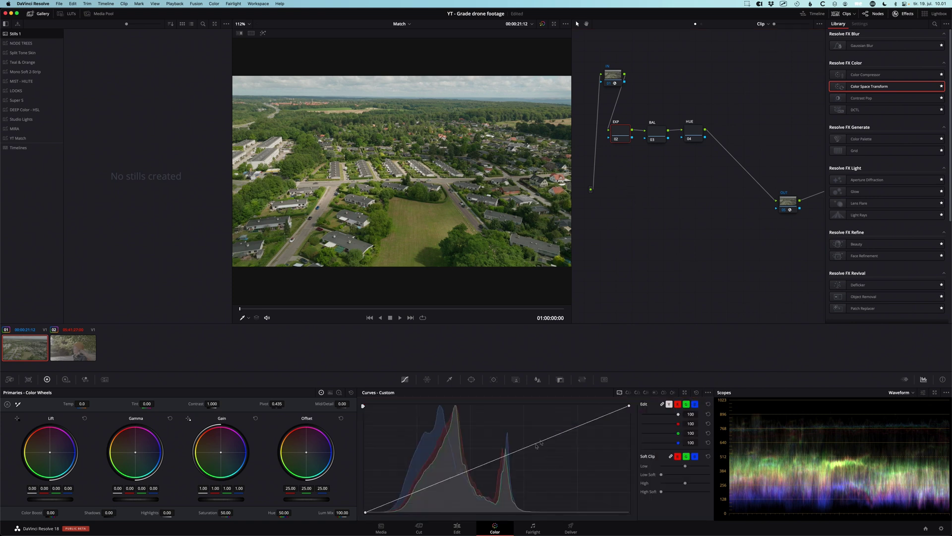
Add two points to the EXP curve, lowering the shadow point and slightly lowering the whites.
{"action": "left_click", "coordinate": [477, 467]}
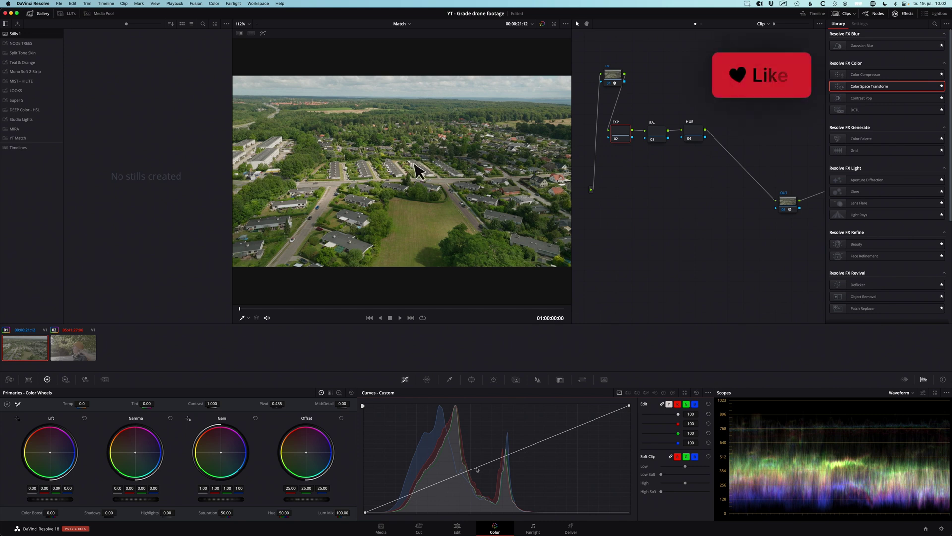
{"action": "left_click", "coordinate": [416, 494]}
{"action": "left_click_drag", "start_coordinate": [416, 494], "coordinate": [420, 497]}
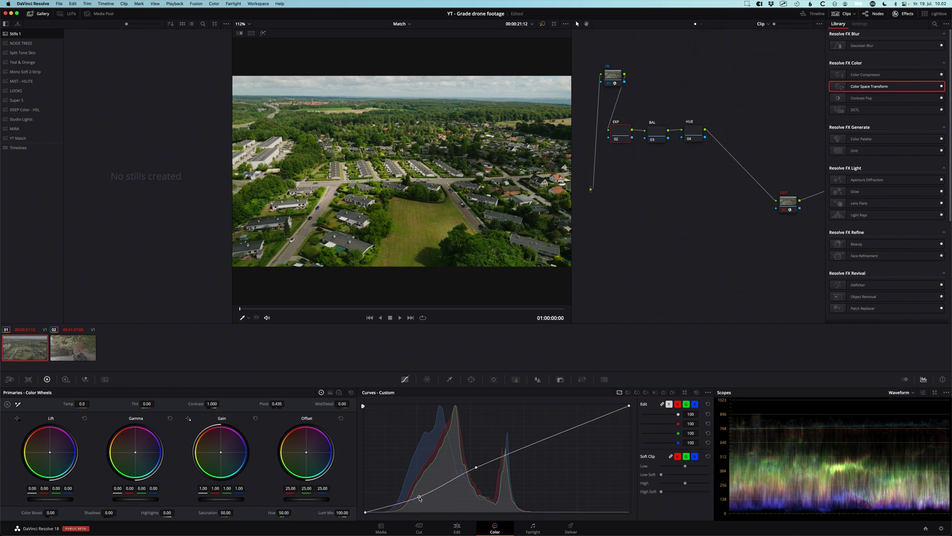
{"action": "left_click_drag", "start_coordinate": [420, 498], "coordinate": [420, 496]}
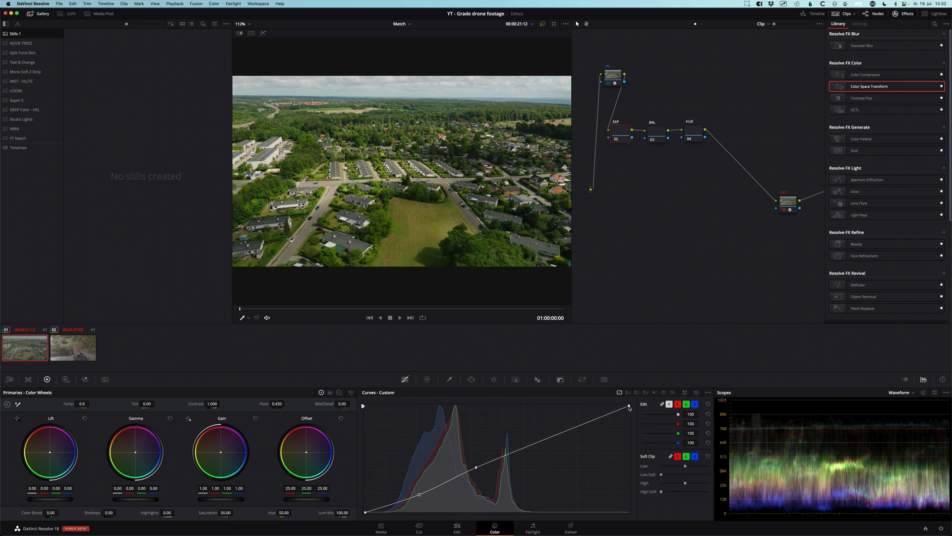
{"action": "left_click_drag", "start_coordinate": [629, 406], "coordinate": [631, 411]}
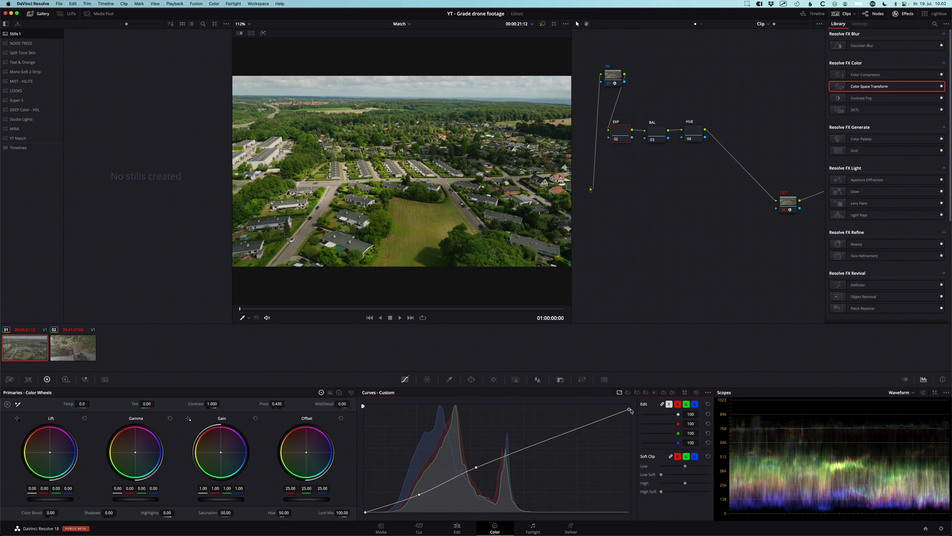
{"action": "left_click", "coordinate": [657, 133]}
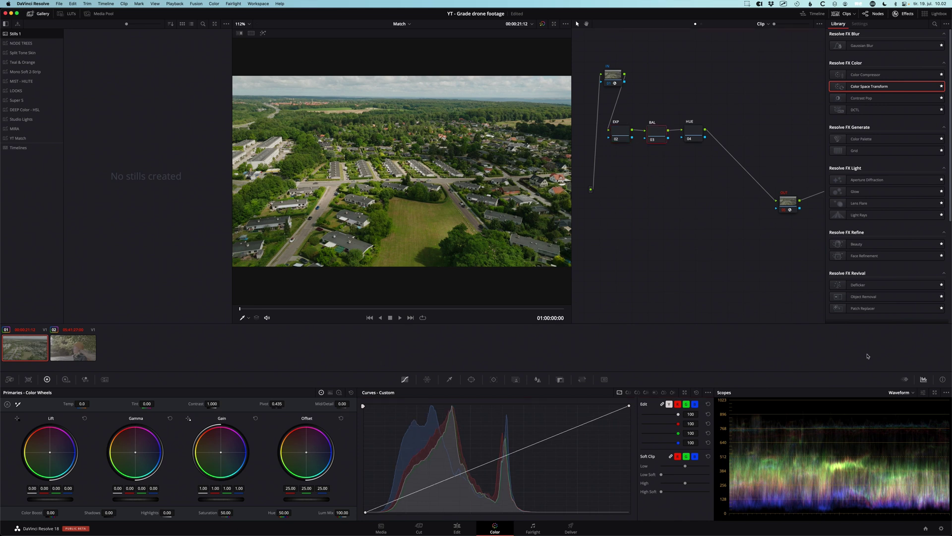
Try the RGB Parade scope, then switch to the Vectorscope to judge the BAL-stage balance.
{"action": "left_click", "coordinate": [904, 391]}
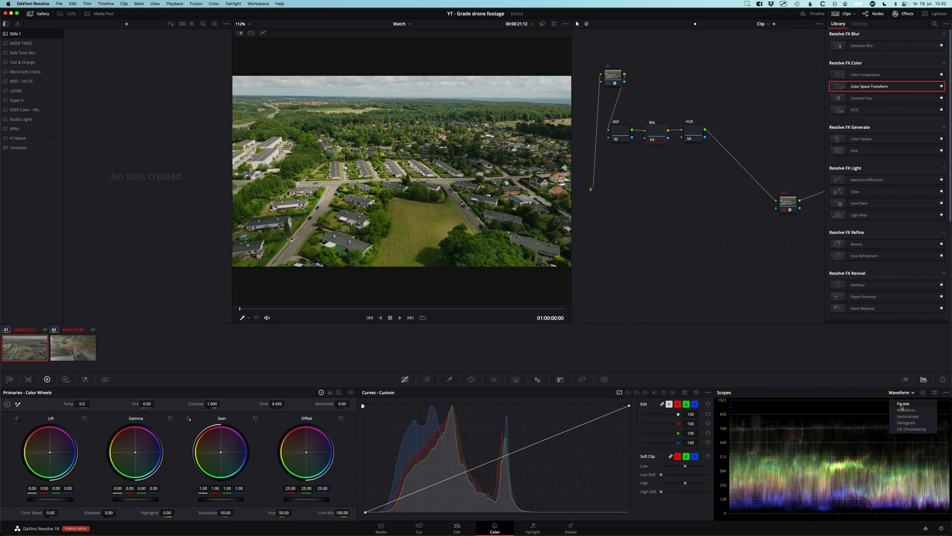
{"action": "left_click", "coordinate": [902, 404]}
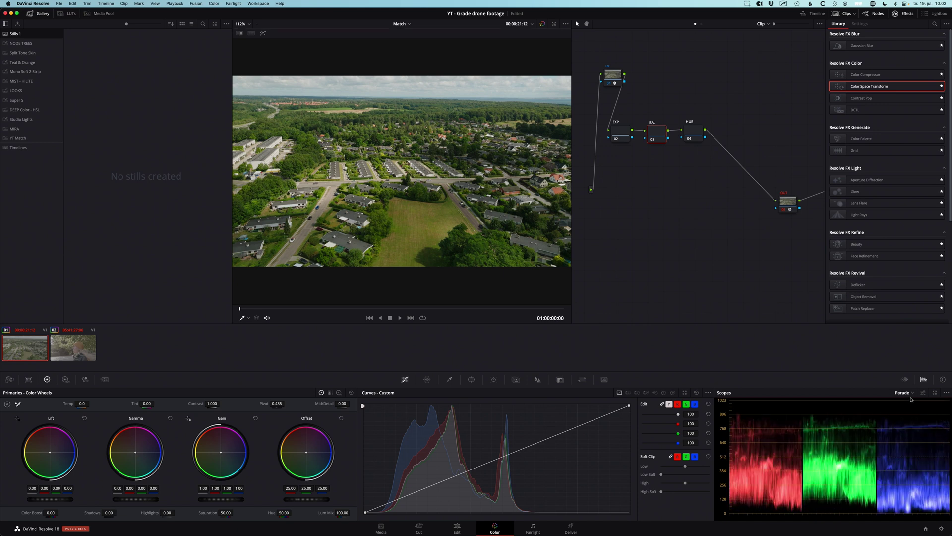
{"action": "left_click", "coordinate": [908, 392]}
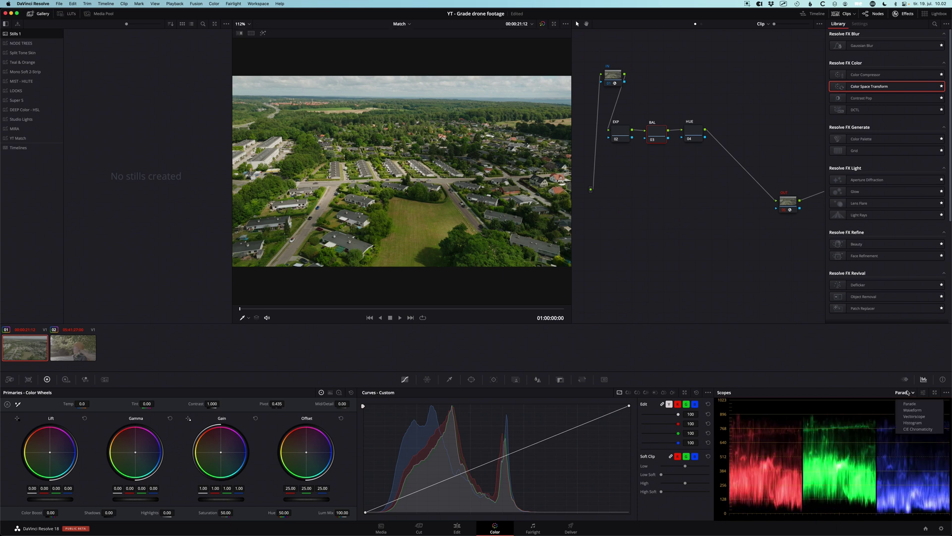
{"action": "left_click", "coordinate": [914, 416]}
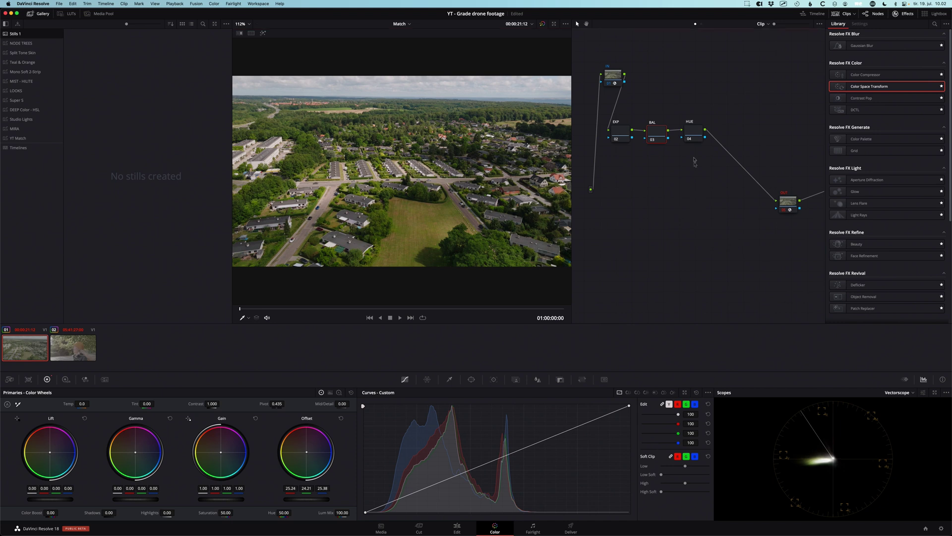
{"action": "left_click", "coordinate": [691, 135]}
Add serial nodes 05 and 06 after HUE, arranged on a second row below it.
{"action": "left_click_drag", "start_coordinate": [692, 135], "coordinate": [694, 137]}
{"action": "left_click", "coordinate": [660, 135]}
{"action": "left_click", "coordinate": [689, 137]}
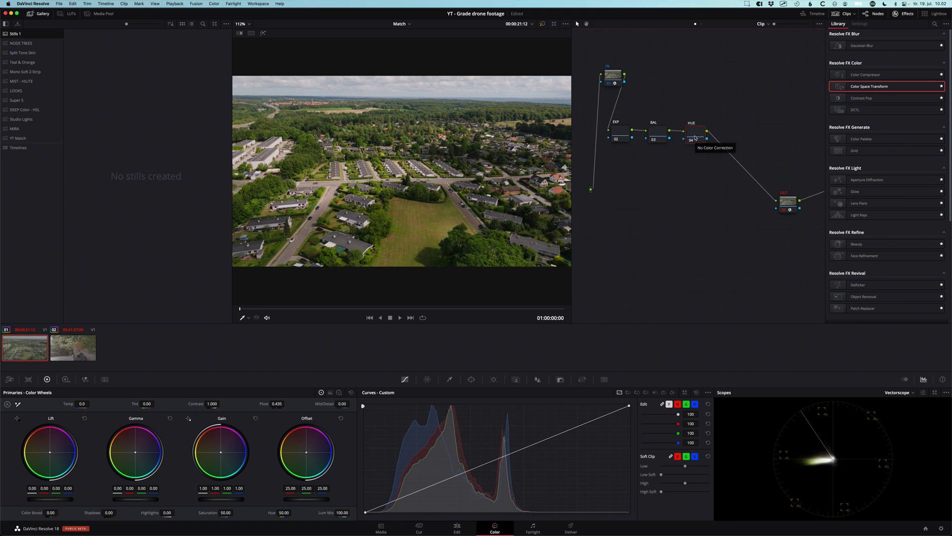
{"action": "key", "text": "alt+s"}
{"action": "key", "text": "alt+s"}
{"action": "left_click_drag", "start_coordinate": [716, 111], "coordinate": [650, 197]}
{"action": "left_click", "coordinate": [667, 176]}
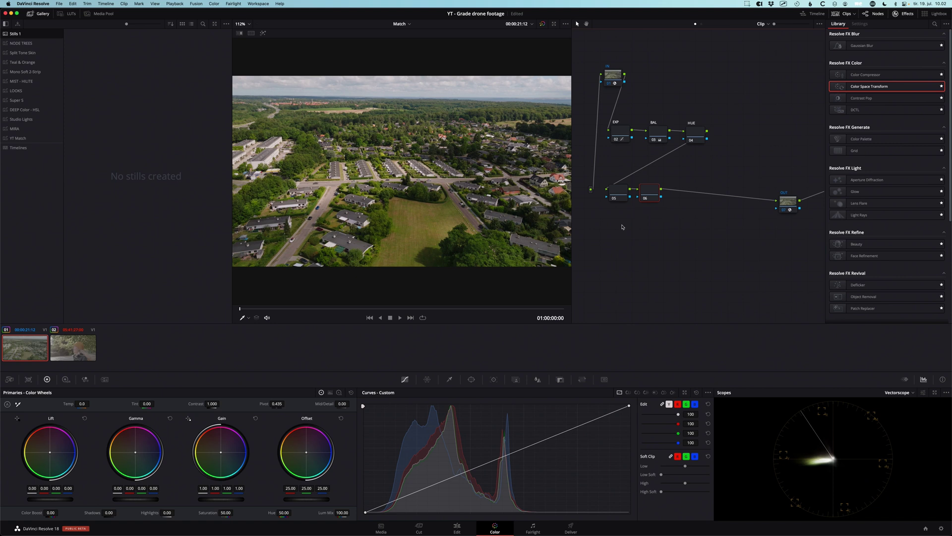
{"action": "left_click_drag", "start_coordinate": [647, 195], "coordinate": [618, 196]}
{"action": "left_click", "coordinate": [648, 194]}
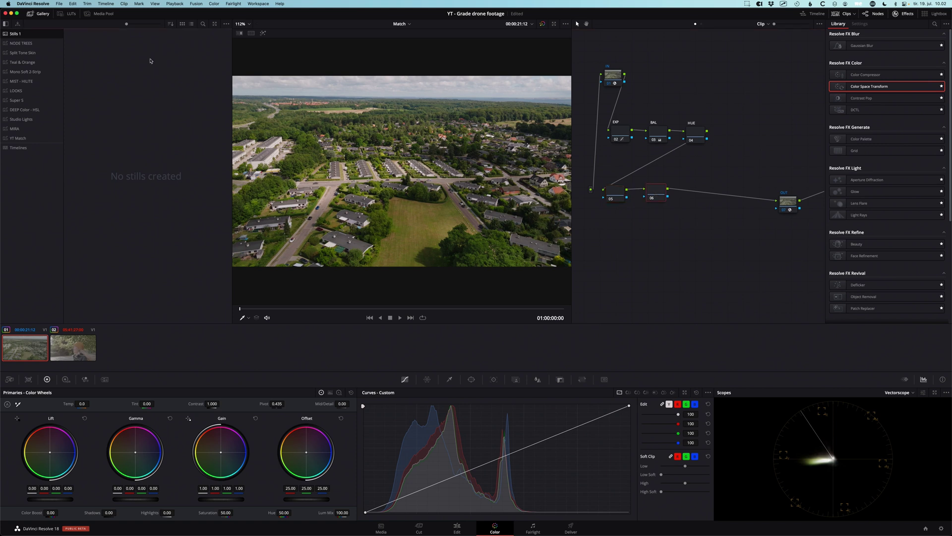
Apply the Rec709 Kodak 2383 D55 LUT from Film Looks onto node 06.
{"action": "left_click", "coordinate": [66, 13]}
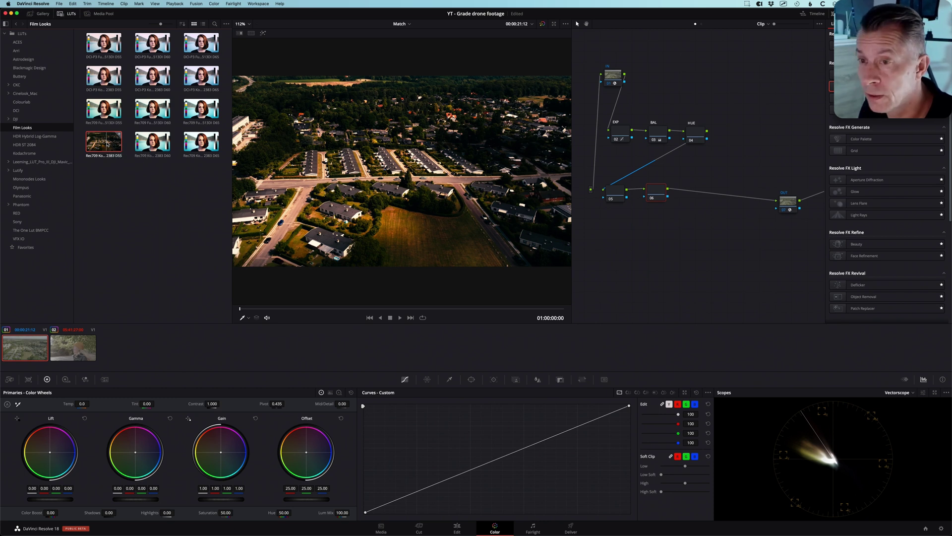
{"action": "left_click_drag", "start_coordinate": [107, 144], "coordinate": [671, 194]}
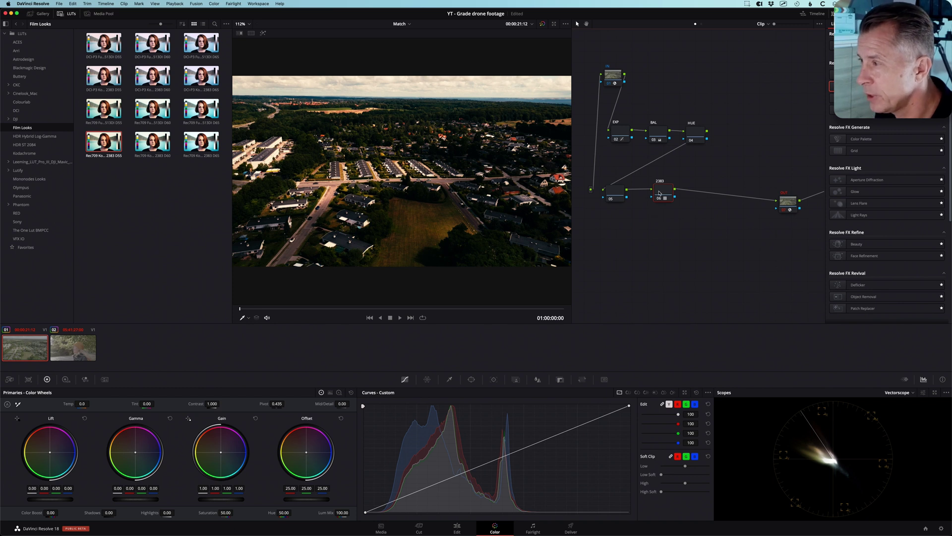
{"action": "left_click_drag", "start_coordinate": [659, 193], "coordinate": [662, 195]}
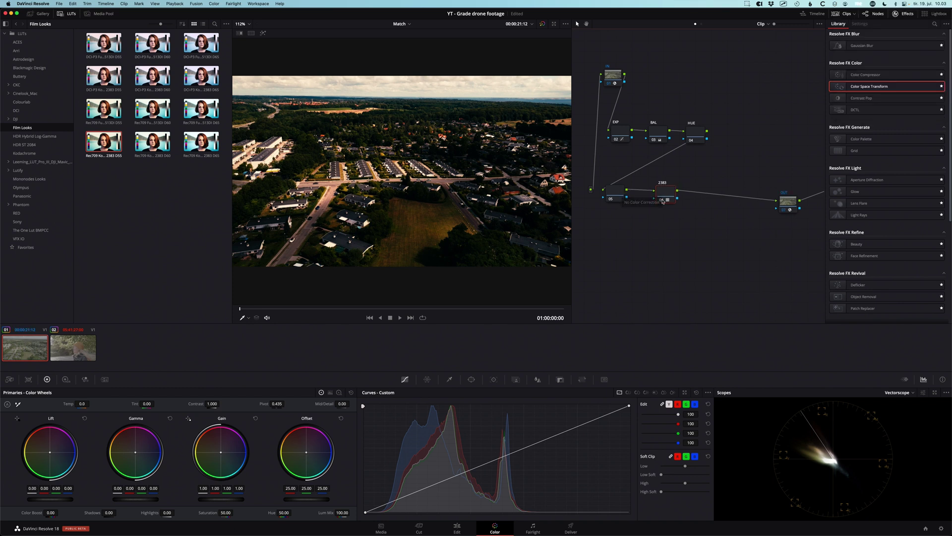
Put a Color Space Transform on node 05 with Cineon Film Log output gamma, labelled CINEON.
{"action": "left_click_drag", "start_coordinate": [619, 194], "coordinate": [628, 196]}
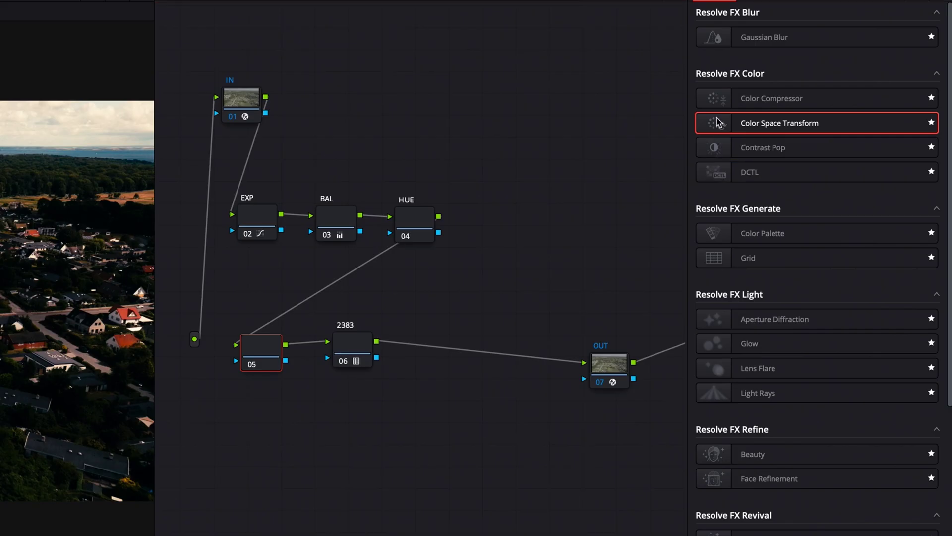
{"action": "left_click_drag", "start_coordinate": [842, 85], "coordinate": [625, 197]}
{"action": "left_click_drag", "start_coordinate": [274, 352], "coordinate": [275, 353]}
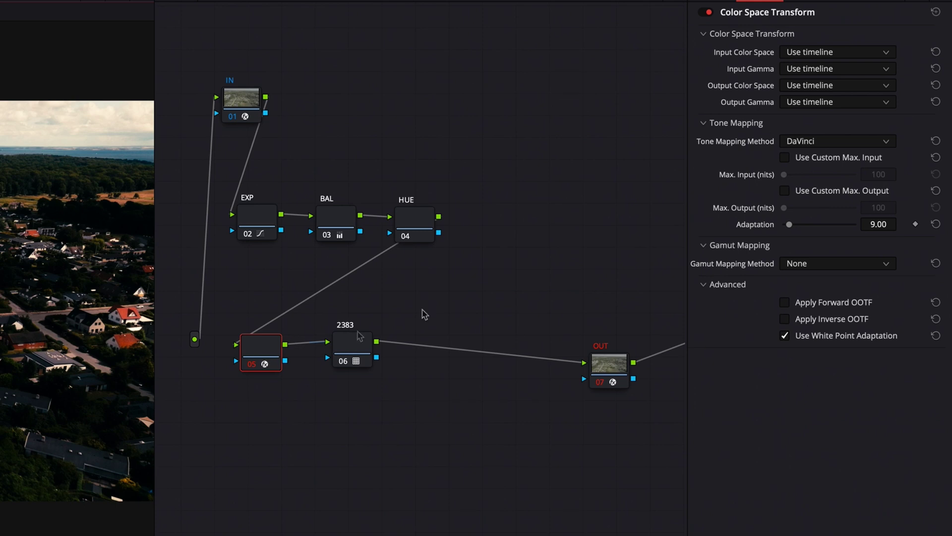
{"action": "left_click", "coordinate": [812, 105]}
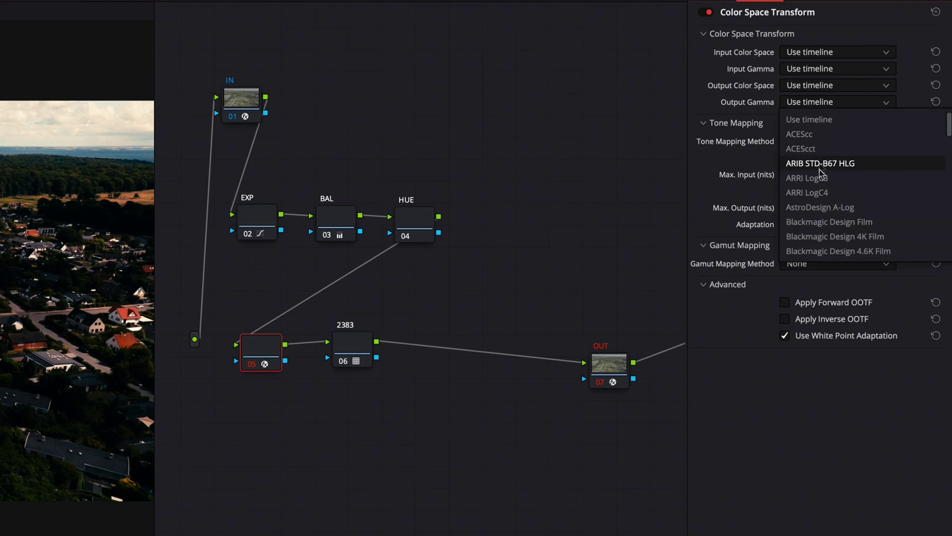
{"action": "scroll", "coordinate": [813, 225], "scroll_direction": "down", "scroll_amount": 2}
{"action": "scroll", "coordinate": [815, 228], "scroll_direction": "down", "scroll_amount": 6}
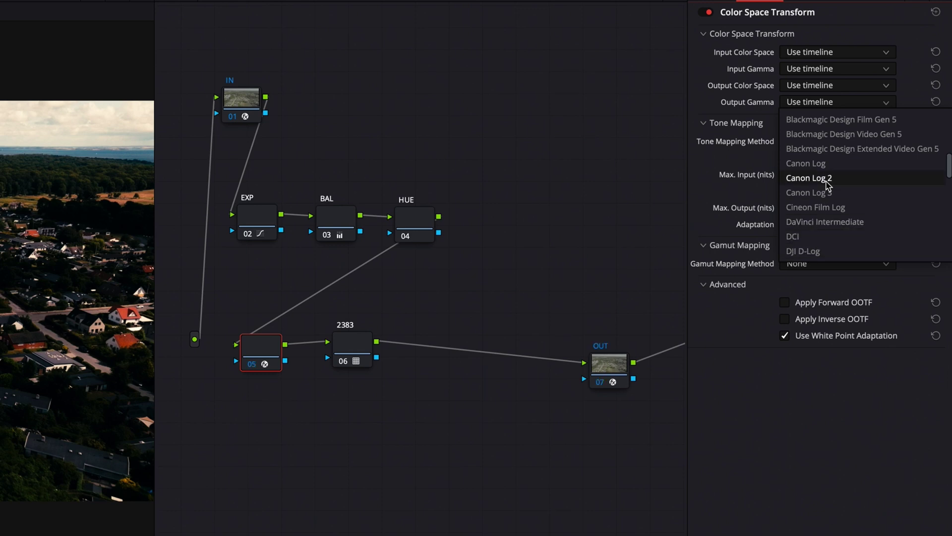
{"action": "left_click", "coordinate": [823, 206]}
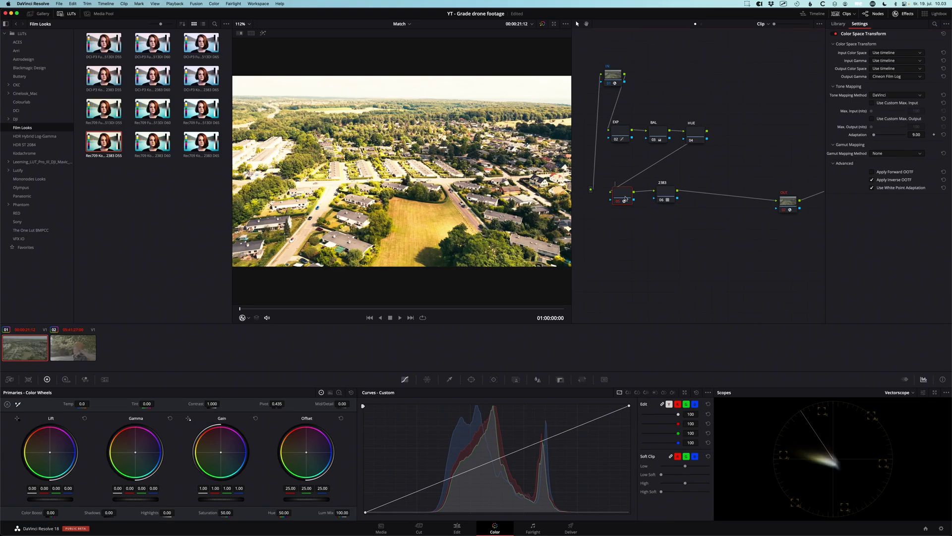
{"action": "type", "text": "CINEON"}
{"action": "left_click", "coordinate": [627, 226]}
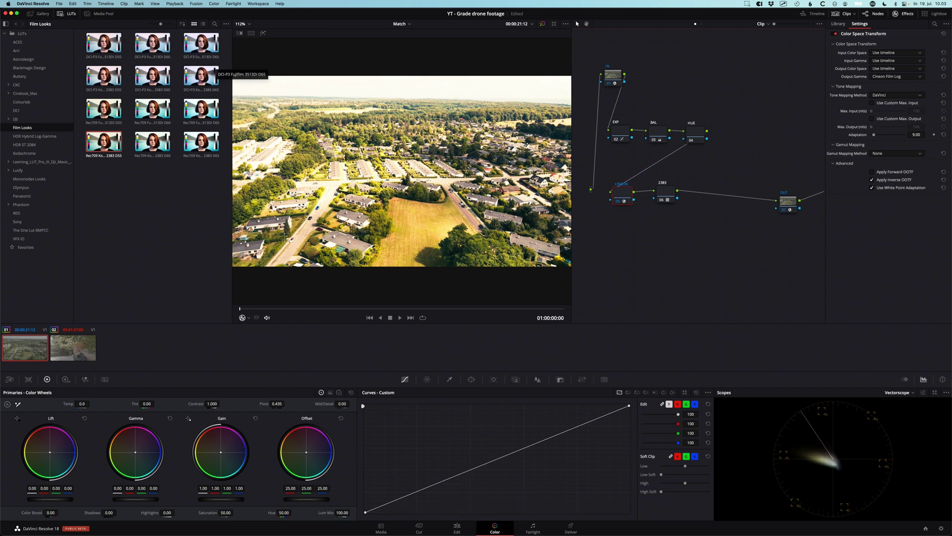
Select the EXP node and switch the scopes to the RGB parade.
{"action": "left_click", "coordinate": [619, 138]}
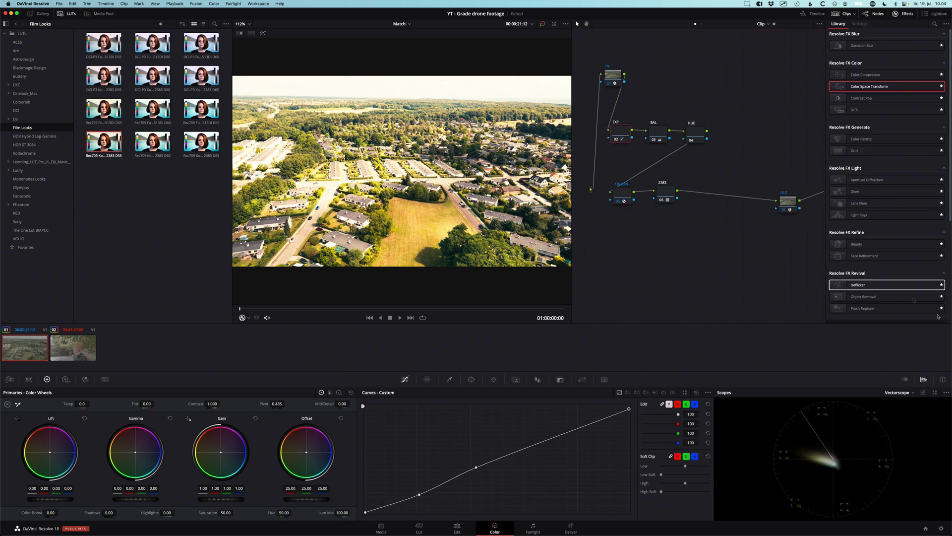
{"action": "left_click", "coordinate": [897, 393]}
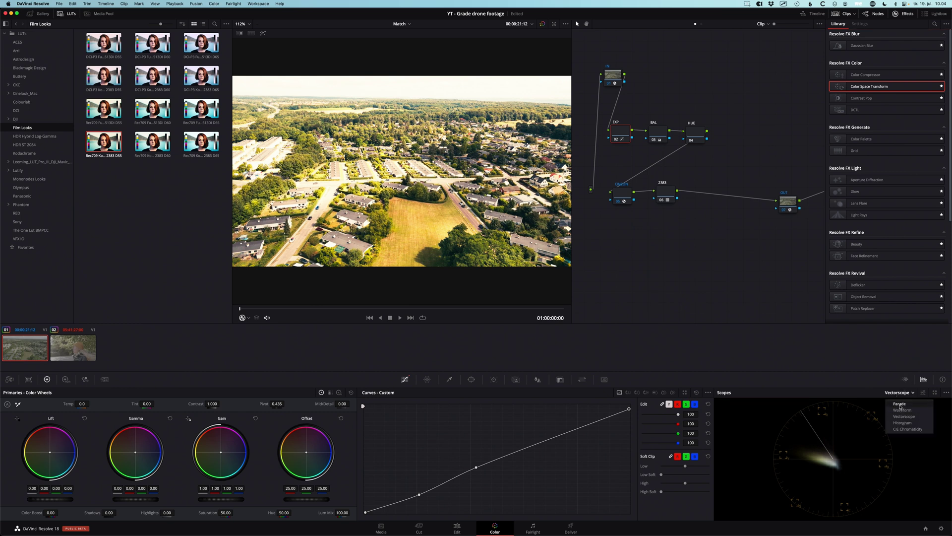
{"action": "left_click", "coordinate": [900, 407]}
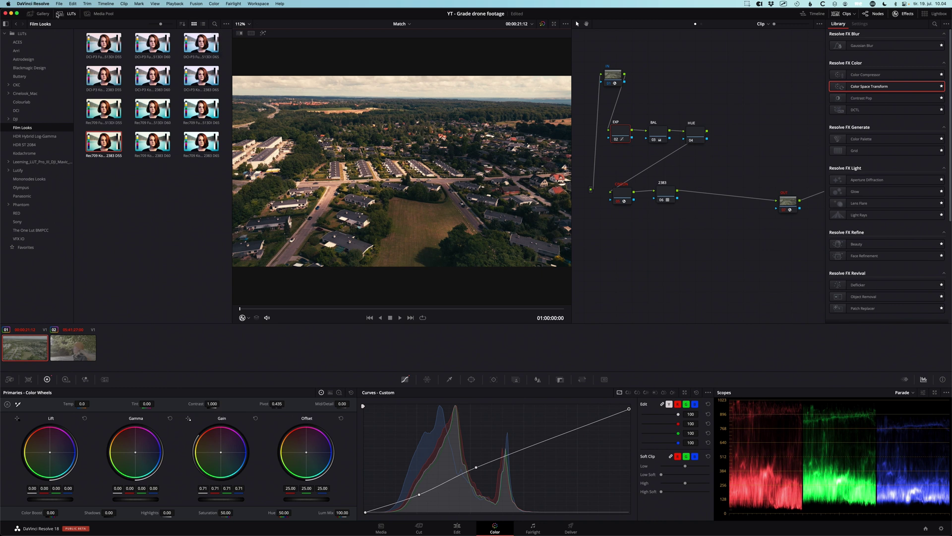
{"action": "left_click", "coordinate": [37, 13]}
Play and scrub through the drone clip in a larger viewer to review its grade.
{"action": "left_click", "coordinate": [40, 14]}
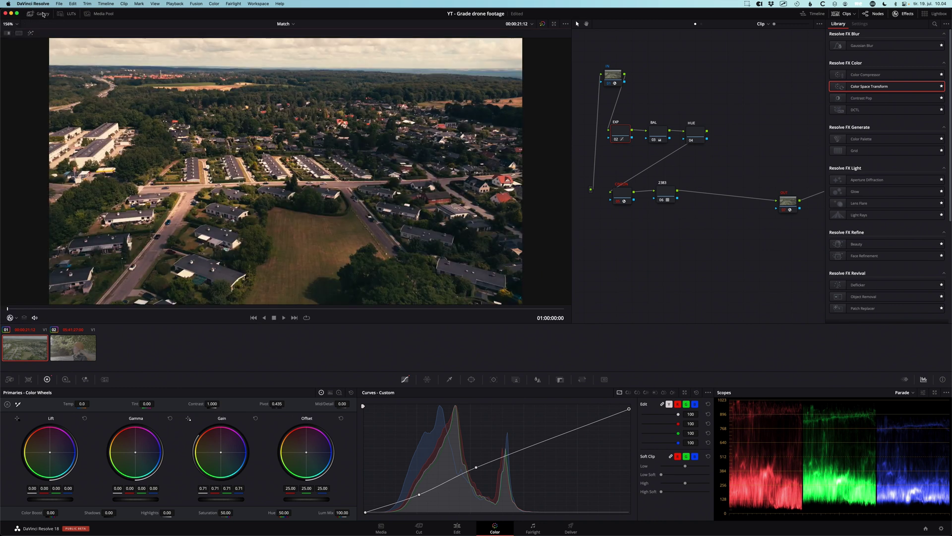
{"action": "left_click", "coordinate": [382, 308]}
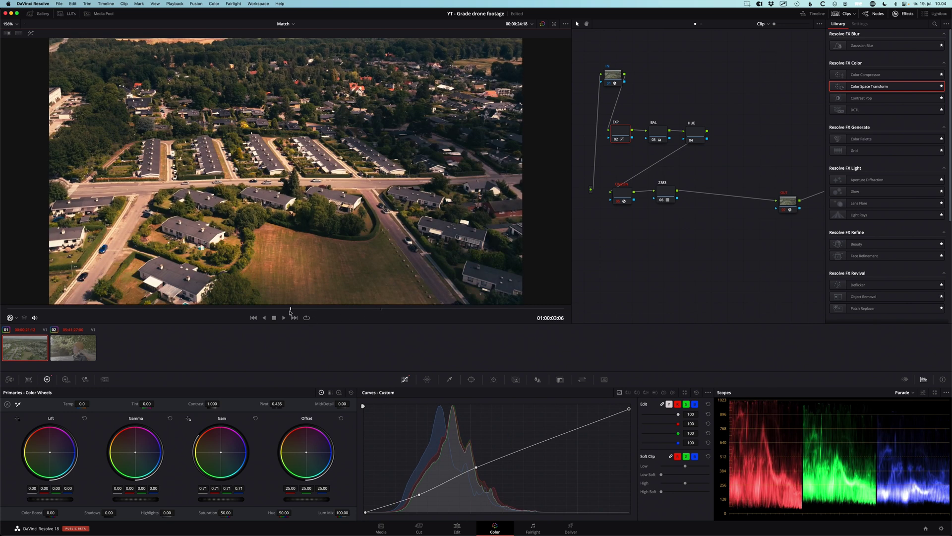
{"action": "left_click", "coordinate": [186, 310]}
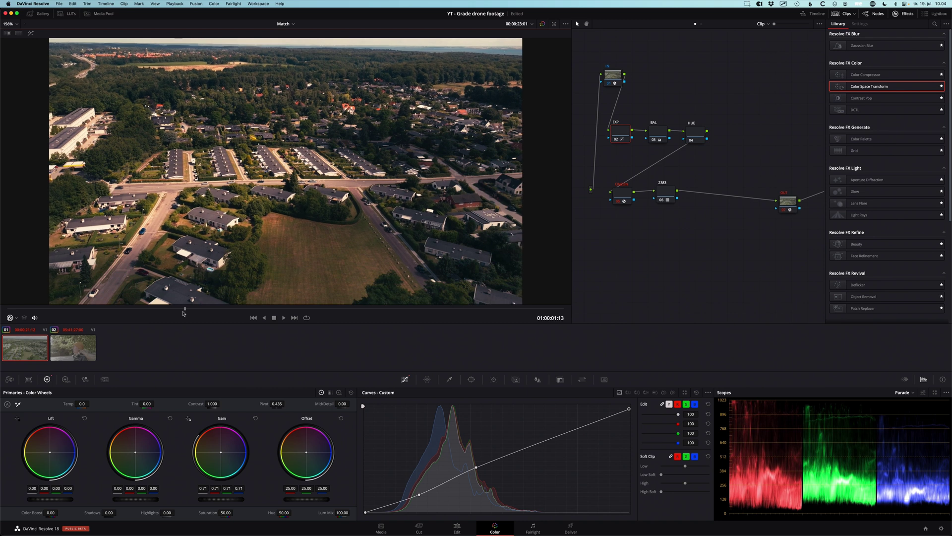
{"action": "key", "text": "space"}
{"action": "left_click_drag", "start_coordinate": [324, 306], "coordinate": [64, 291]}
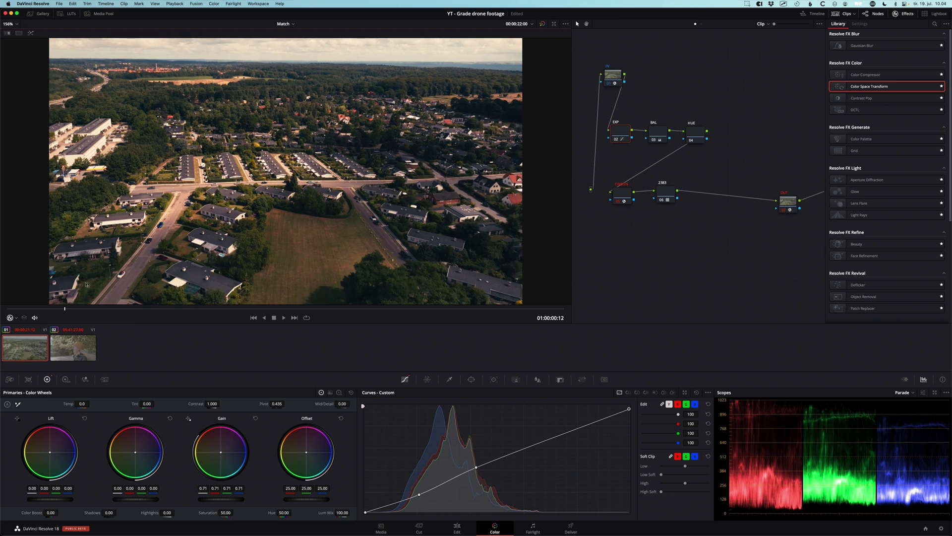
{"action": "left_click_drag", "start_coordinate": [62, 310], "coordinate": [139, 305]}
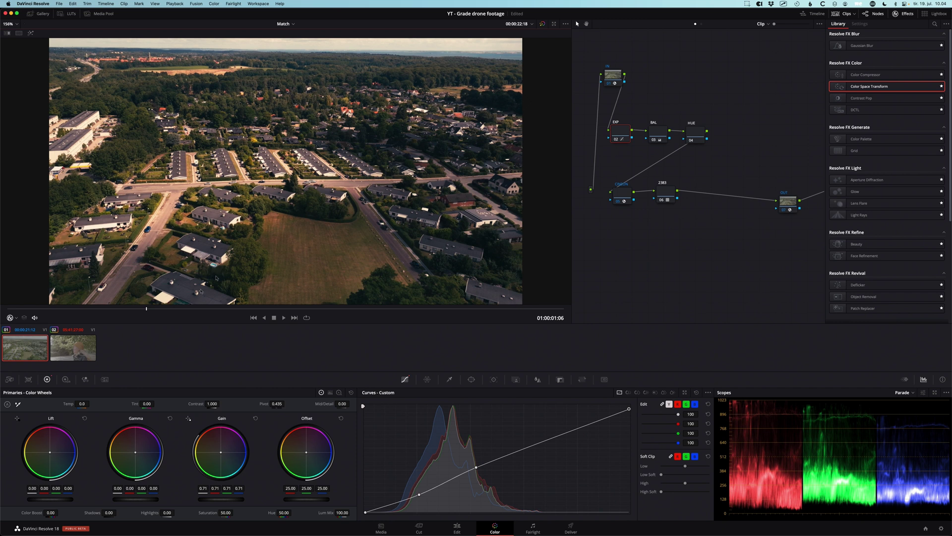
Compare with the portrait clip, then add Marker 1 at 01:00:04:06 on the drone clip.
{"action": "left_click", "coordinate": [79, 351]}
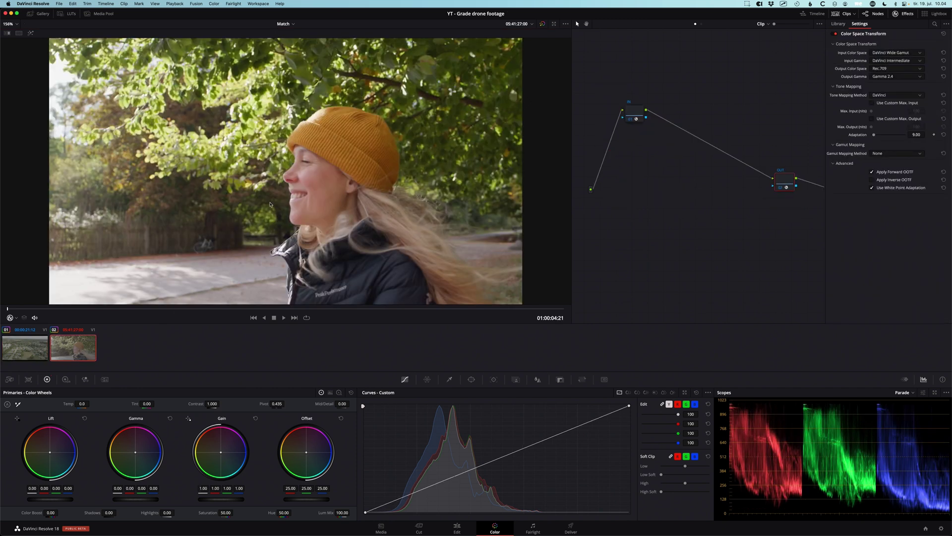
{"action": "left_click", "coordinate": [24, 353]}
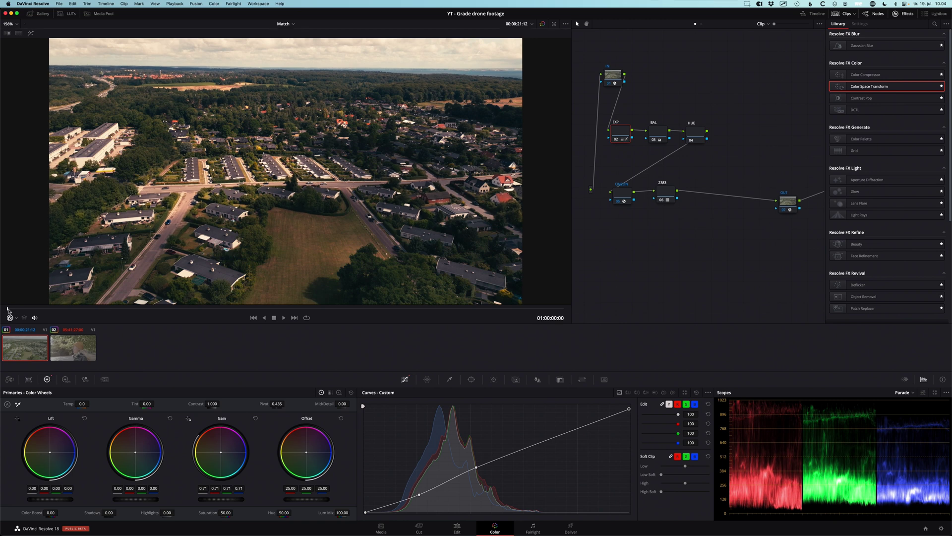
{"action": "left_click_drag", "start_coordinate": [89, 309], "coordinate": [497, 308]}
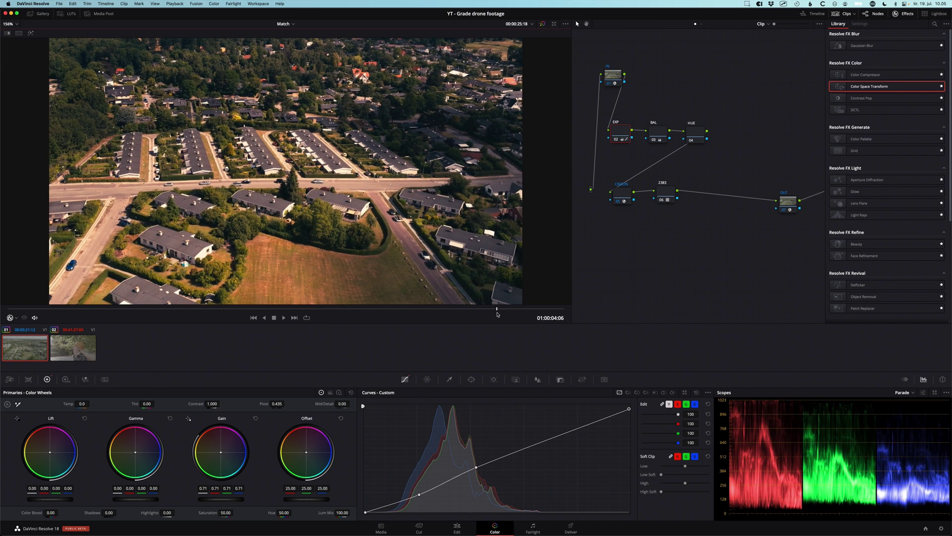
{"action": "key", "text": "m"}
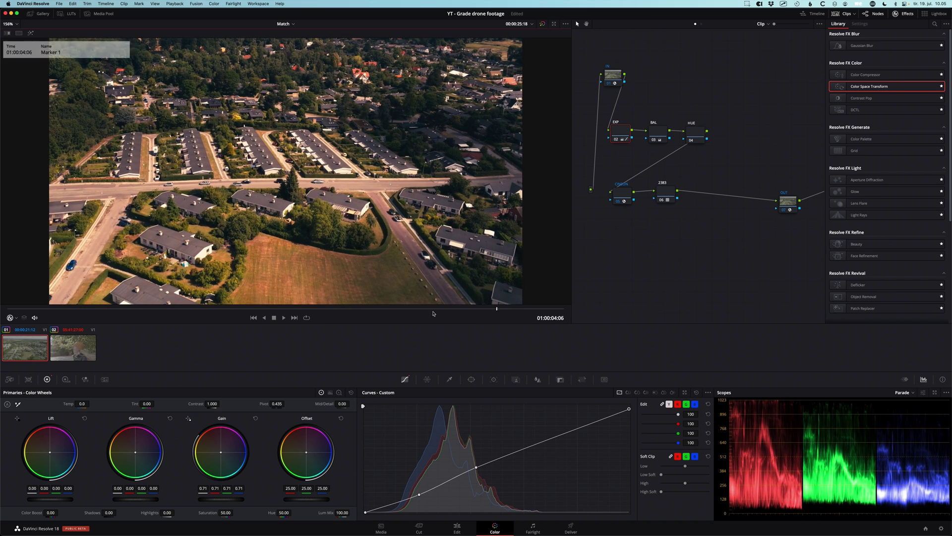
Save, drop EXP gain to 0.65 and shape an S-curve deepening shadows and rolling off highlights.
{"action": "key", "text": "super+s"}
{"action": "key", "text": "super+z"}
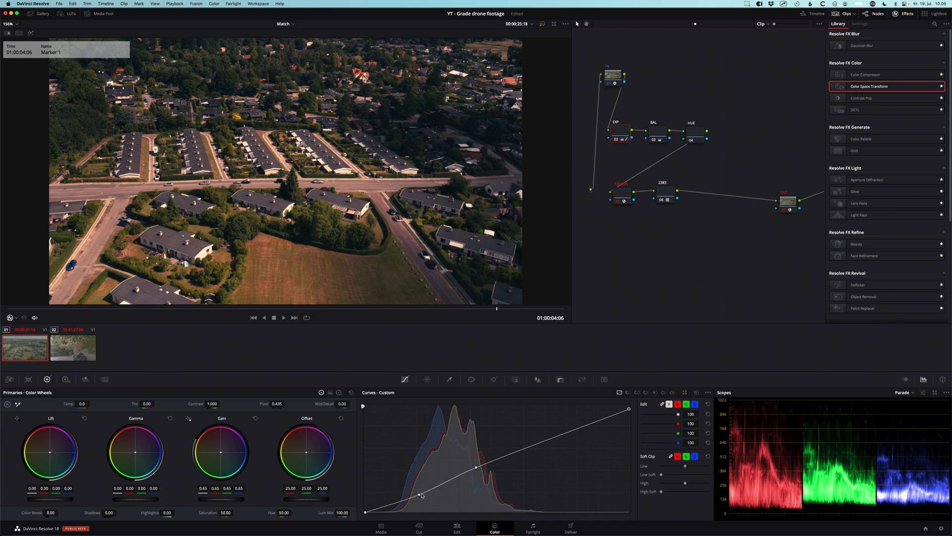
{"action": "left_click_drag", "start_coordinate": [421, 496], "coordinate": [425, 495]}
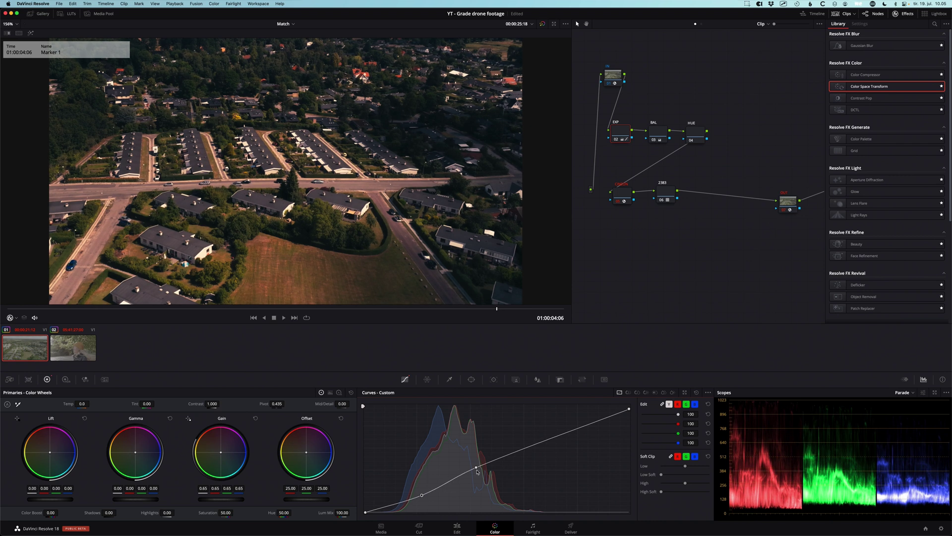
{"action": "left_click_drag", "start_coordinate": [477, 470], "coordinate": [475, 466]}
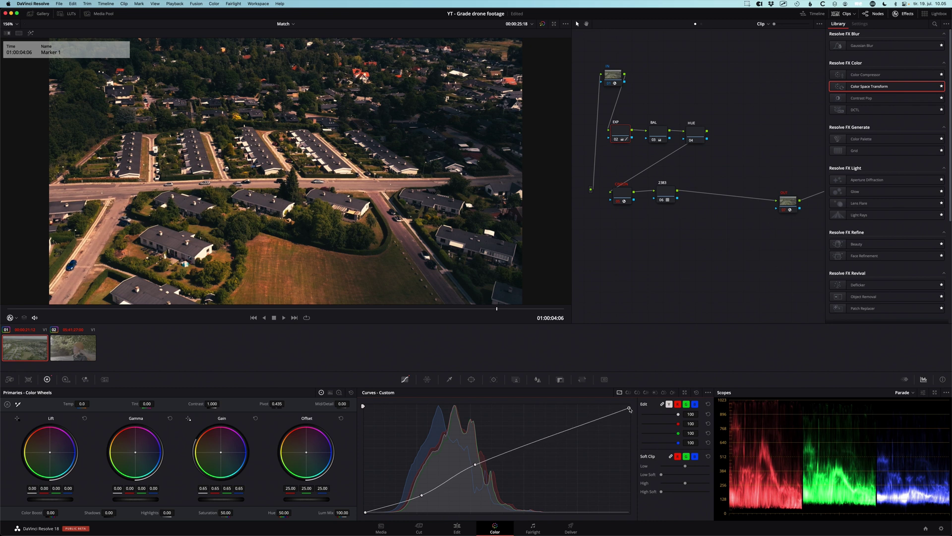
{"action": "left_click_drag", "start_coordinate": [560, 435], "coordinate": [557, 431]}
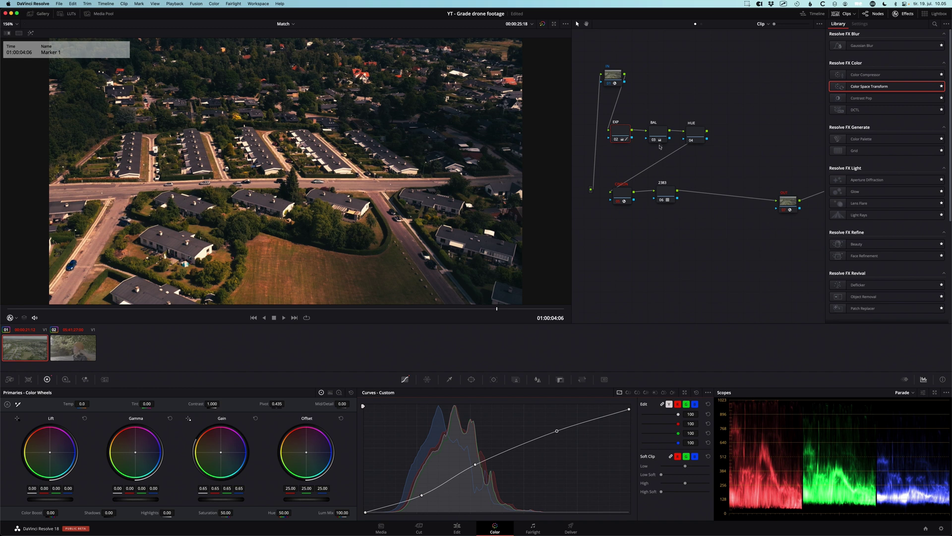
{"action": "left_click", "coordinate": [661, 134]}
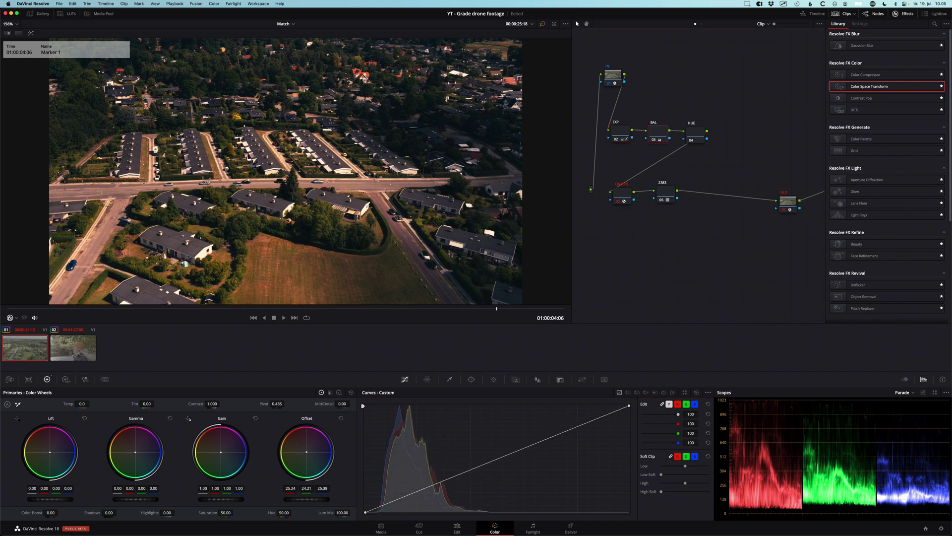
Switch to the Vectorscope and compare the drone clip's colours against the portrait clip.
{"action": "left_click", "coordinate": [904, 392]}
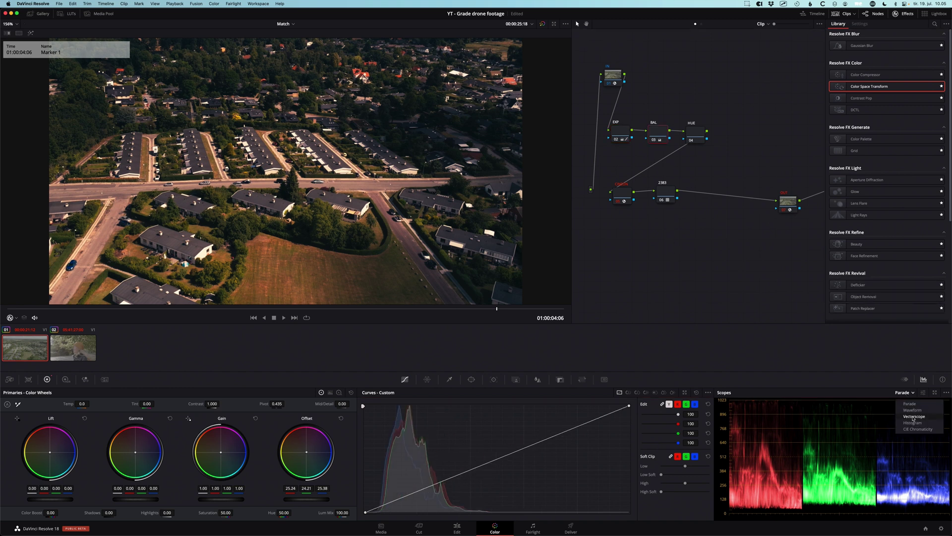
{"action": "left_click", "coordinate": [913, 417]}
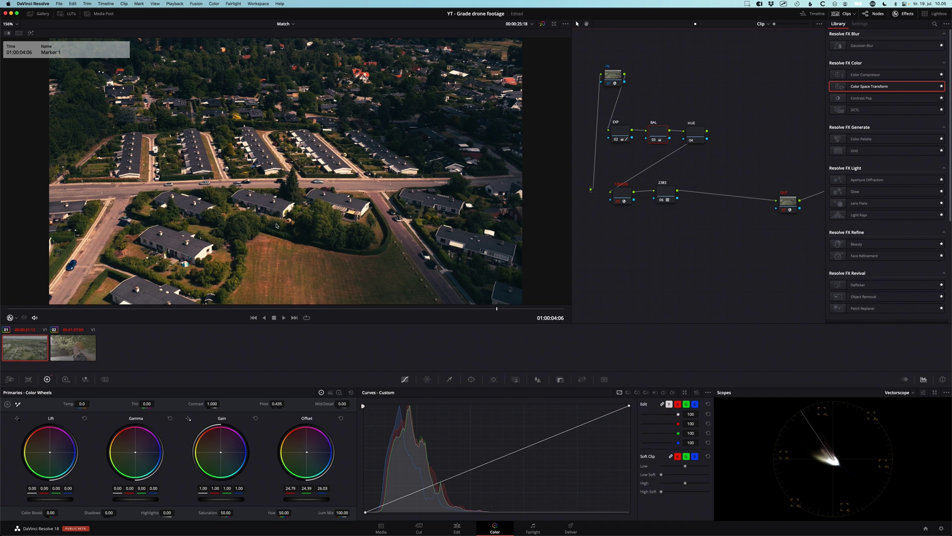
{"action": "left_click", "coordinate": [88, 350]}
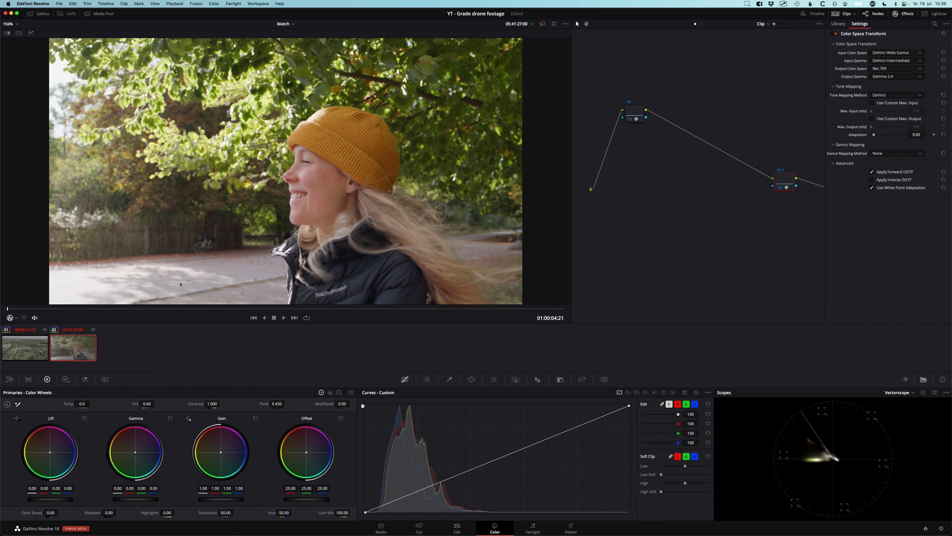
{"action": "left_click", "coordinate": [30, 350]}
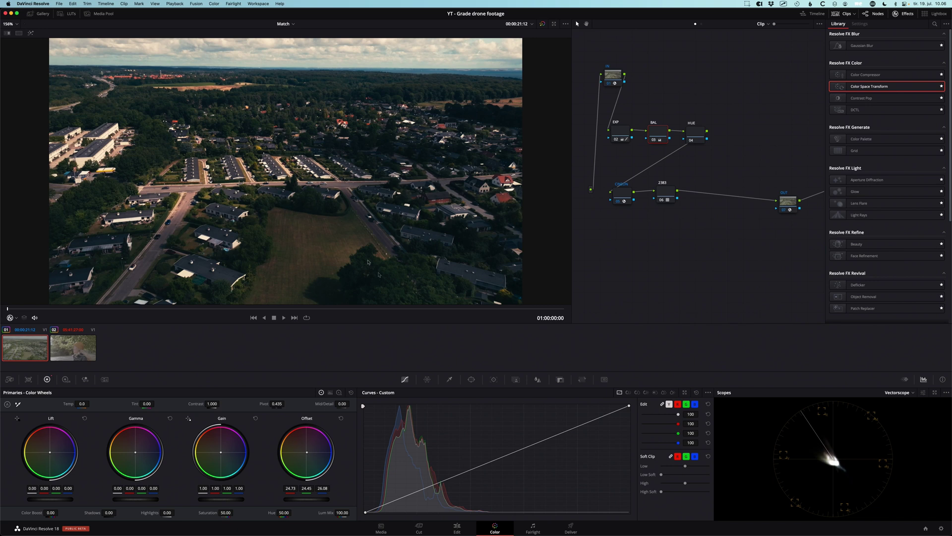
{"action": "left_click", "coordinate": [458, 309]}
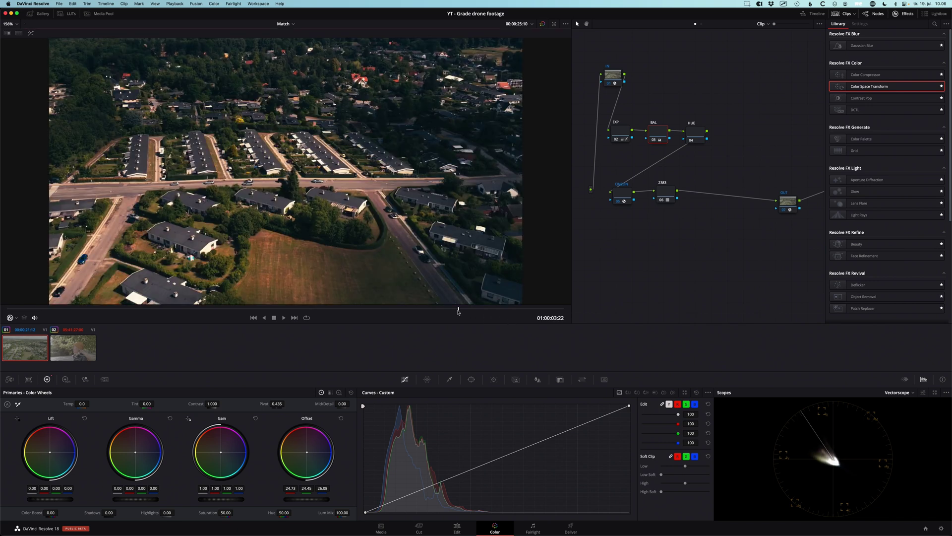
At frame 01:00:04:02, lift the EXP curve's black point and nudge its shadow point.
{"action": "left_click_drag", "start_coordinate": [459, 311], "coordinate": [478, 313]}
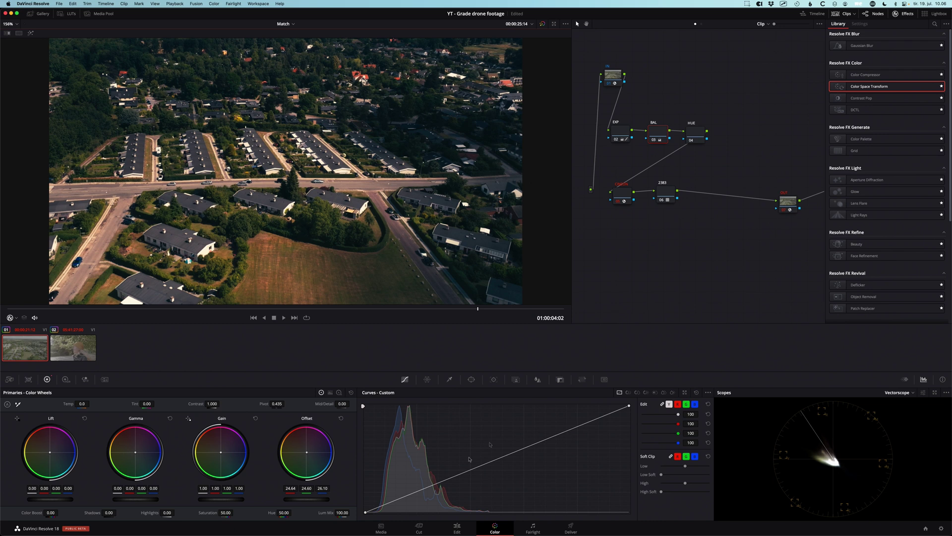
{"action": "key", "text": "shift+semicolon"}
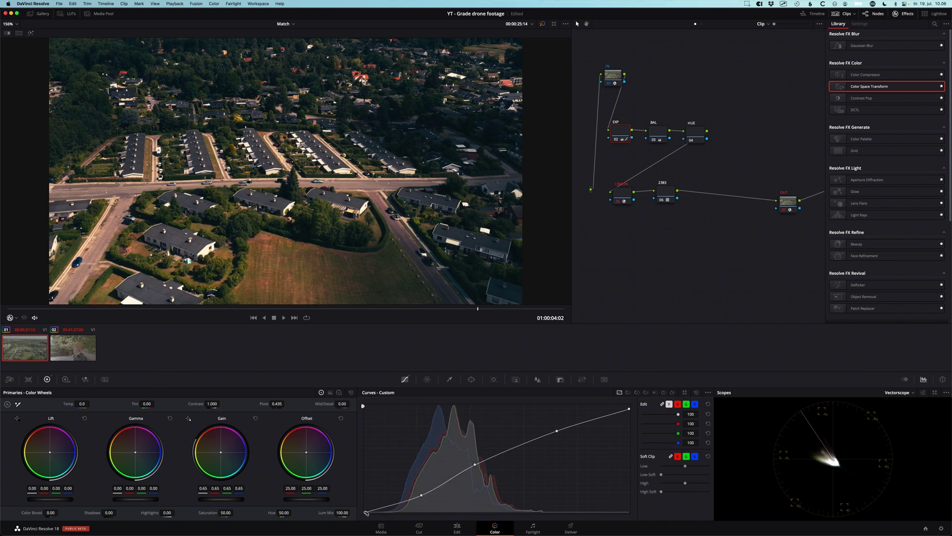
{"action": "left_click_drag", "start_coordinate": [366, 511], "coordinate": [367, 512]}
{"action": "left_click_drag", "start_coordinate": [420, 497], "coordinate": [430, 494]}
{"action": "left_click", "coordinate": [78, 350]}
Add serial nodes 02–04 on the portrait clip, label one BASE, and add nodes 05 and 06 below.
{"action": "left_click_drag", "start_coordinate": [631, 117], "coordinate": [594, 99]}
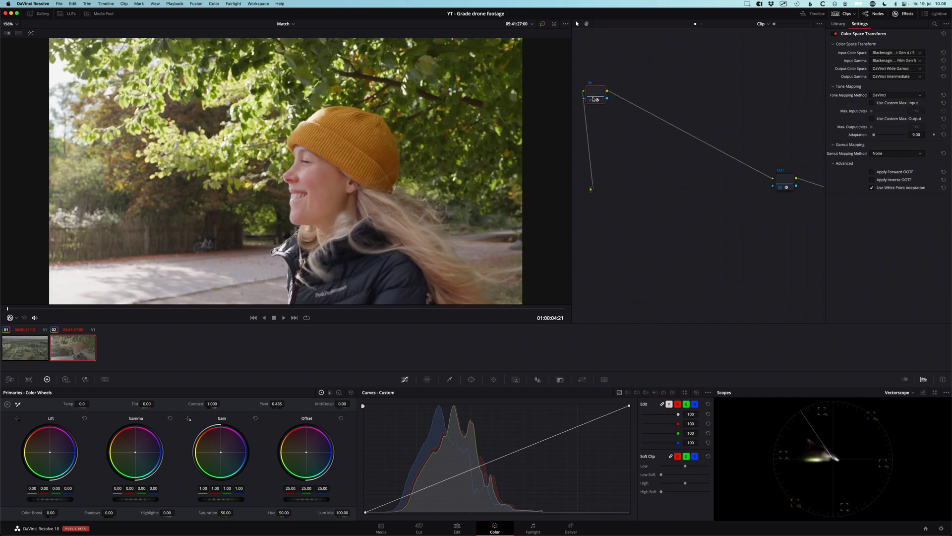
{"action": "key", "text": "alt+s"}
{"action": "key", "text": "alt+s"}
{"action": "key", "text": "alt+s"}
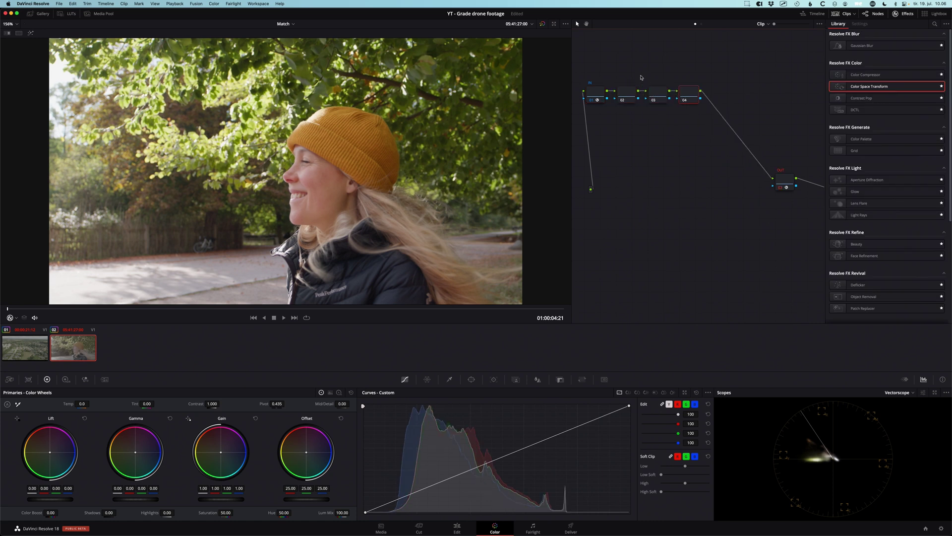
{"action": "left_click_drag", "start_coordinate": [616, 71], "coordinate": [674, 170]}
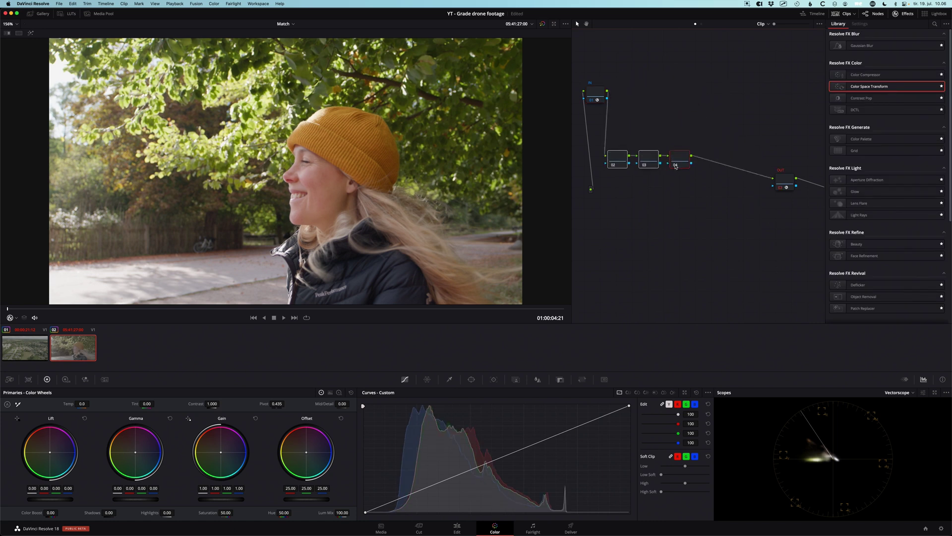
{"action": "left_click", "coordinate": [623, 160]}
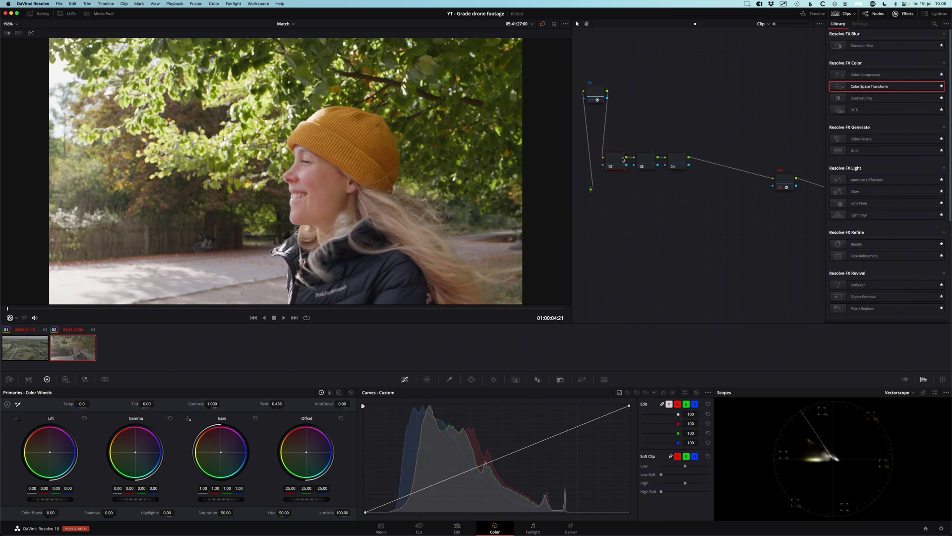
{"action": "left_click", "coordinate": [650, 166]}
{"action": "type", "text": "BASE"}
{"action": "left_click", "coordinate": [677, 161]}
{"action": "key", "text": "alt+s"}
{"action": "key", "text": "alt+s"}
{"action": "left_click_drag", "start_coordinate": [707, 142], "coordinate": [620, 208]}
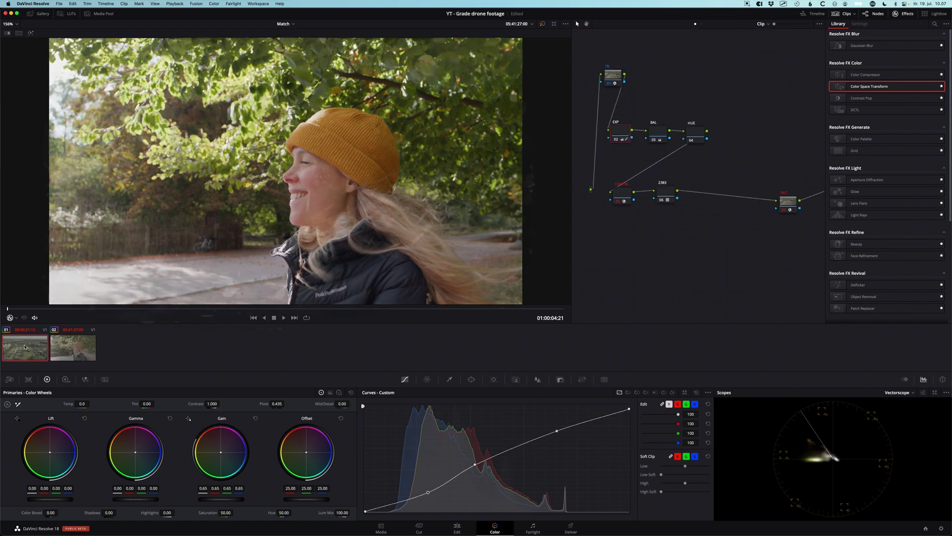
Apply a Color Space Transform to the portrait clip's node 05, matching the drone clip's CINEON node.
{"action": "left_click", "coordinate": [13, 350]}
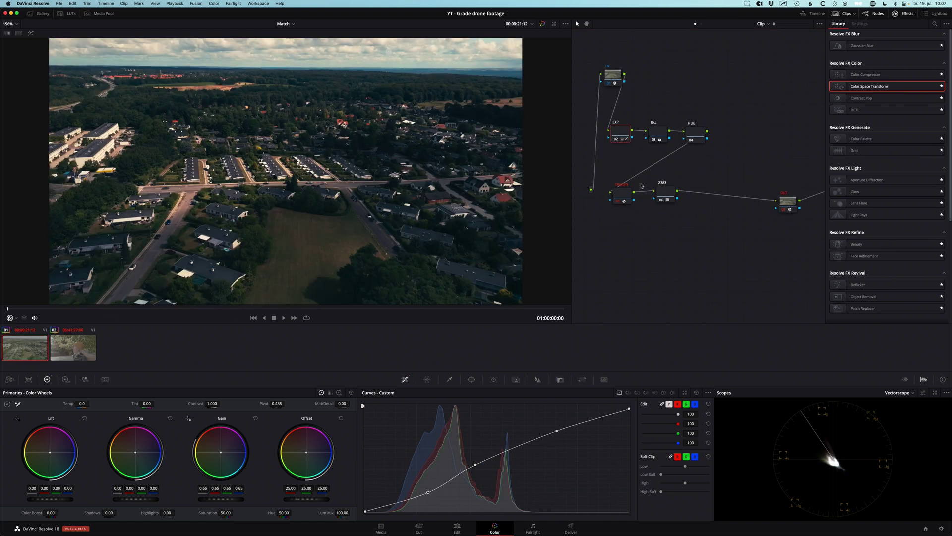
{"action": "left_click", "coordinate": [619, 196]}
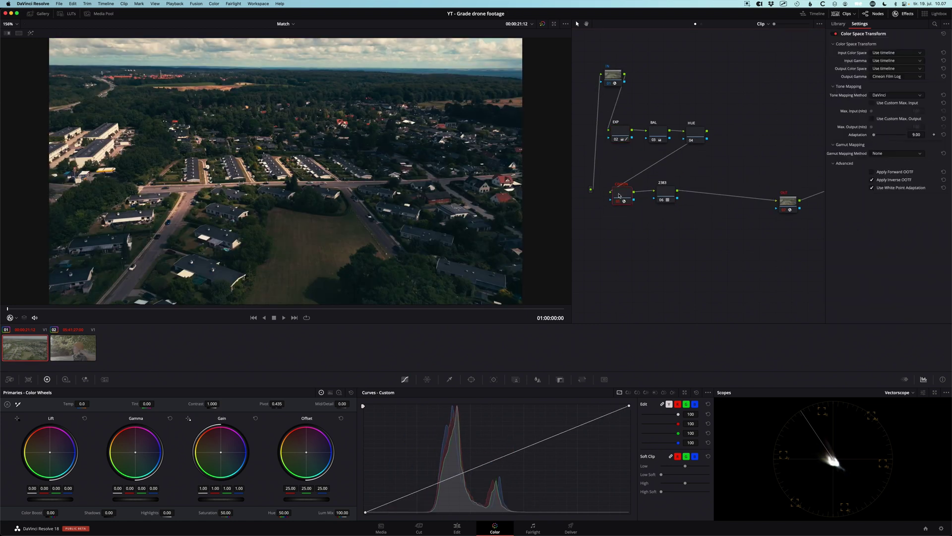
{"action": "left_click", "coordinate": [88, 351]}
{"action": "left_click", "coordinate": [619, 210]}
{"action": "left_click_drag", "start_coordinate": [869, 86], "coordinate": [619, 211]}
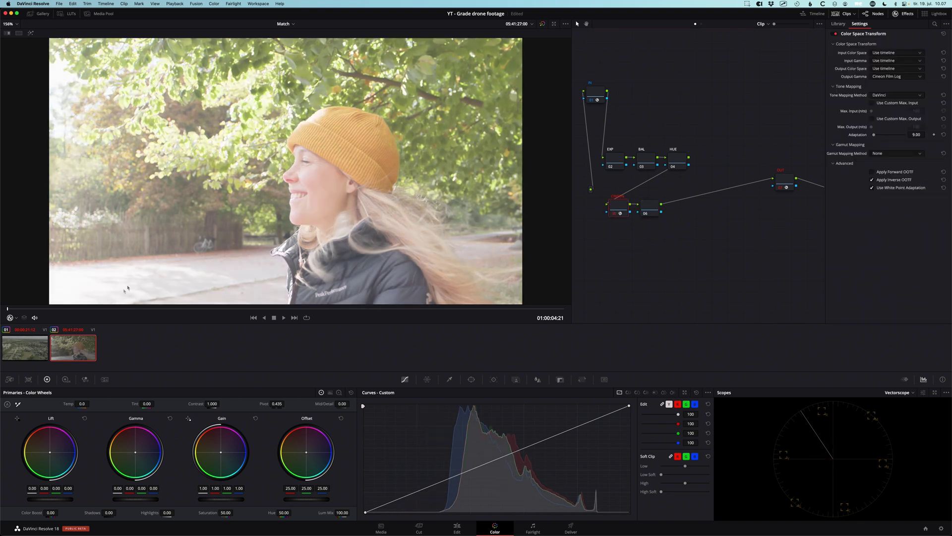
Copy the drone clip's 2383 film-print look onto the portrait clip's node 06.
{"action": "left_click", "coordinate": [23, 357]}
{"action": "left_click", "coordinate": [666, 193]}
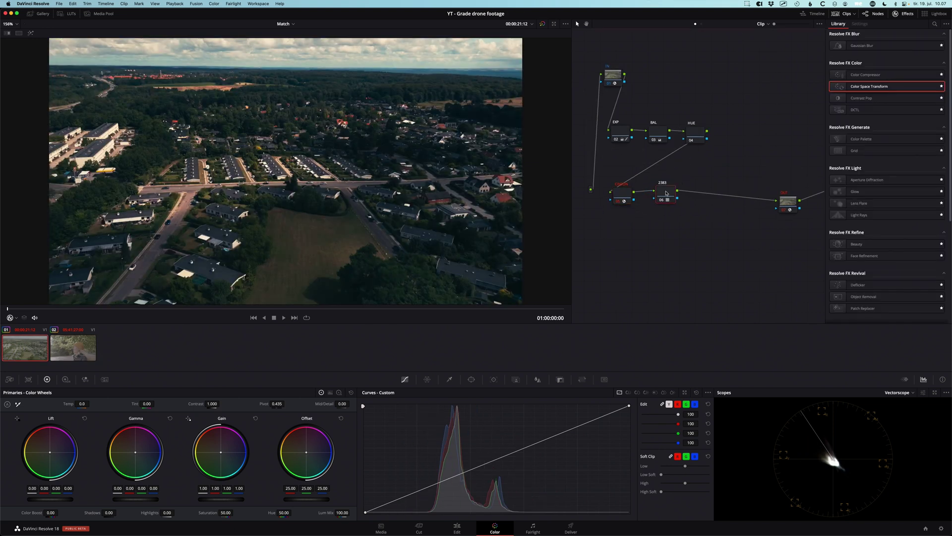
{"action": "left_click", "coordinate": [73, 348]}
{"action": "left_click", "coordinate": [648, 210]}
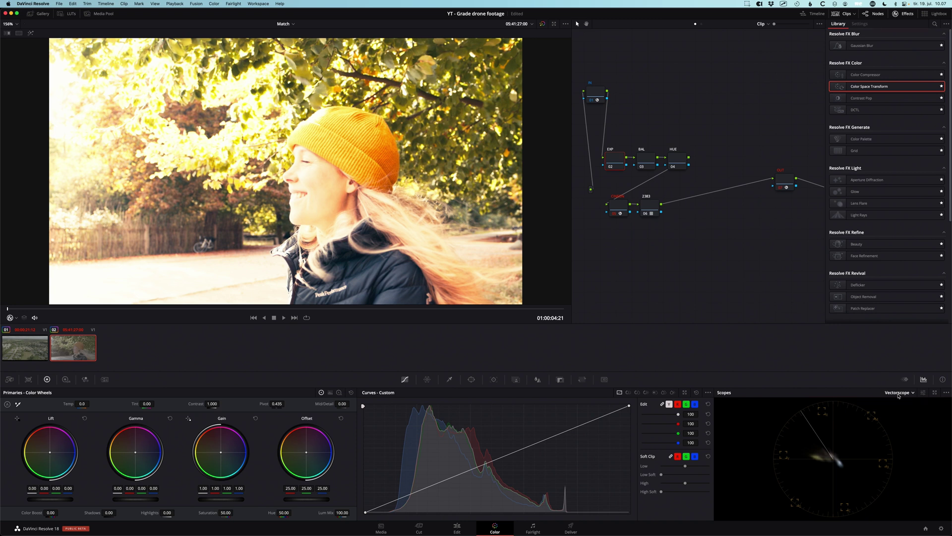
Show the waveform scope and settle the EXP node's Offset master at 25.
{"action": "left_click", "coordinate": [899, 395]}
{"action": "left_click", "coordinate": [897, 406]}
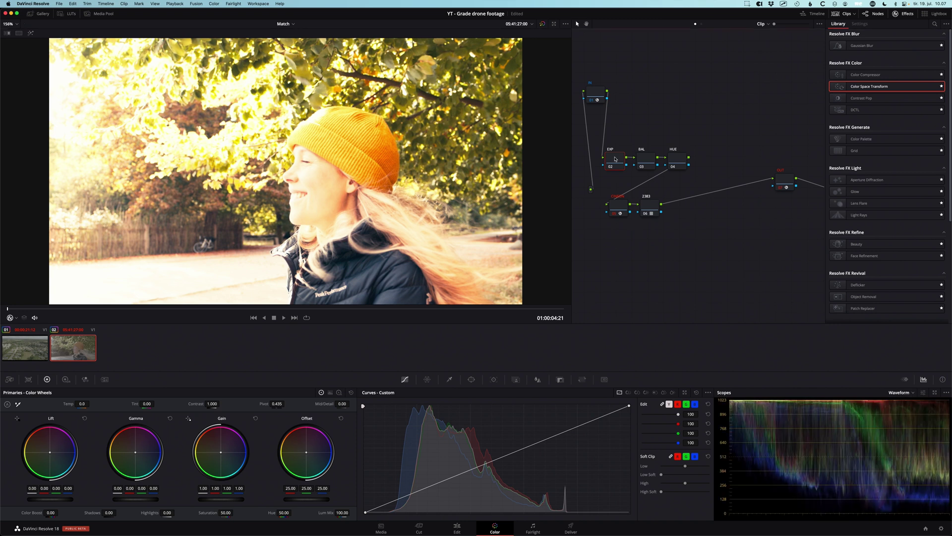
{"action": "key", "text": "super+z"}
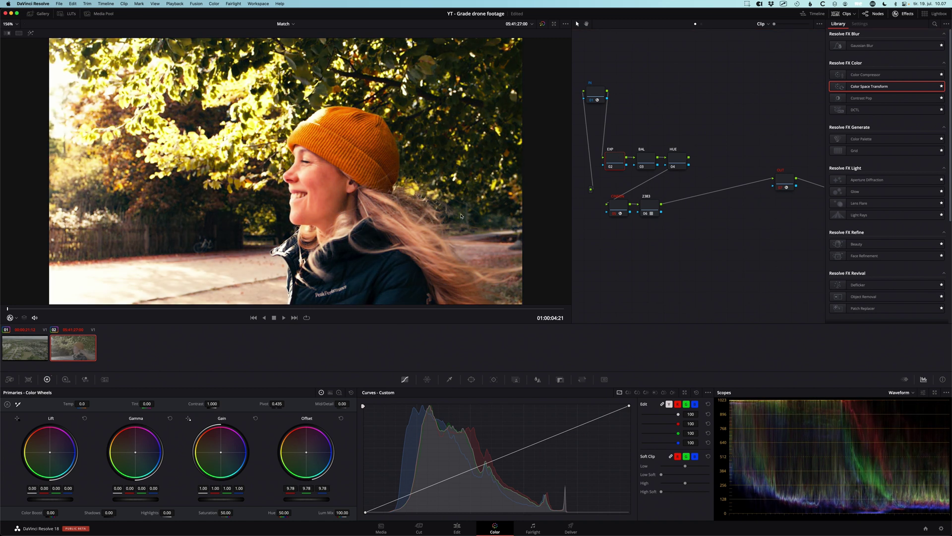
{"action": "key", "text": "super+z"}
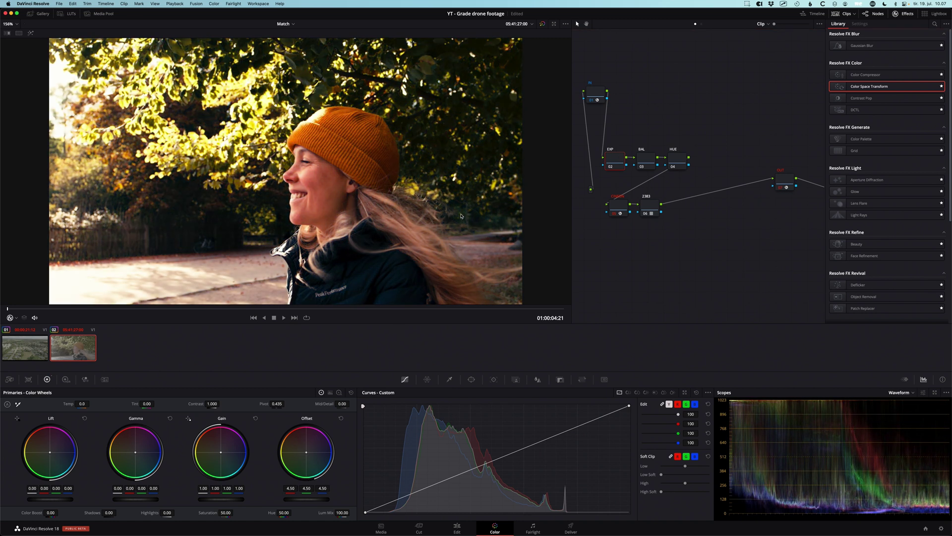
{"action": "key", "text": "super+z"}
{"action": "key", "text": "super+z"}
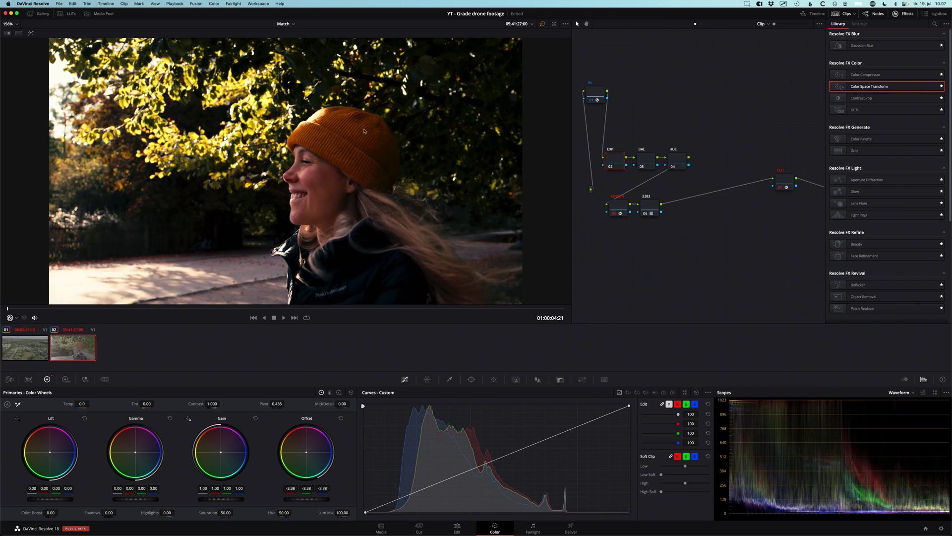
{"action": "key", "text": "super+z"}
{"action": "key", "text": "super+z"}
{"action": "key", "text": "super+z"}
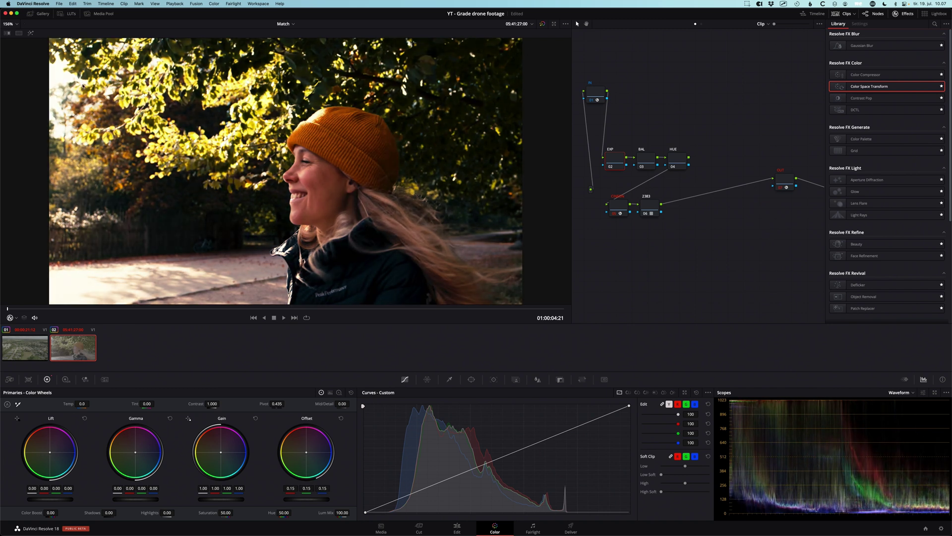
{"action": "key", "text": "super+z"}
{"action": "key", "text": "super+z"}
{"action": "key", "text": "super+z"}
{"action": "key", "text": "super+z"}
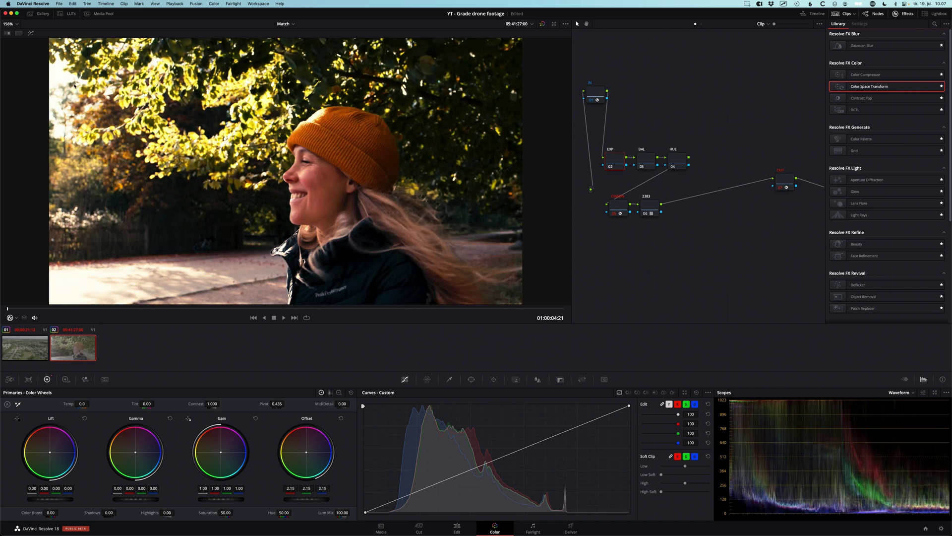
{"action": "key", "text": "super+z"}
{"action": "key", "text": "super+z"}
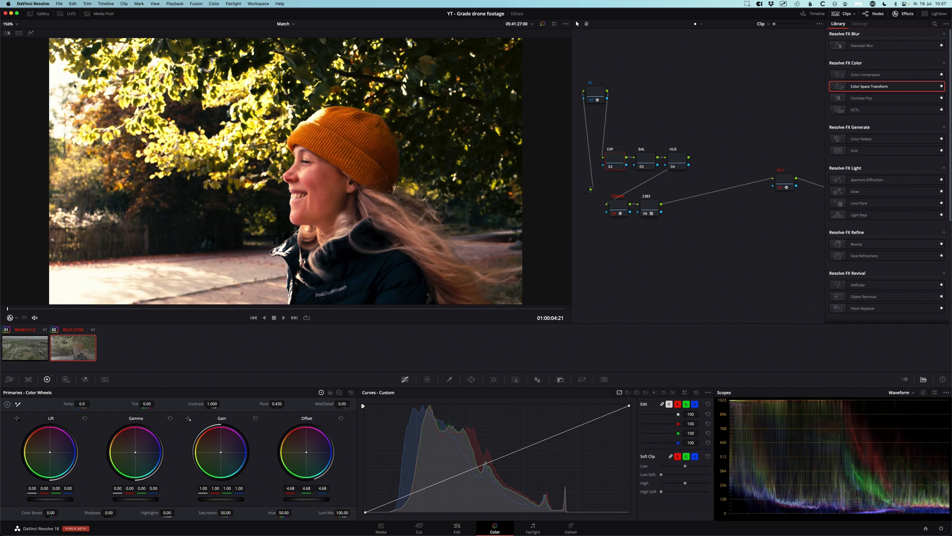
Warm the tint slightly, then set Gain 0.64, Lift -0.03 and Gamma 0.01.
{"action": "key", "text": "super+z"}
{"action": "key", "text": "super+z"}
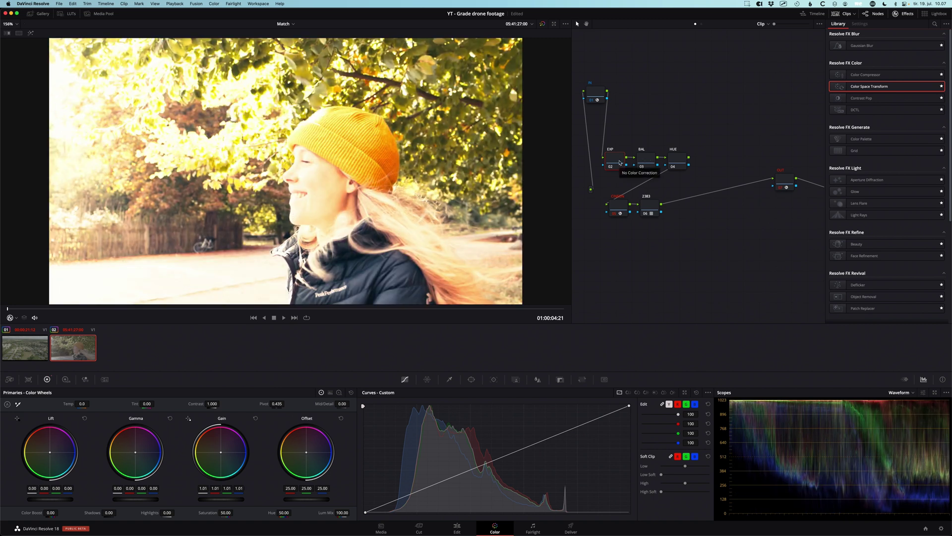
{"action": "key", "text": "super+z"}
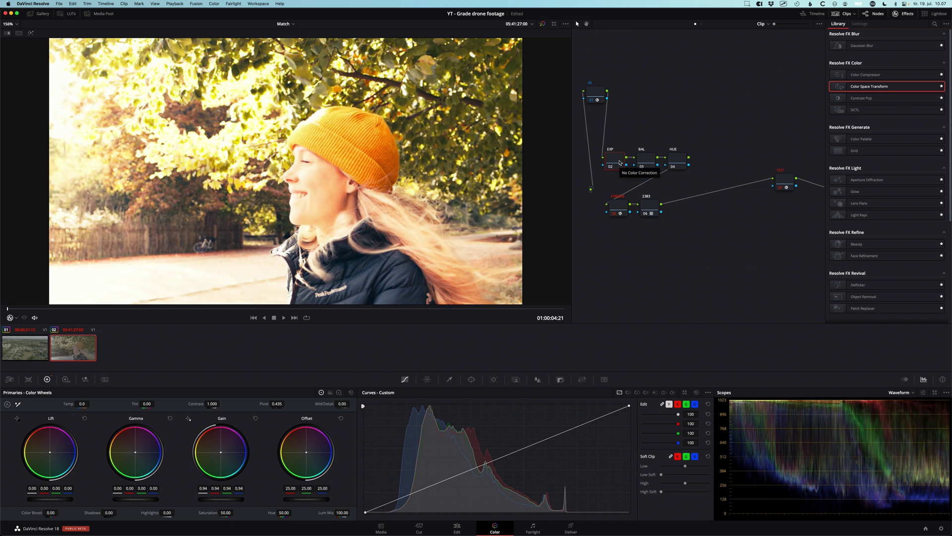
{"action": "key", "text": "super+z"}
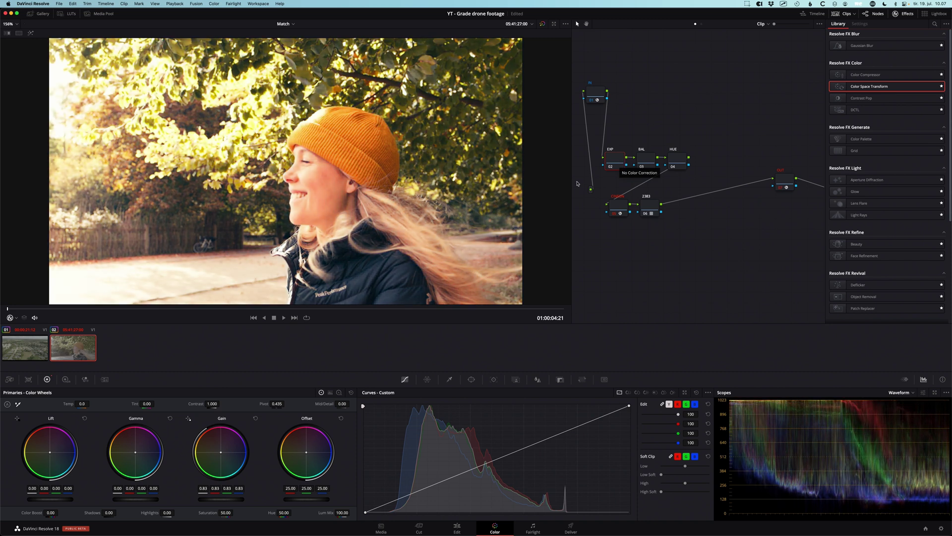
{"action": "key", "text": "super+z"}
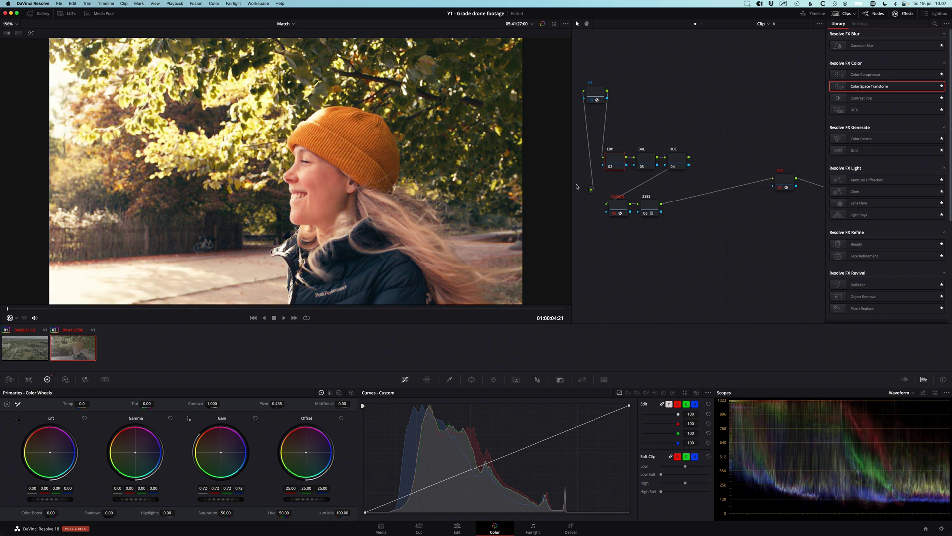
{"action": "key", "text": "super+z"}
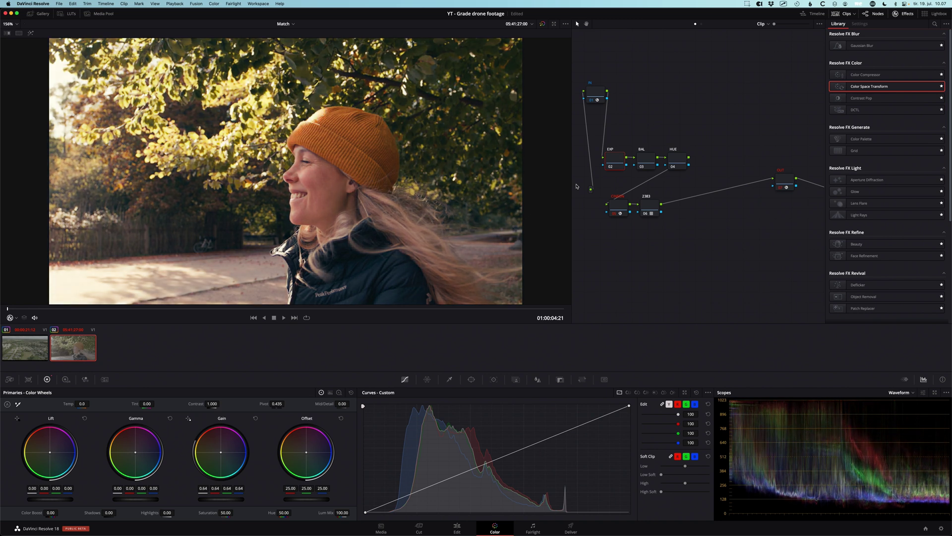
{"action": "key", "text": "super+z"}
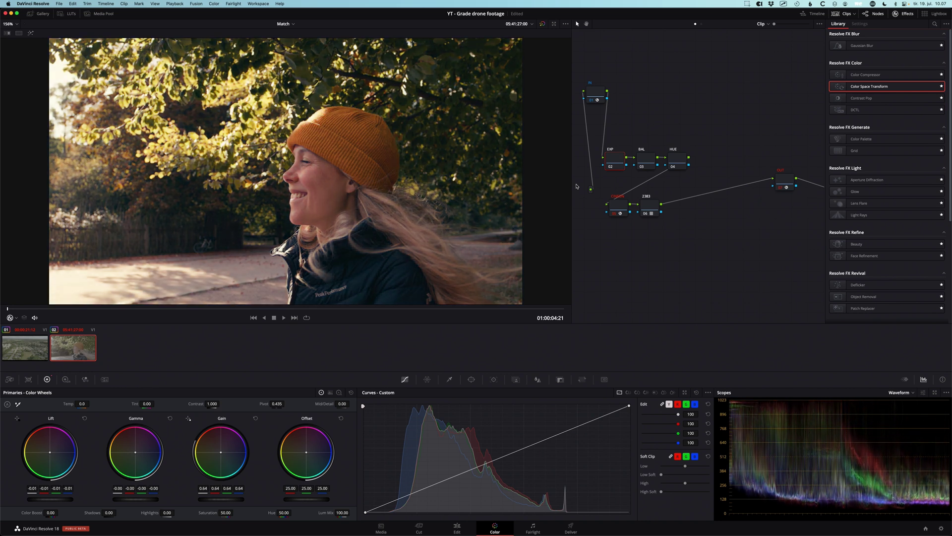
{"action": "key", "text": "super+z"}
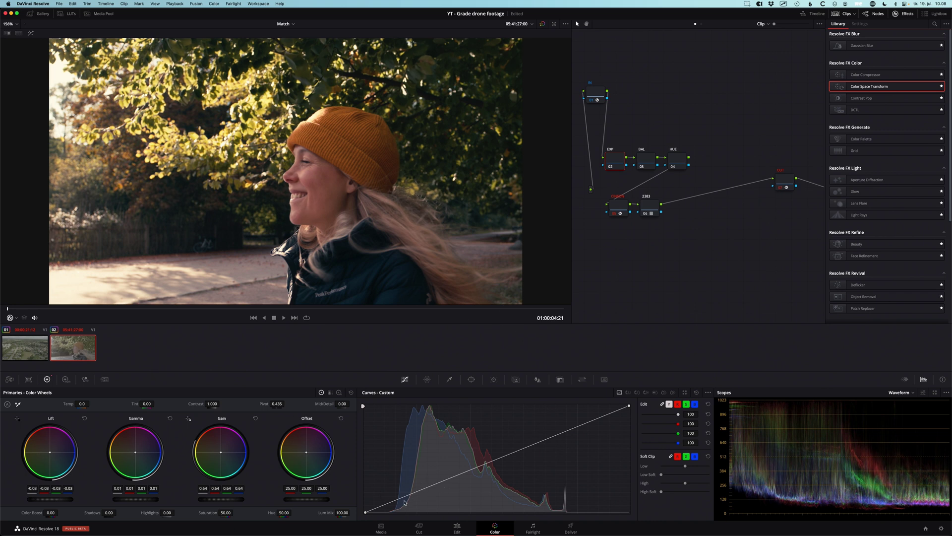
Pull a low Custom curve point down on the portrait, then select the drone clip's BAL node.
{"action": "left_click_drag", "start_coordinate": [407, 496], "coordinate": [408, 498]}
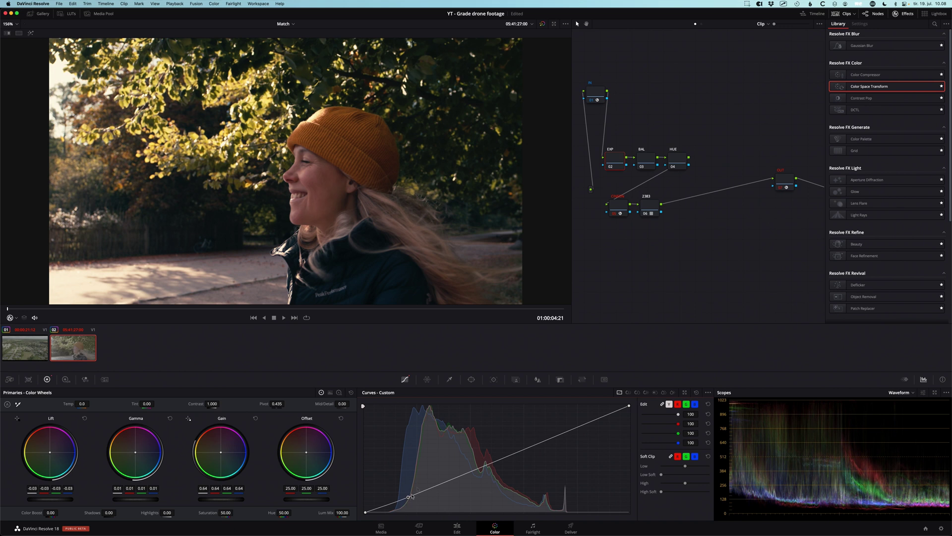
{"action": "left_click", "coordinate": [35, 357]}
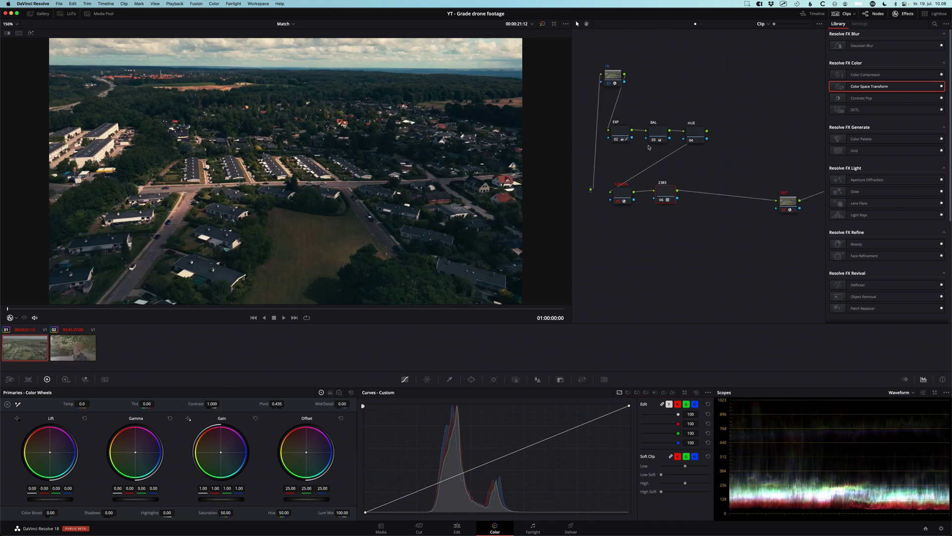
{"action": "left_click", "coordinate": [657, 140]}
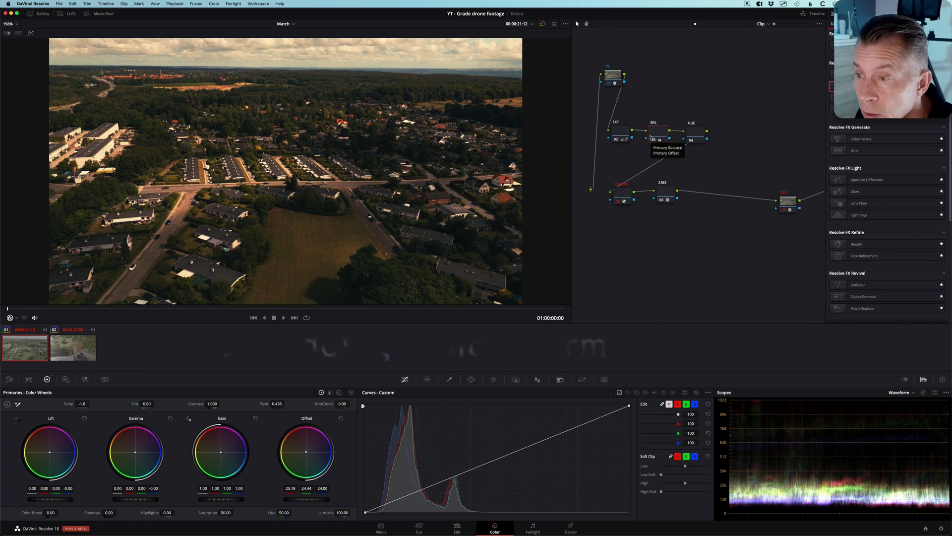
On the portrait clip, turn on a swapped split-screen wipe against the drone still.
{"action": "left_click", "coordinate": [73, 347]}
{"action": "left_click", "coordinate": [40, 13]}
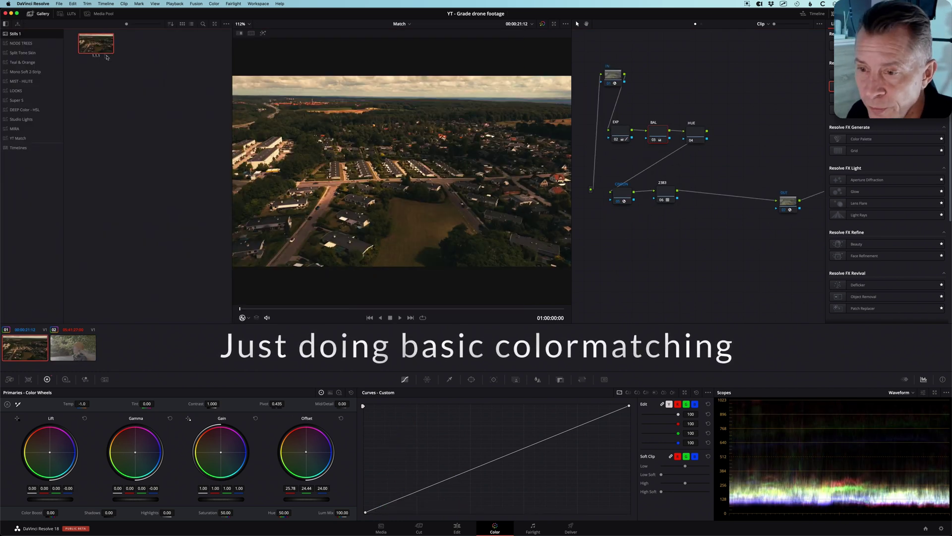
{"action": "left_click", "coordinate": [40, 13]}
{"action": "key", "text": "super+w"}
{"action": "key", "text": "alt+shift+w"}
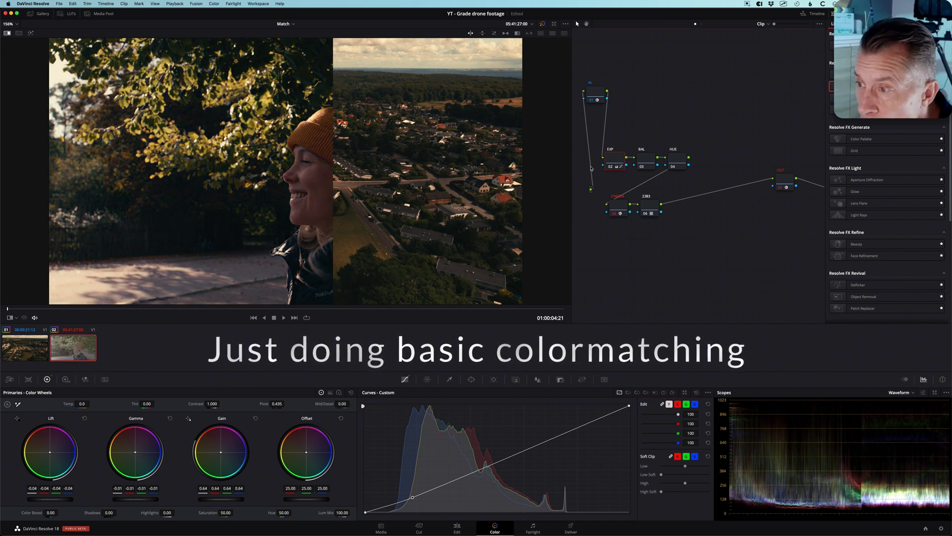
Drag the wipe divider across to compare BAL grades, then park on DJI_0009 in the Edit page.
{"action": "left_click", "coordinate": [644, 159]}
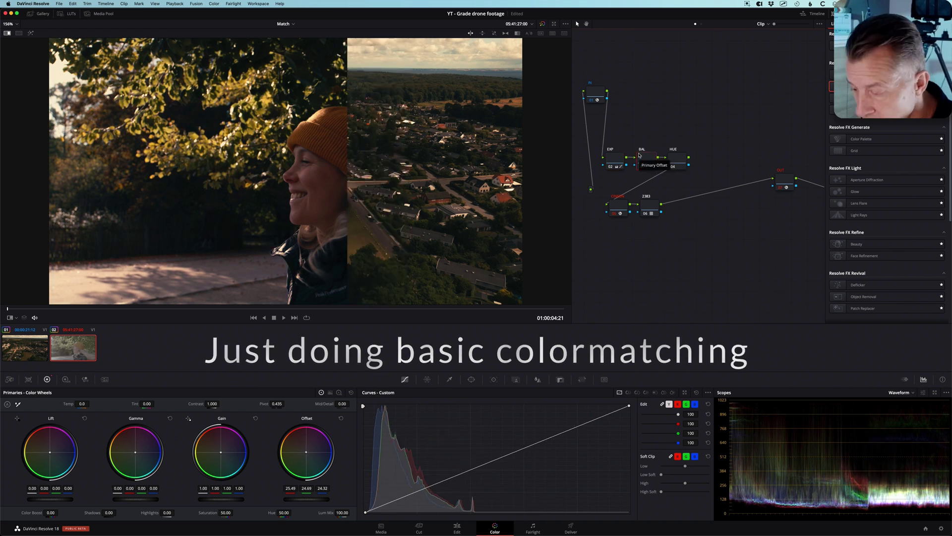
{"action": "mouse_move", "coordinate": [347, 208]}
{"action": "left_mouse_down"}
{"action": "mouse_move", "coordinate": [291, 218]}
{"action": "mouse_move", "coordinate": [345, 208]}
{"action": "mouse_move", "coordinate": [338, 198]}
{"action": "left_mouse_up"}
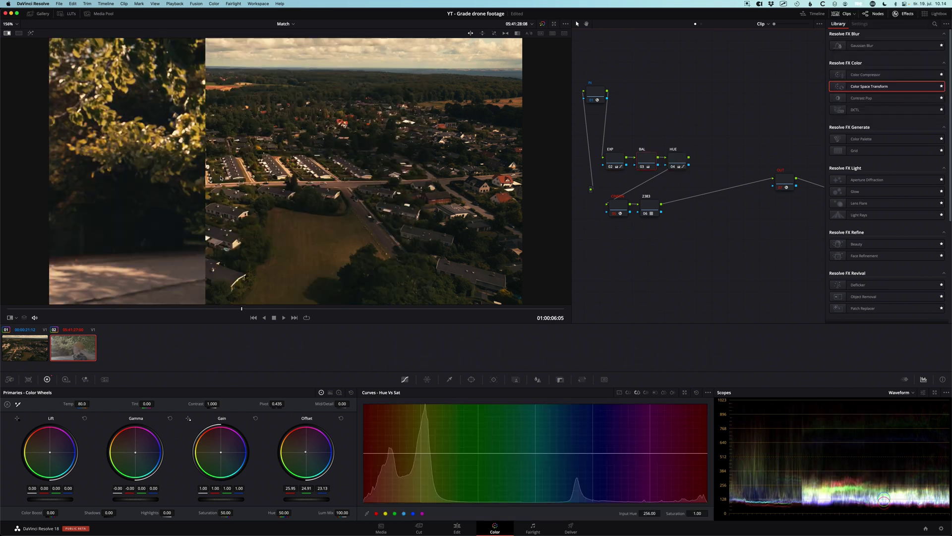
{"action": "left_click_drag", "start_coordinate": [117, 179], "coordinate": [221, 178]}
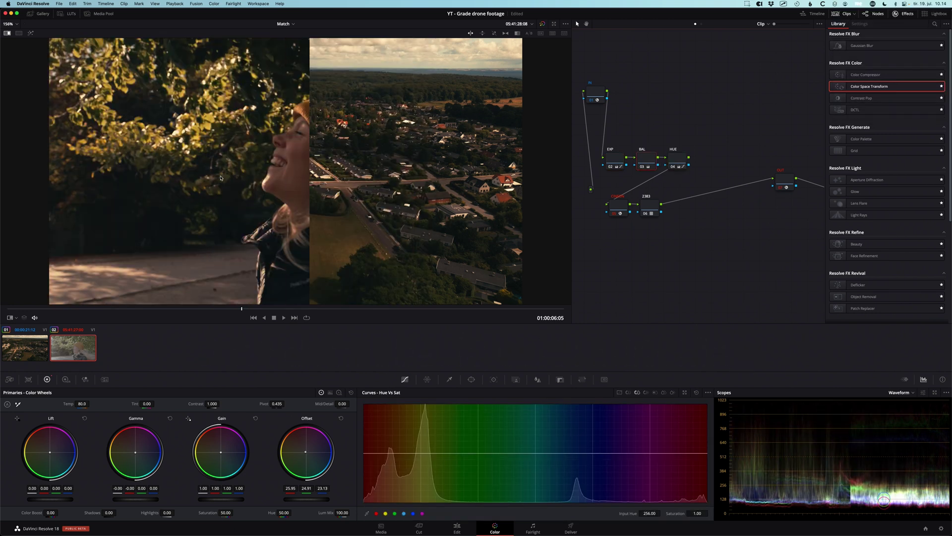
{"action": "left_click", "coordinate": [457, 528]}
{"action": "left_click", "coordinate": [137, 293]}
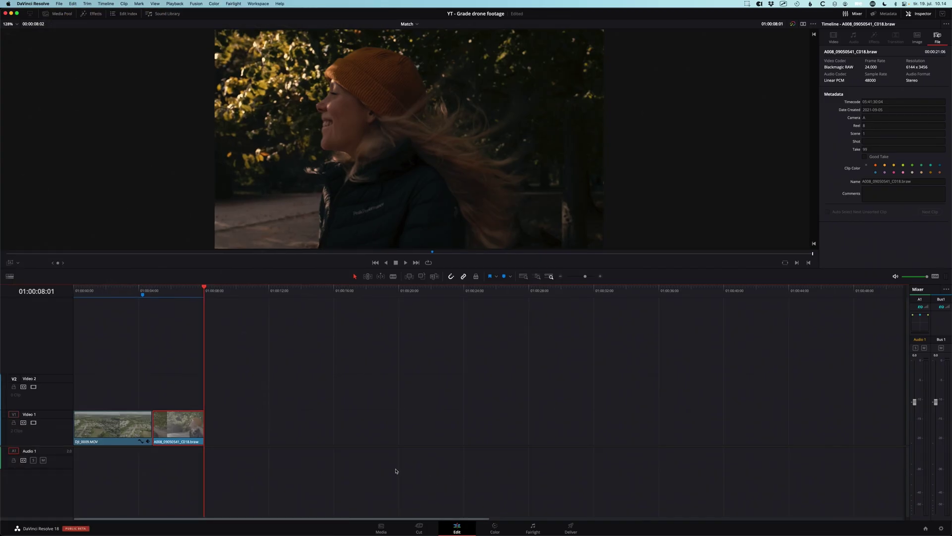
Jump to the DJI_0009 marker, play both clips full-screen, then return to the Color page.
{"action": "left_click", "coordinate": [141, 294]}
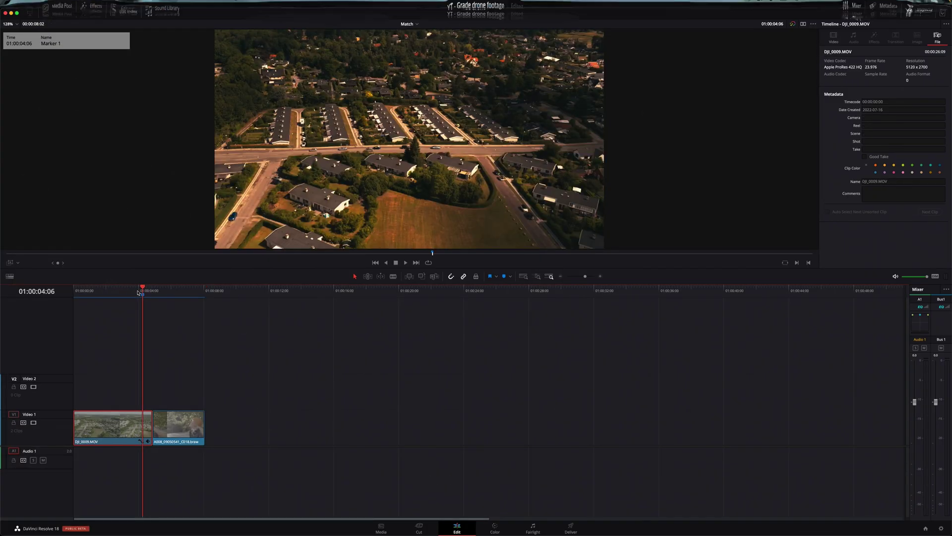
{"action": "key", "text": "super+f"}
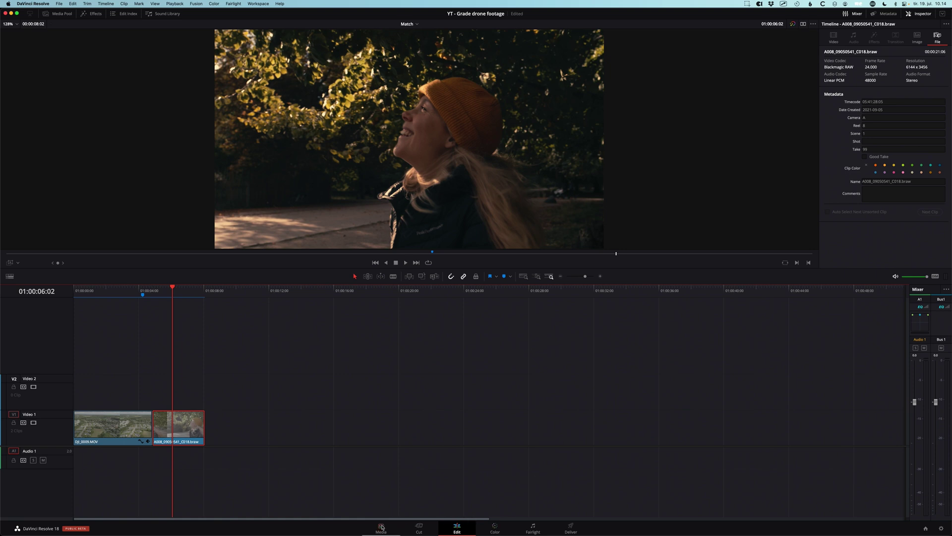
{"action": "left_click", "coordinate": [495, 528]}
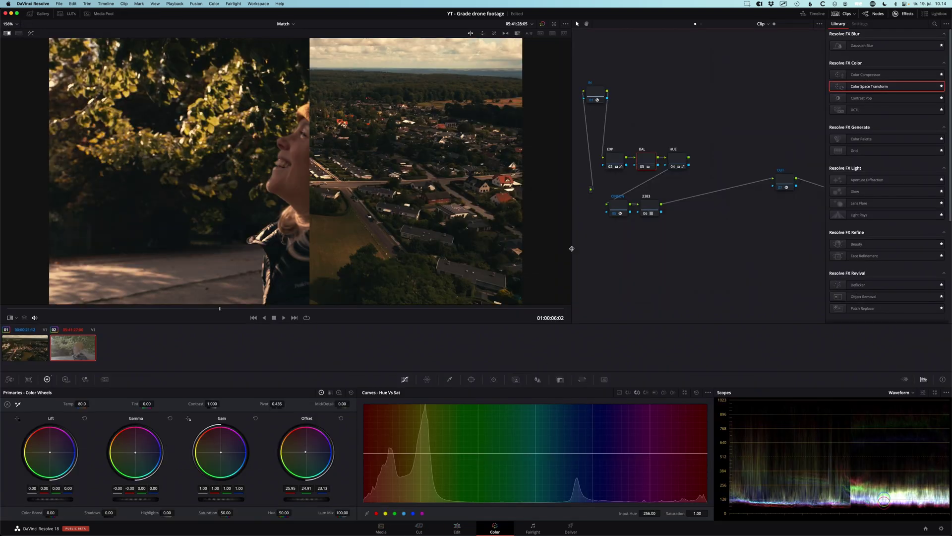
Turn off the wipe, apply a Color Space Transform to the OUT node, and save the project.
{"action": "key", "text": "super+w"}
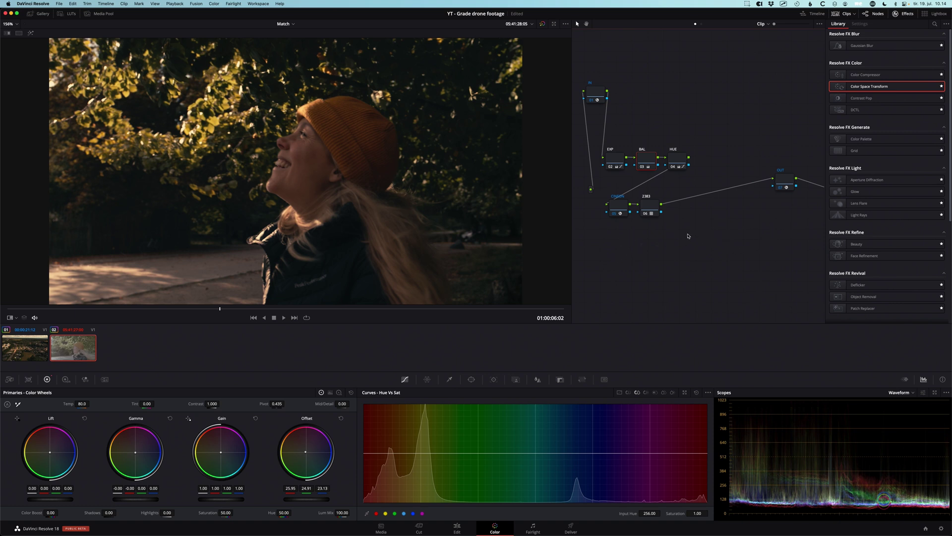
{"action": "left_click_drag", "start_coordinate": [787, 192], "coordinate": [792, 194]}
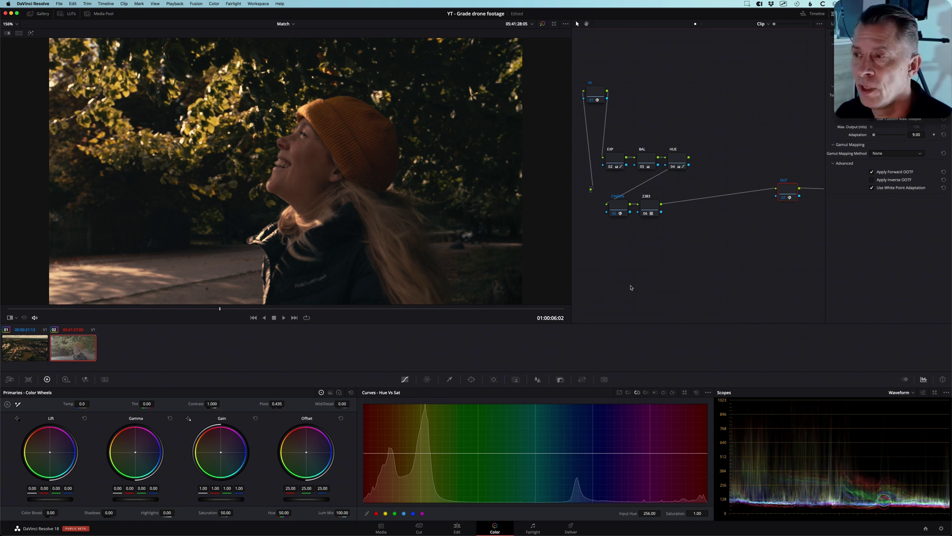
{"action": "key", "text": "super+s"}
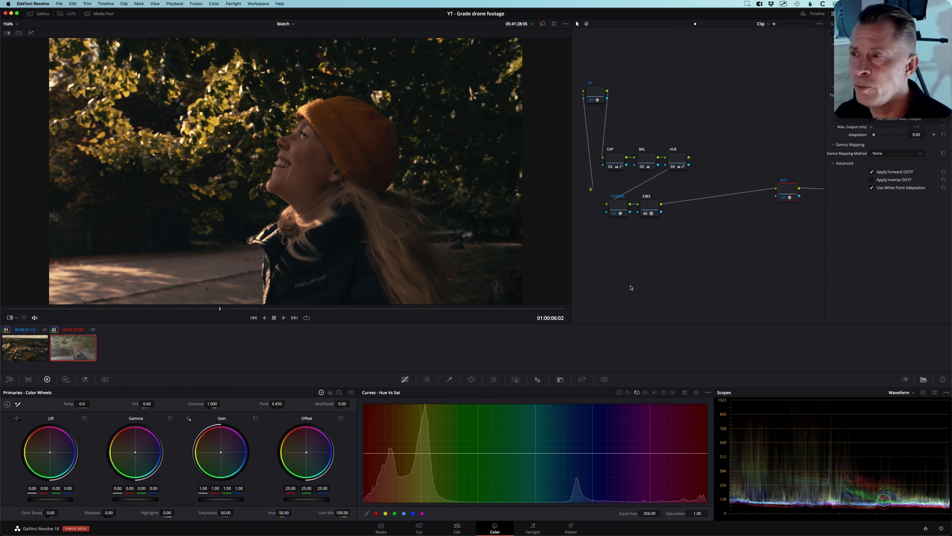